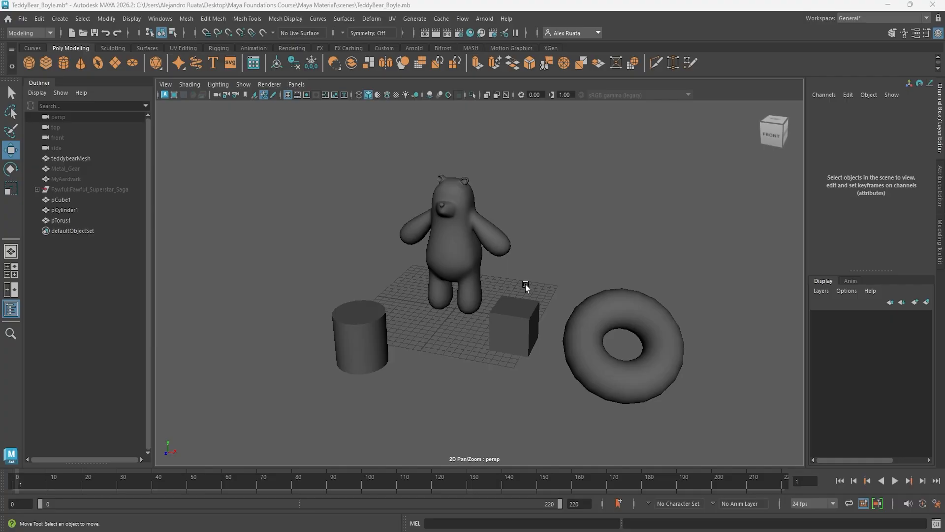
- Activate the Select tool and select the teddy bear, cylinder, torus and cube individually in the viewport, finishing on the cube
middle_click_drag(527, 288, 551, 297)
left_click_drag(551, 297, 461, 244, "alt")
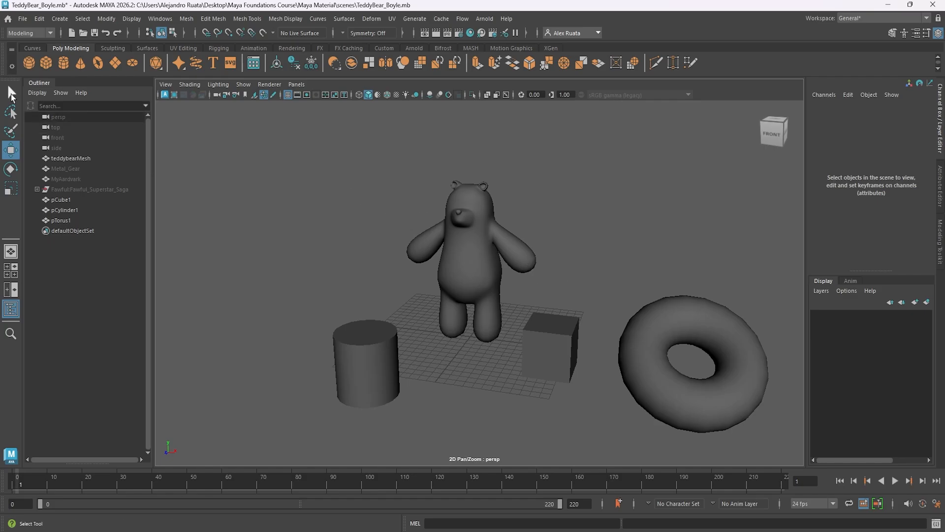
key("q")
left_click(477, 264)
left_click(371, 335)
left_click(465, 283)
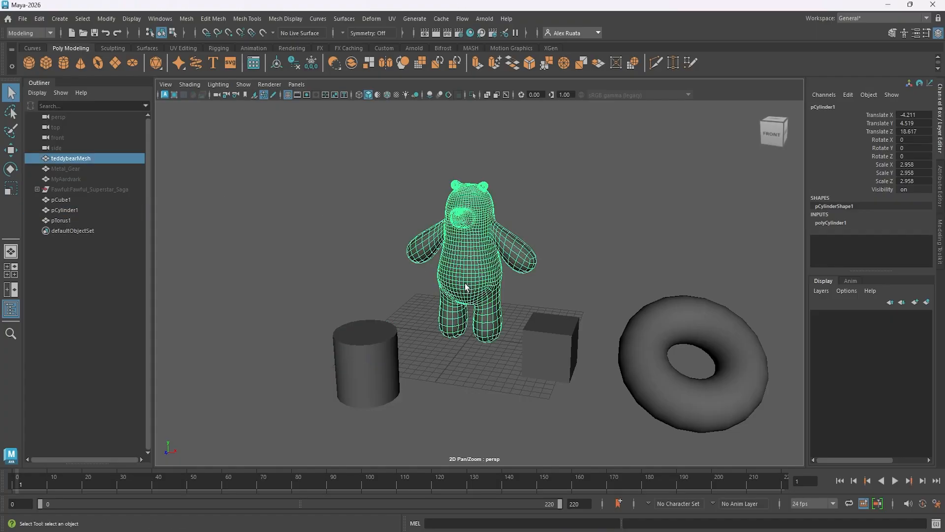
left_click(537, 334)
left_click(652, 340)
left_click(559, 341)
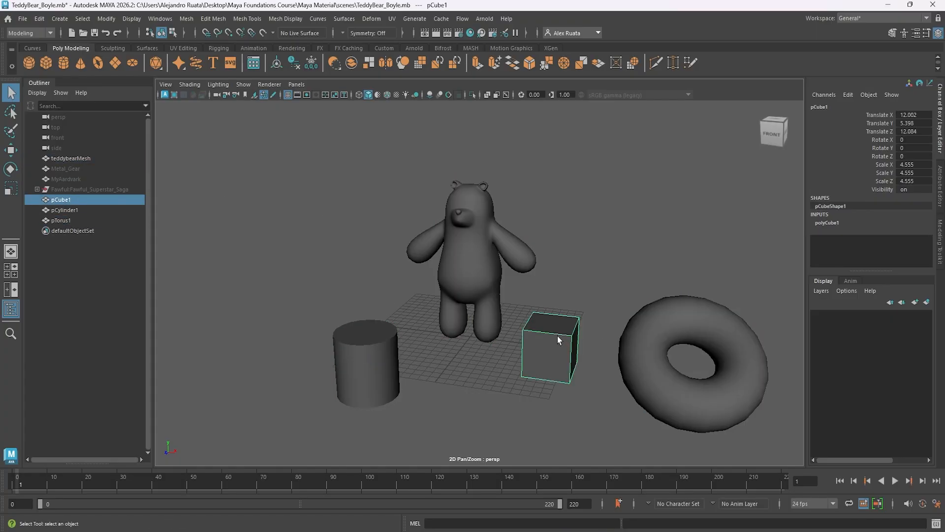
- Switch the single-object selection between the teddy bear, cylinder and cube, finishing on the torus
left_click(480, 276)
left_click(371, 347)
left_click(465, 279)
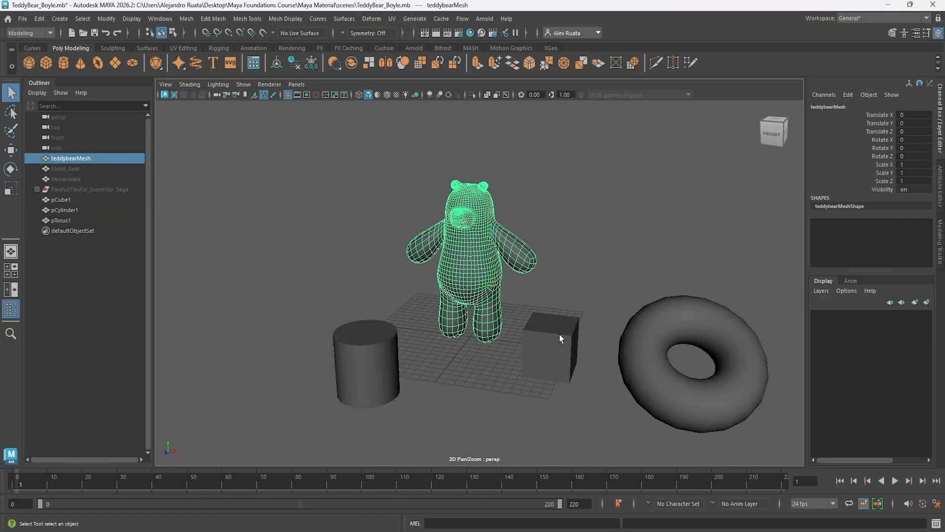
left_click(560, 335)
left_click(663, 338)
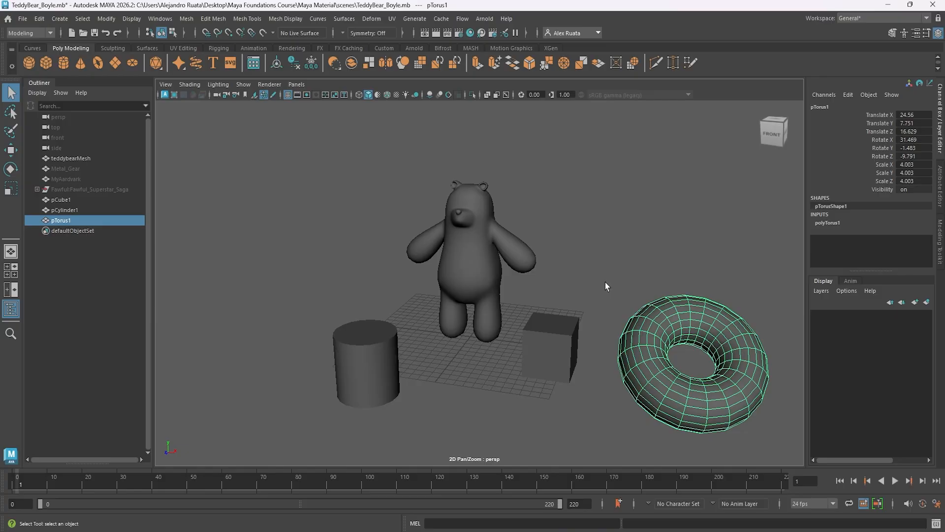
- Select the teddy bear, cylinder, cube and torus in that order, one at a time, and clear the selection
left_click_drag(605, 282, 476, 293, "alt")
left_click(491, 273)
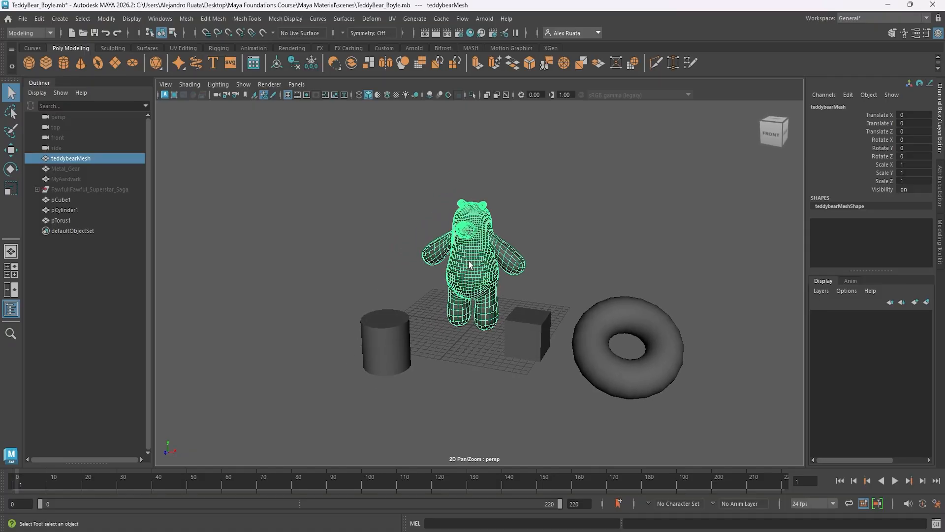
left_click(390, 347)
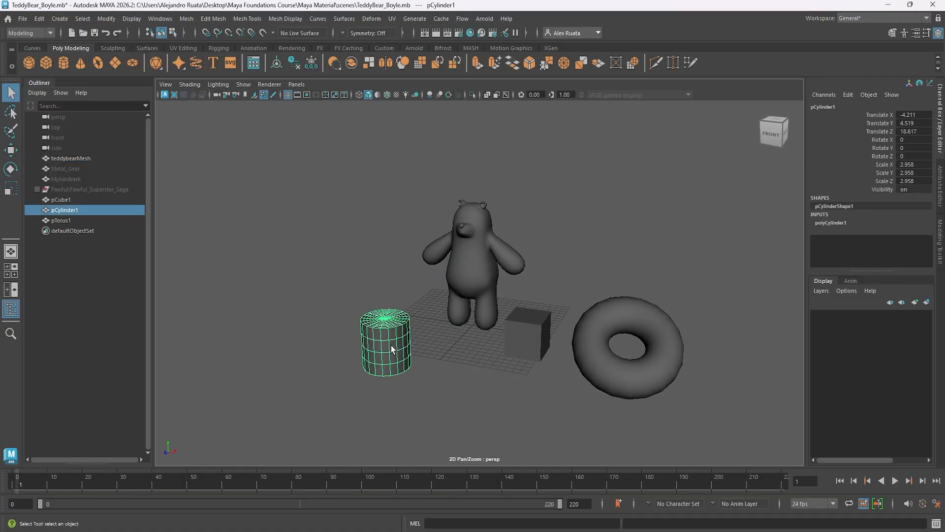
left_click(535, 338)
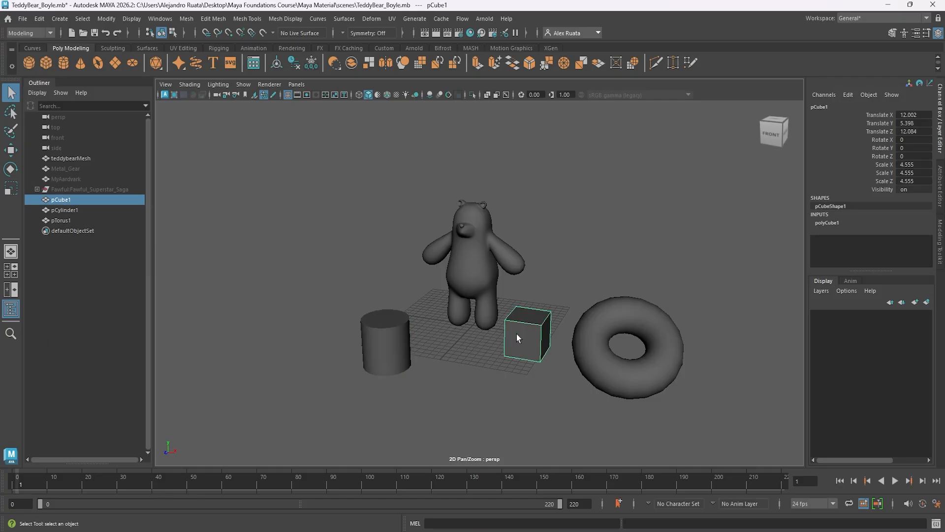
left_click(584, 326)
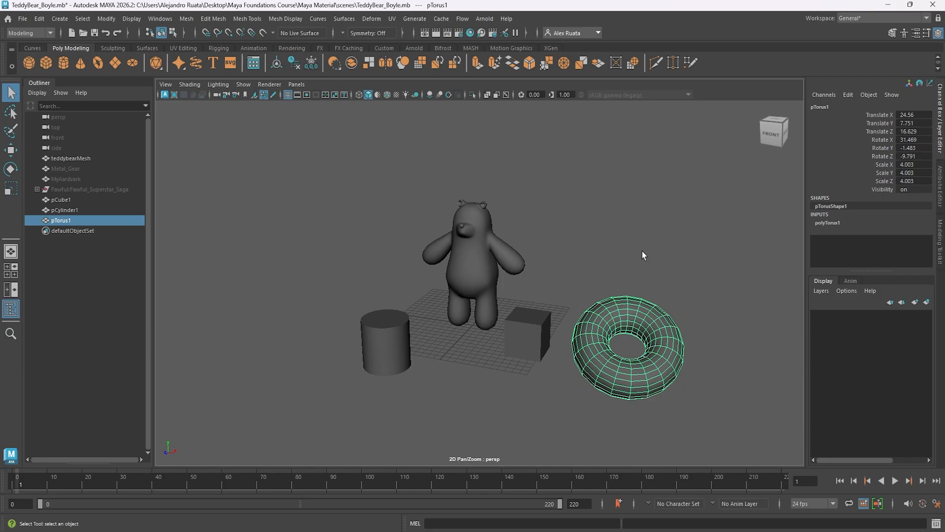
left_click(618, 217)
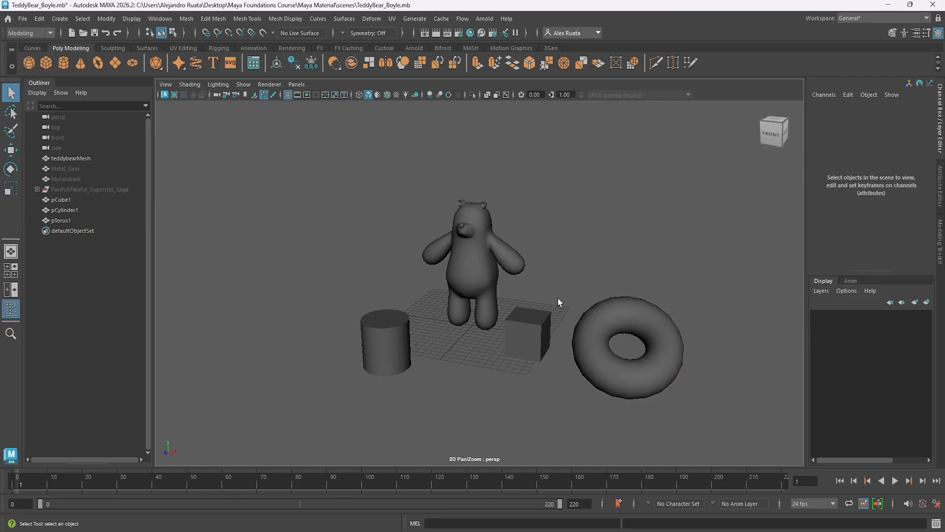
- Alternate the selection repeatedly between the teddy bear and the cube, and clear it at the end
left_click(456, 268)
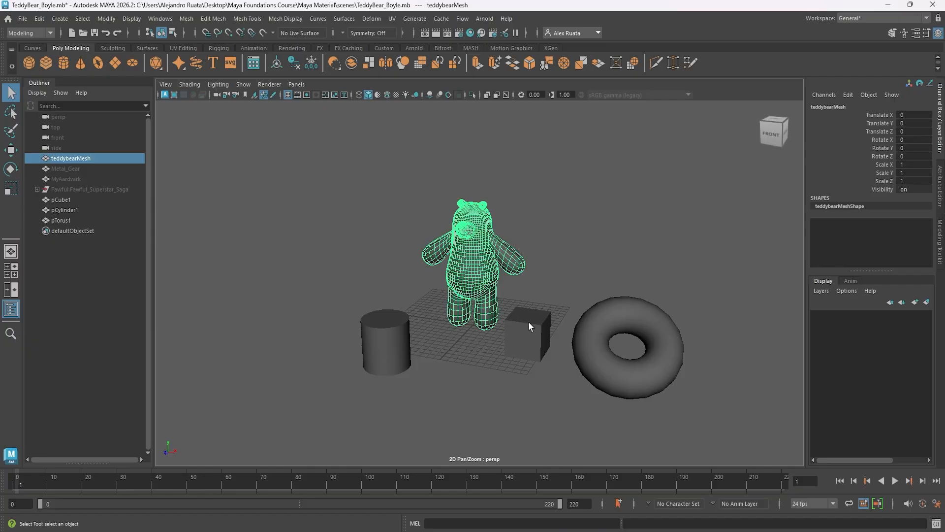
left_click(529, 323)
left_click(486, 272)
left_click(522, 325)
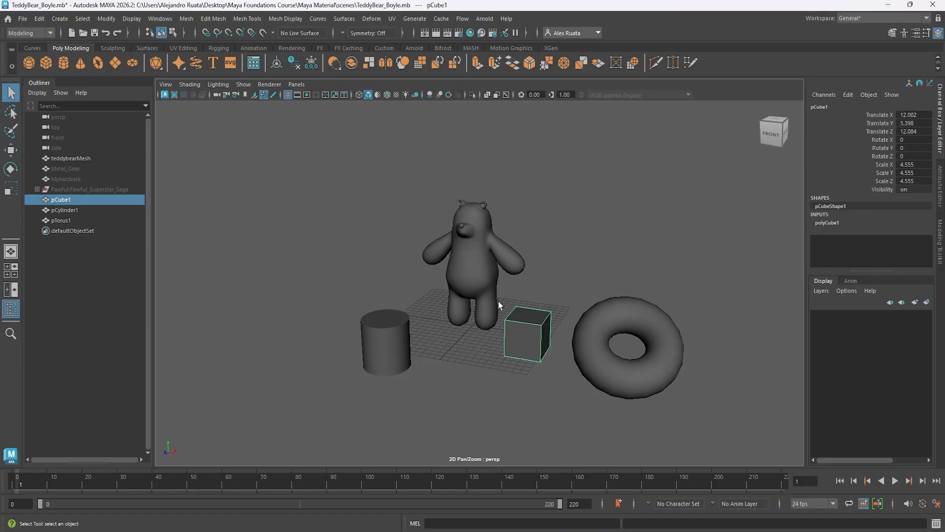
left_click(495, 303)
left_click(527, 325)
left_click(484, 267)
left_click(523, 324)
left_click(497, 303)
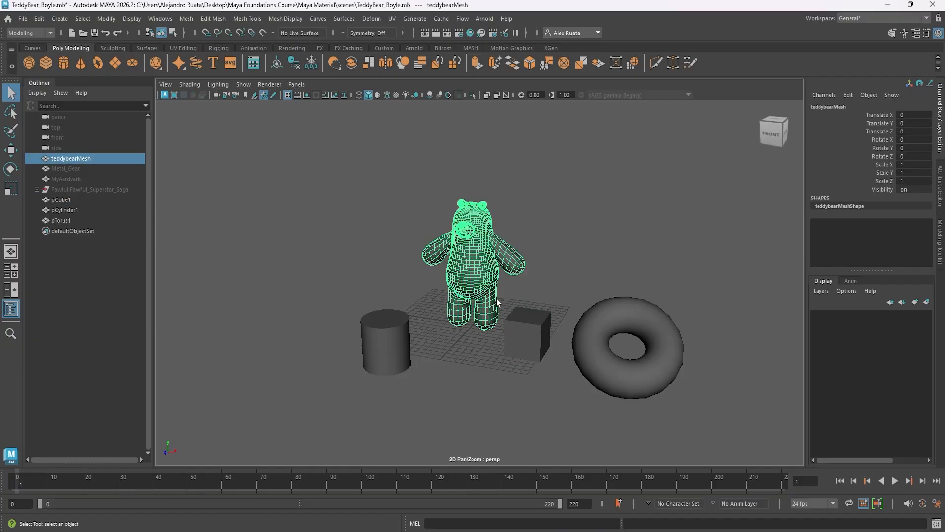
left_click(523, 324)
left_click(477, 276)
left_click(600, 224)
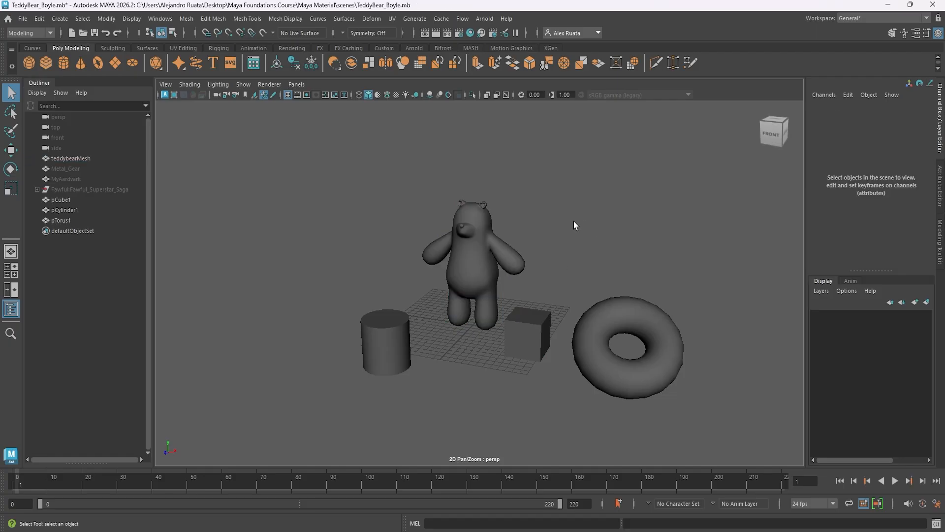
- Select the teddy bear, add the cylinder, cube and torus to the selection one by one, and clear the selection
left_click(487, 257)
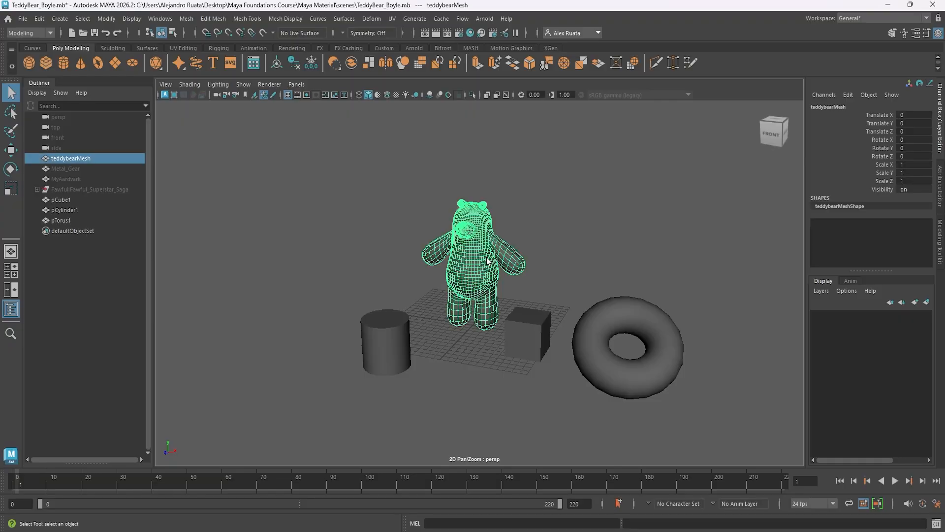
left_click(385, 338, "shift")
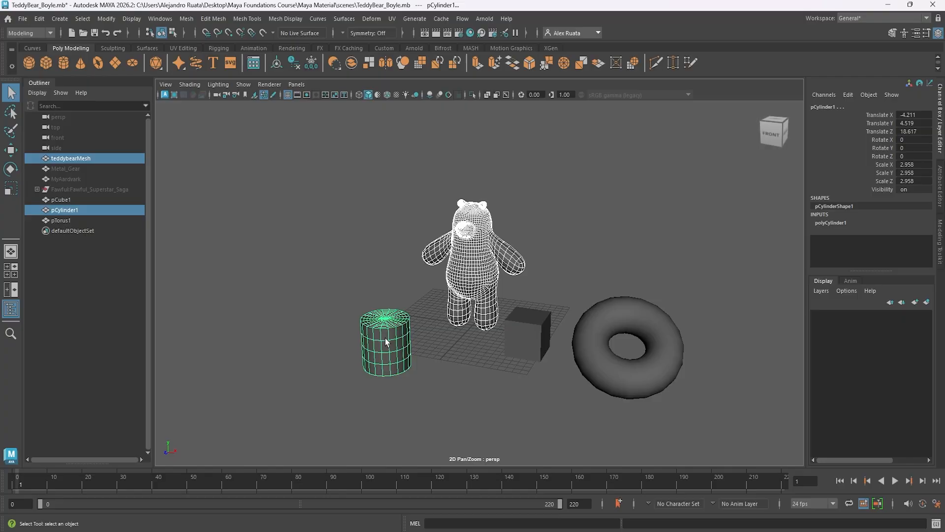
left_click(513, 330, "shift")
left_click(591, 330, "shift")
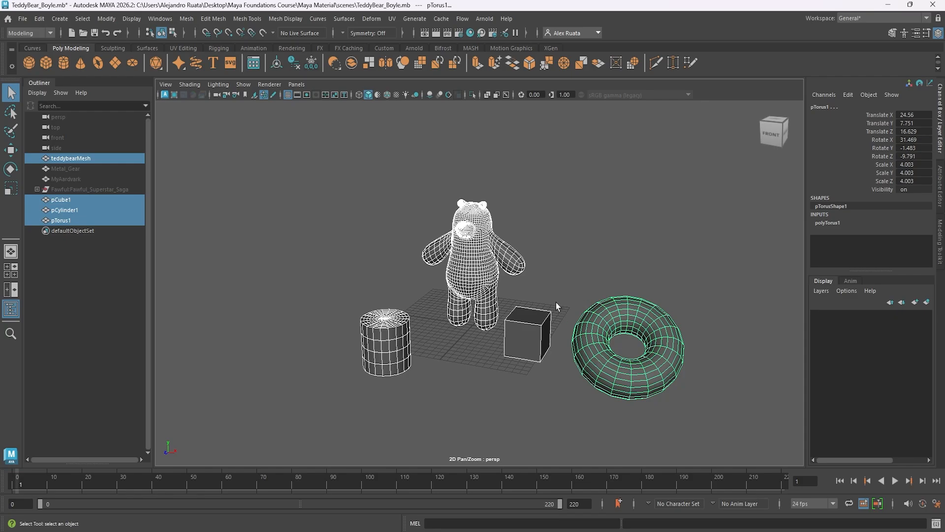
left_click(351, 222)
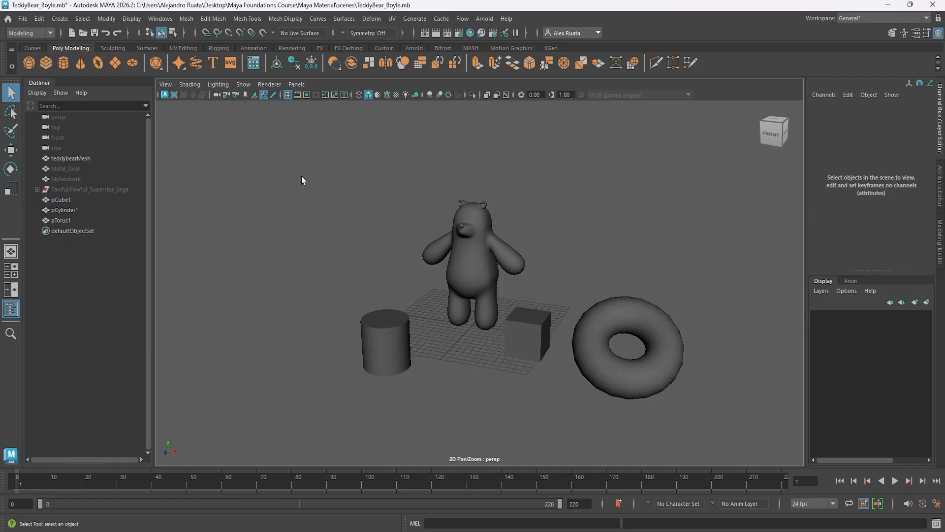
- Marquee-select the teddy bear, cylinder, cube and torus together, and remove only the cube from the selection
left_click_drag(302, 170, 730, 431)
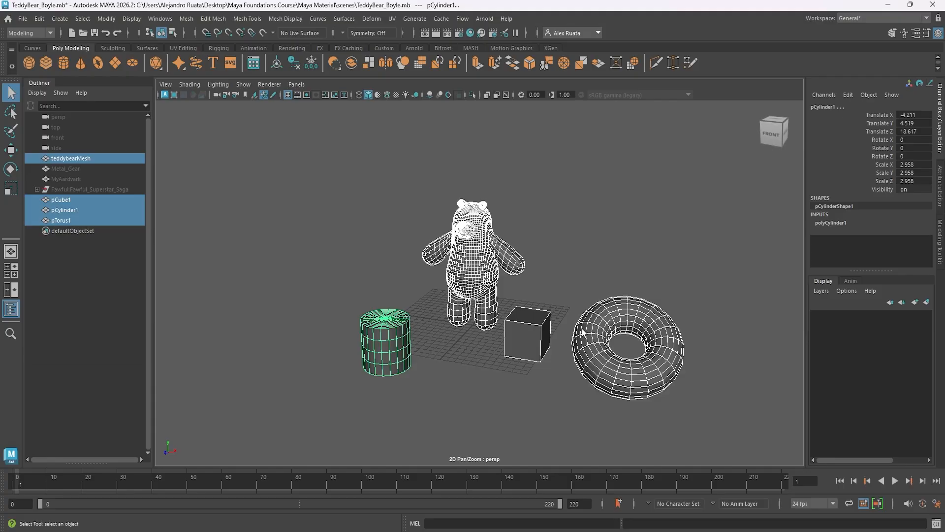
left_click(530, 337, "ctrl")
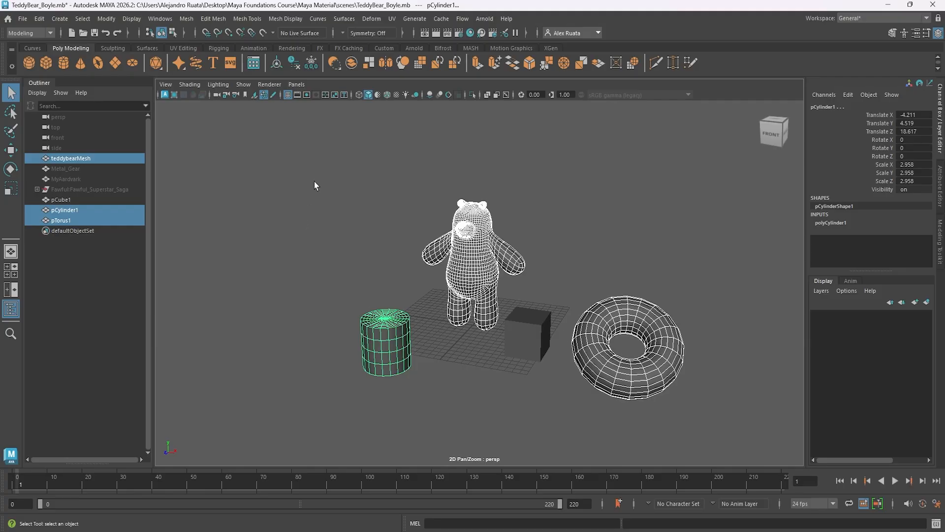
- Invert the selection among the four objects repeatedly with toggling marquees, finishing with the bear, cylinder and torus selected
left_click_drag(302, 165, 733, 443, "shift")
key("5")
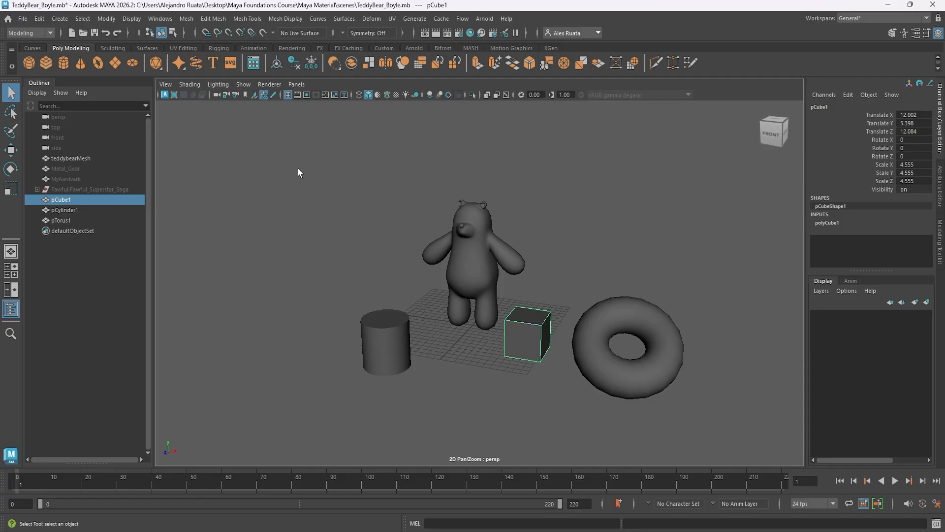
left_click_drag(298, 169, 699, 444, "shift")
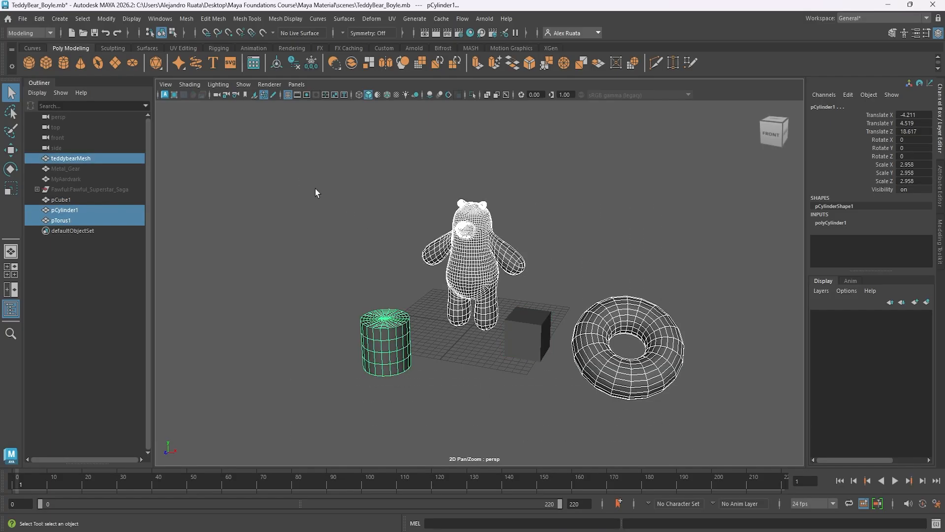
left_click_drag(170, 180, 731, 423, "shift")
left_click_drag(337, 229, 792, 434, "shift")
- Remove the cylinder from the selection, repeatedly swap between the bear-torus and cube-cylinder pairs with toggling marquees, and deselect everything
left_click(399, 336, "shift")
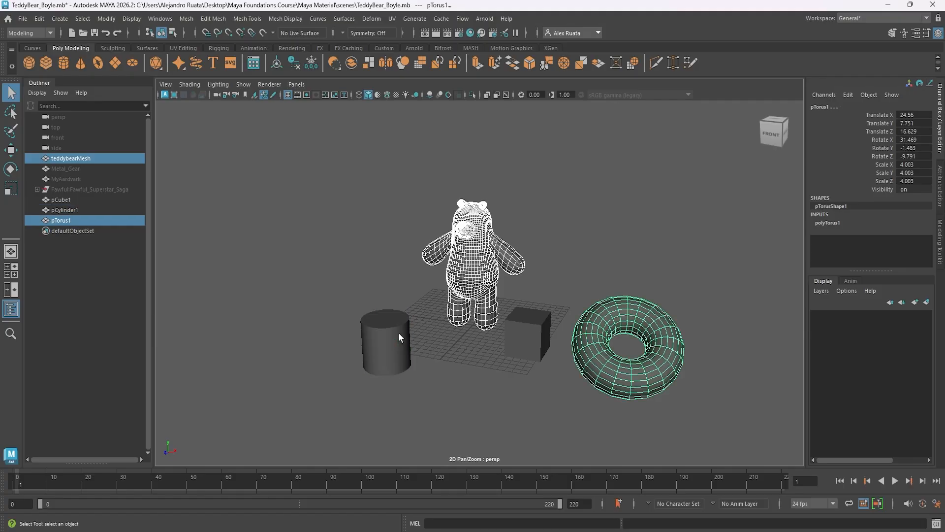
left_click_drag(293, 143, 736, 426, "shift")
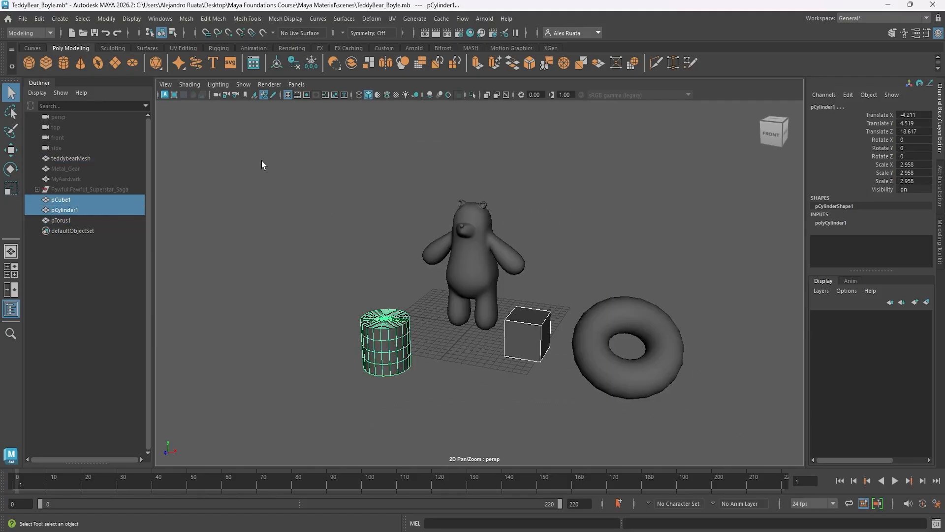
left_click_drag(262, 160, 755, 433, "shift")
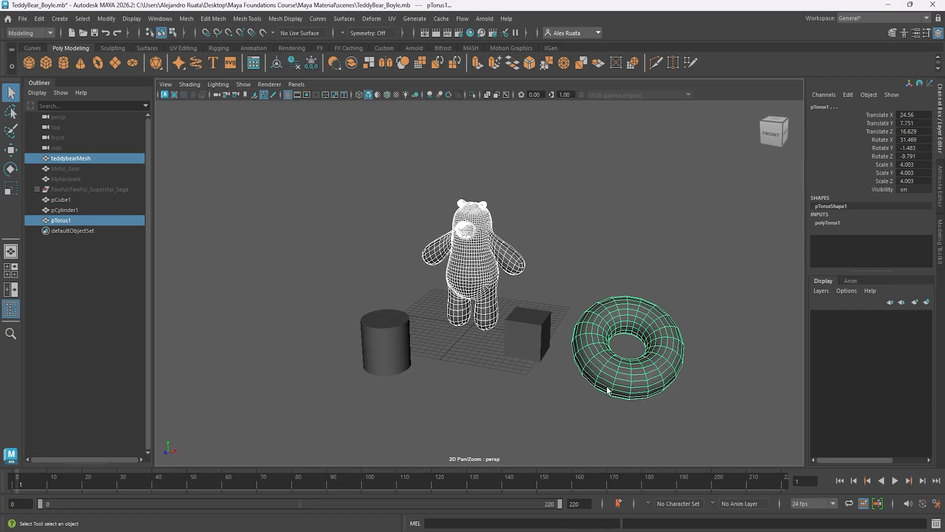
left_click_drag(268, 159, 713, 453, "shift")
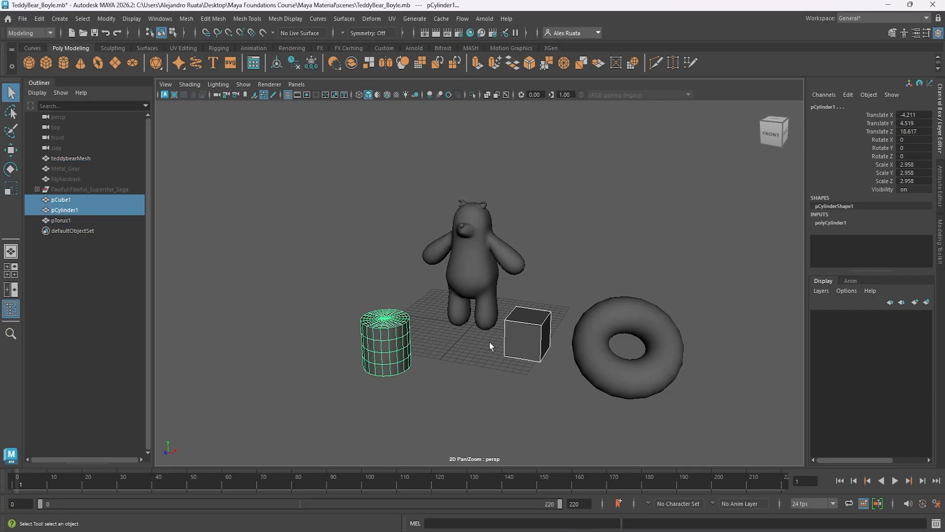
left_click_drag(297, 186, 747, 437, "shift")
left_click_drag(330, 215, 702, 433, "shift")
left_click(397, 211)
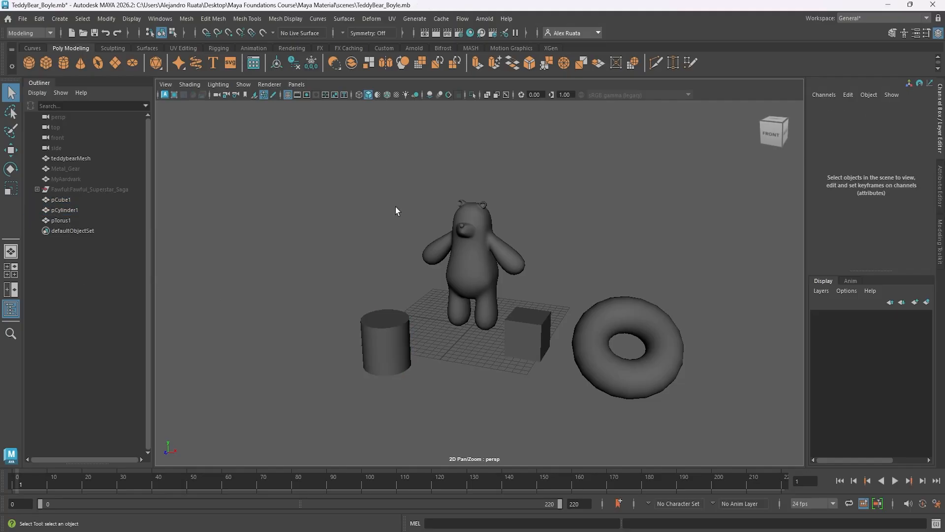
- Select pTorus1, pCylinder1, pCube1 and teddybearMesh individually by name in the scene hierarchy, and the range from pCube1 through pTorus1
left_click(75, 221)
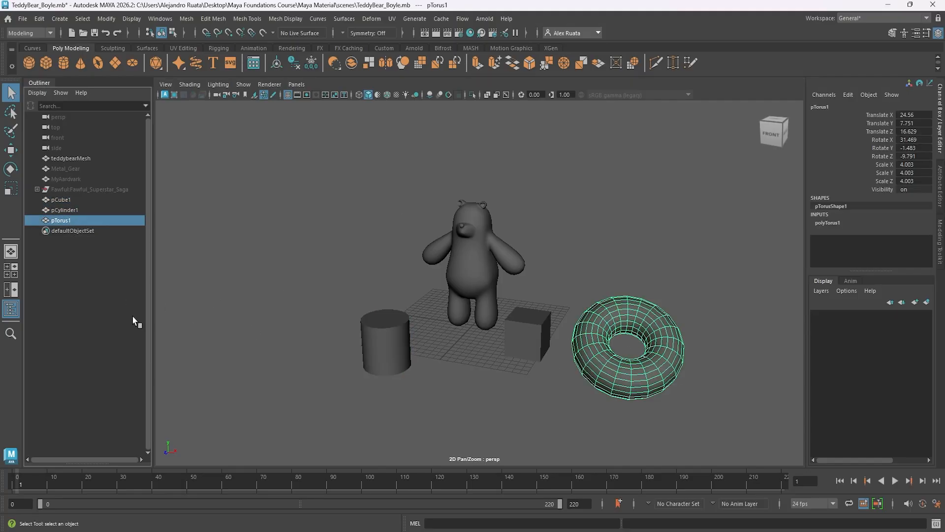
left_click(77, 211)
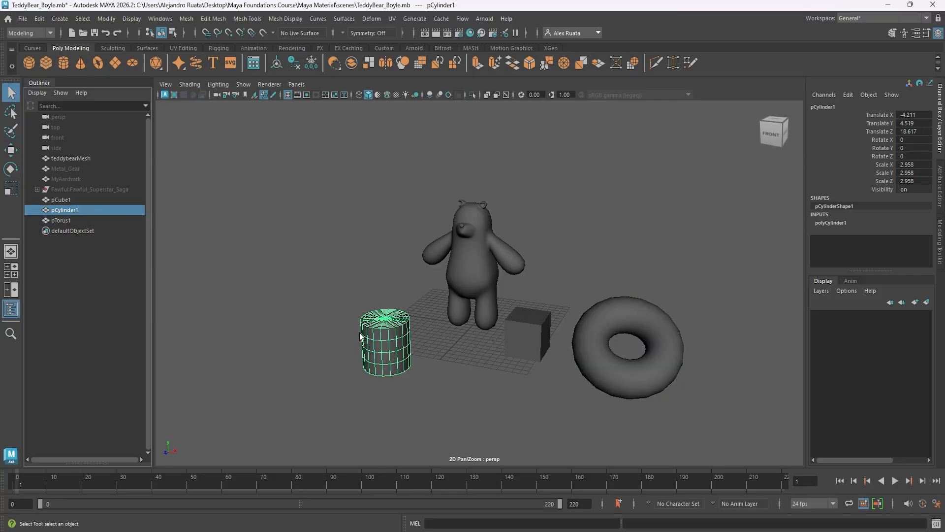
left_click(63, 201)
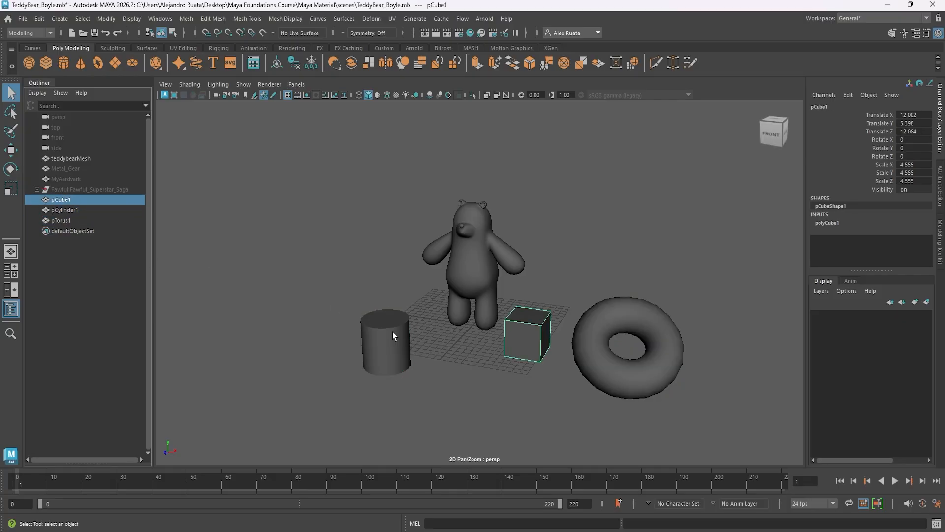
left_click(86, 159)
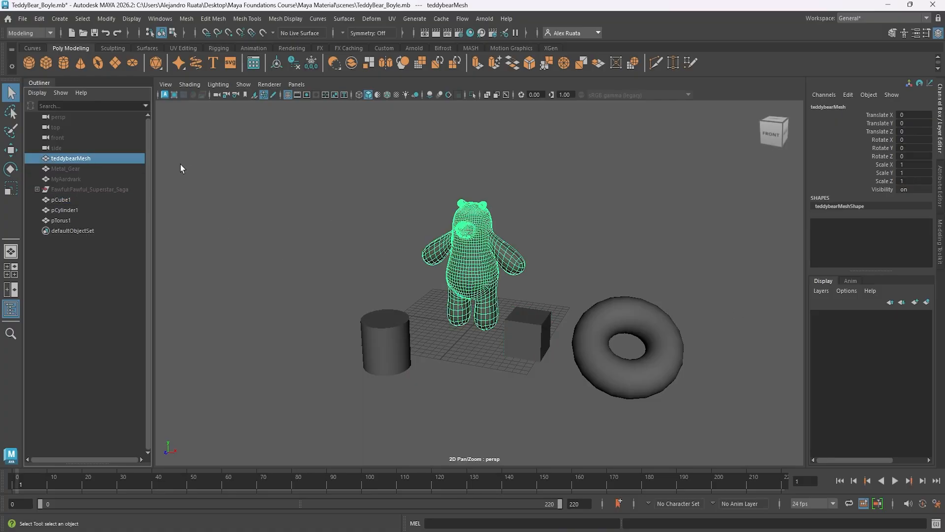
left_click(73, 199)
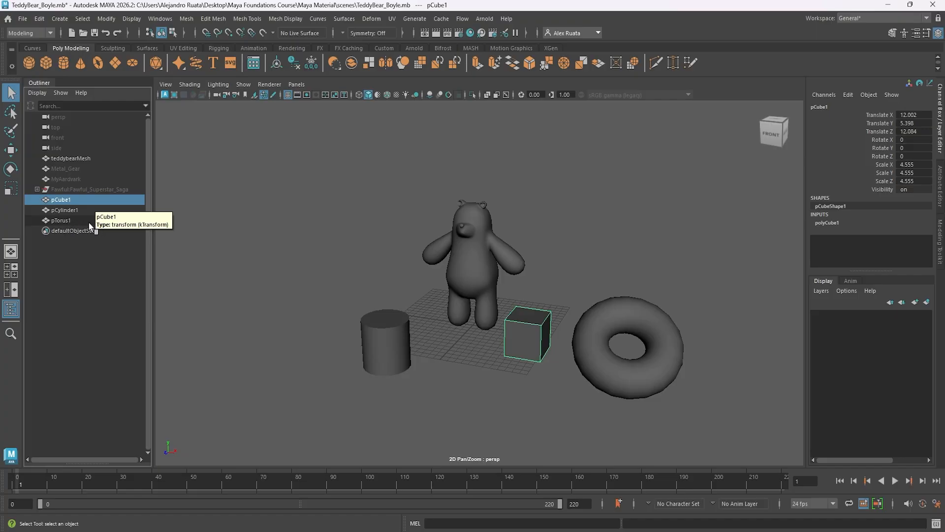
left_click(87, 220, "shift")
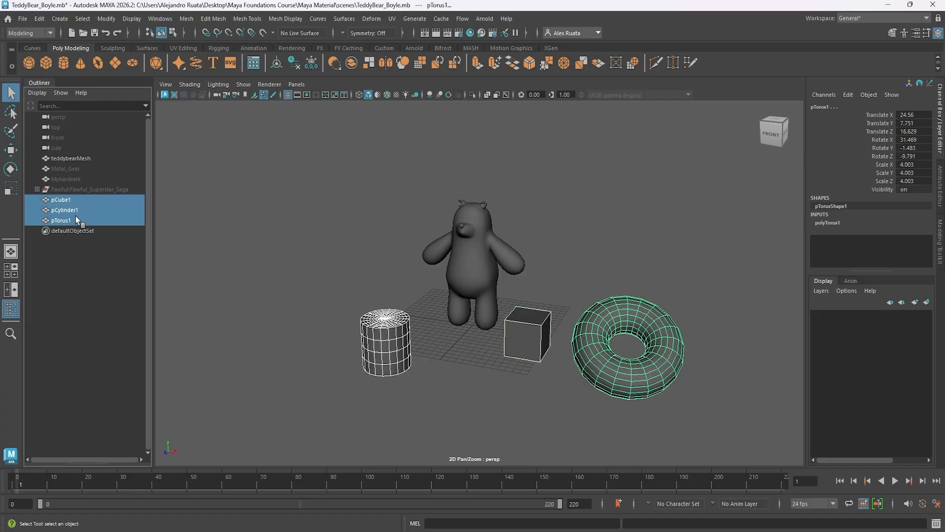
- Reorder teddybearMesh in the scene hierarchy so that it sits between pCube1 and pCylinder1
left_click(66, 158)
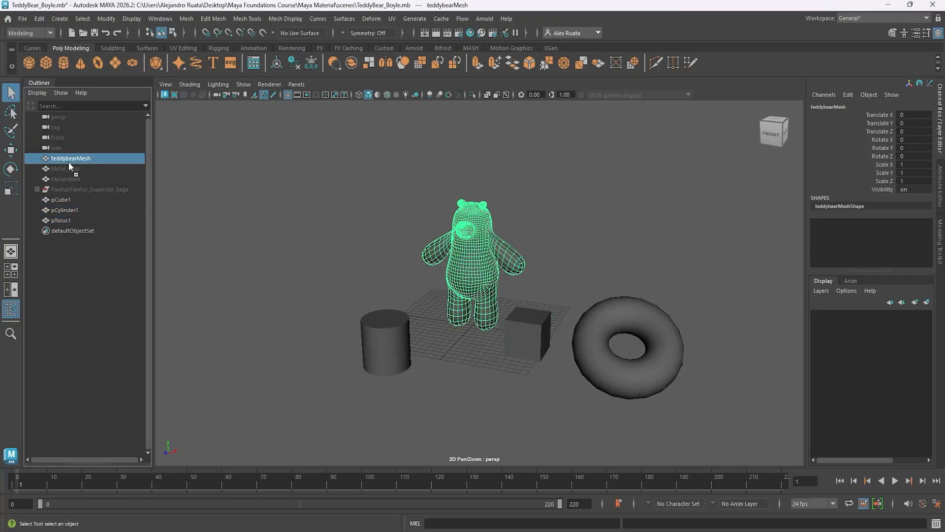
middle_click_drag(73, 199, 73, 205)
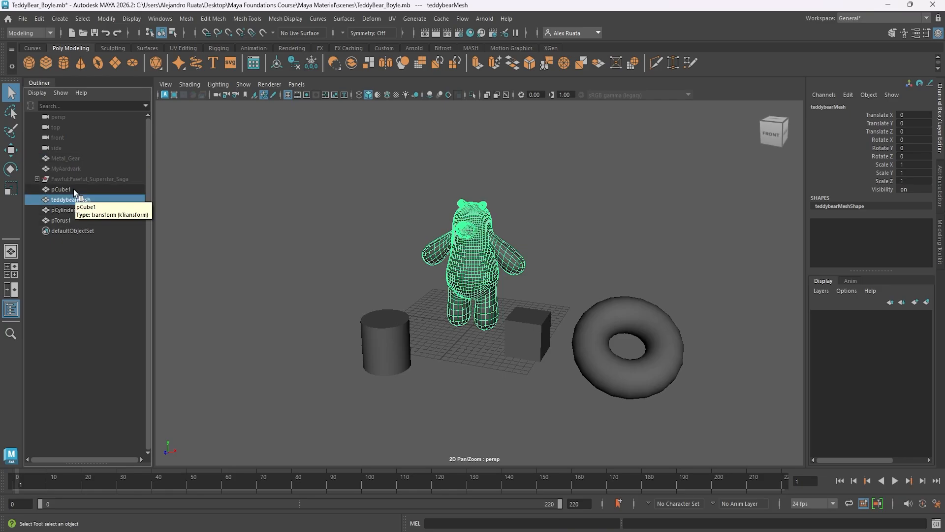
- Select the range from pCube1 through pTorus1 in the scene hierarchy, and deselect everything
left_click(73, 189)
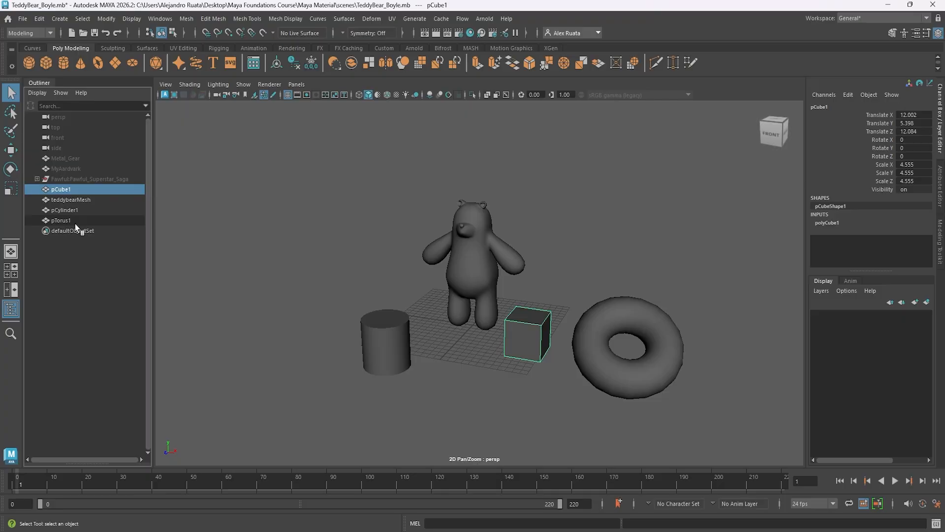
left_click(87, 222, "shift")
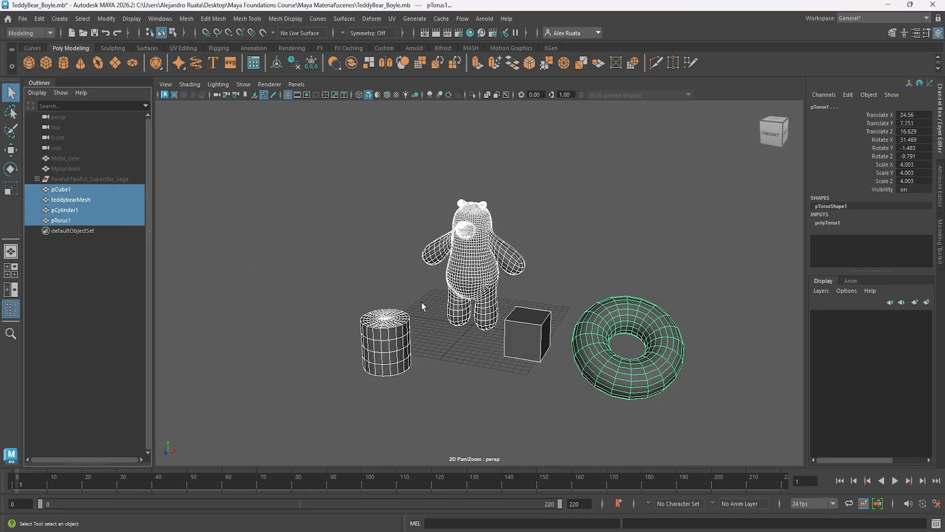
left_click(291, 244)
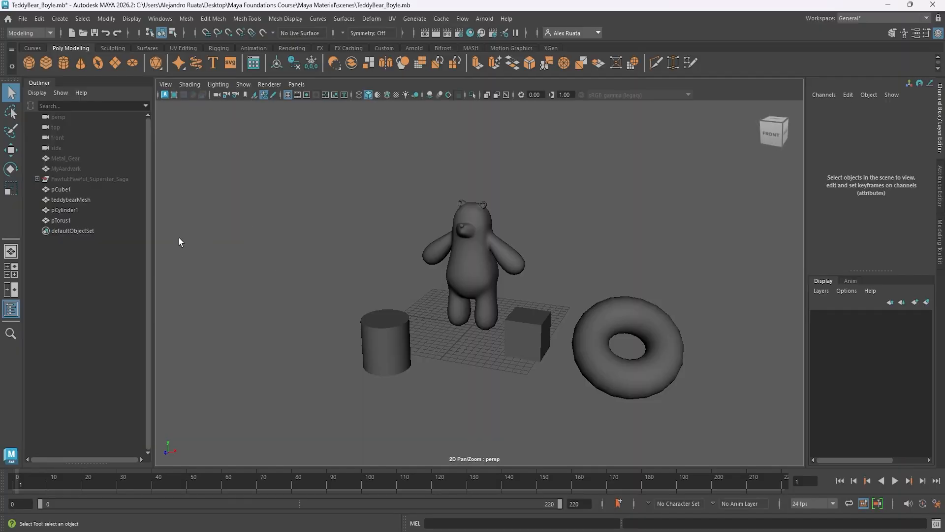
- Build a selection item by item in the scene hierarchy from pCylinder1, pCube1, pTorus1 and teddybearMesh, and deselect everything
left_click(82, 207)
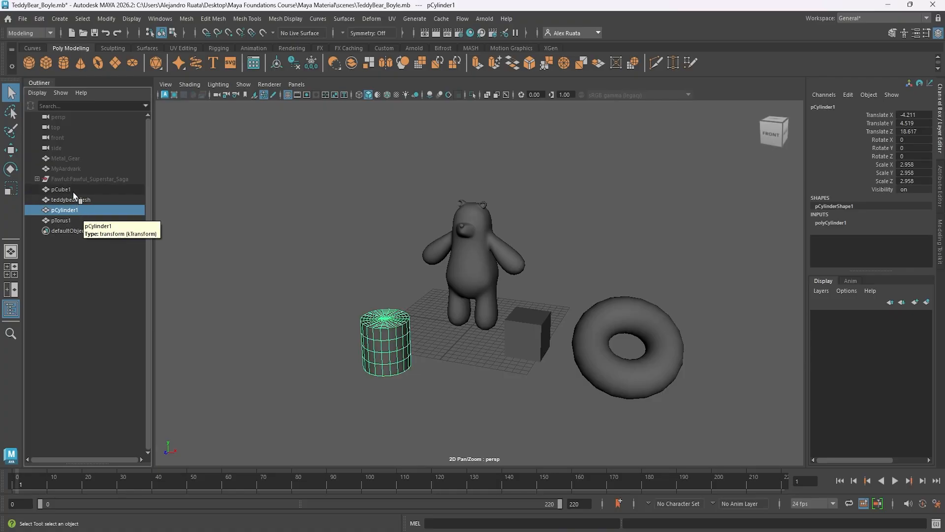
left_click(73, 191, "ctrl")
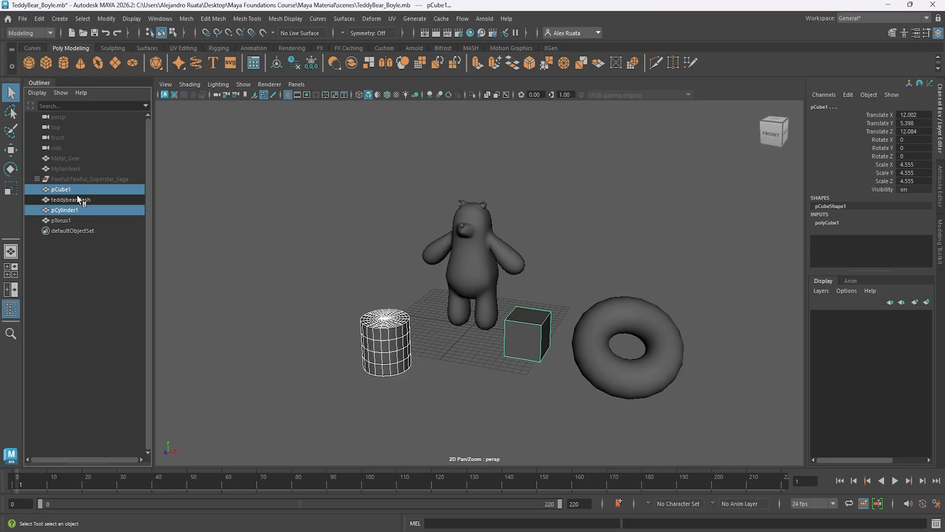
left_click(78, 220, "ctrl")
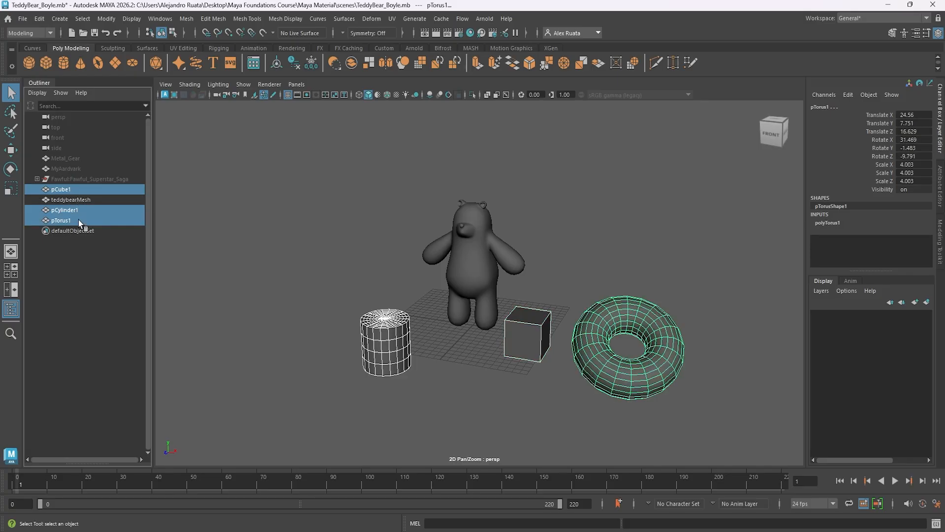
left_click(83, 201, "ctrl")
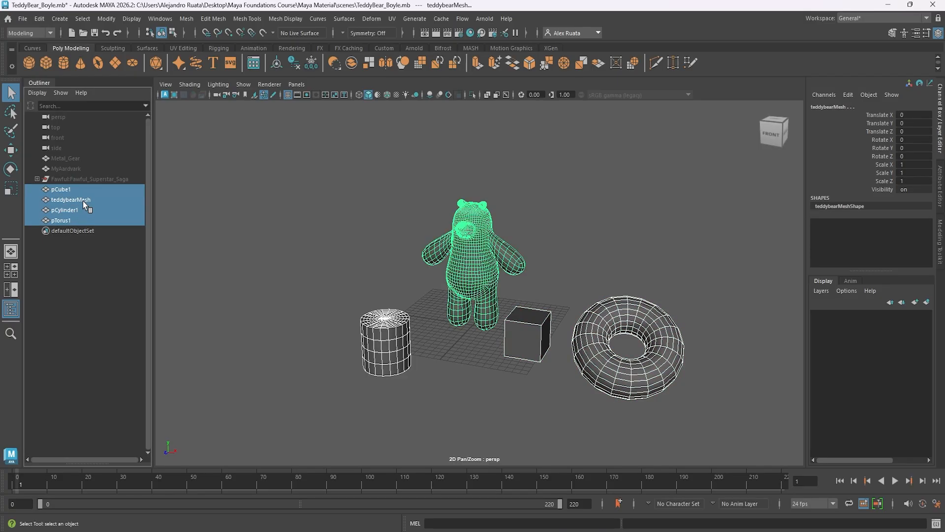
left_click(266, 195)
key("5")
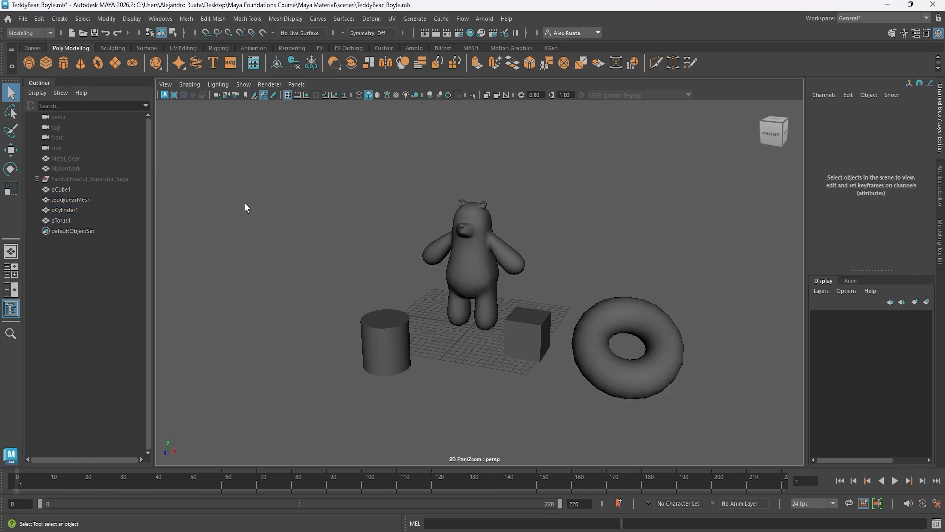
- Select only pCube1 and pTorus1 in the scene hierarchy, and remove each one from the selection again
left_click(72, 192)
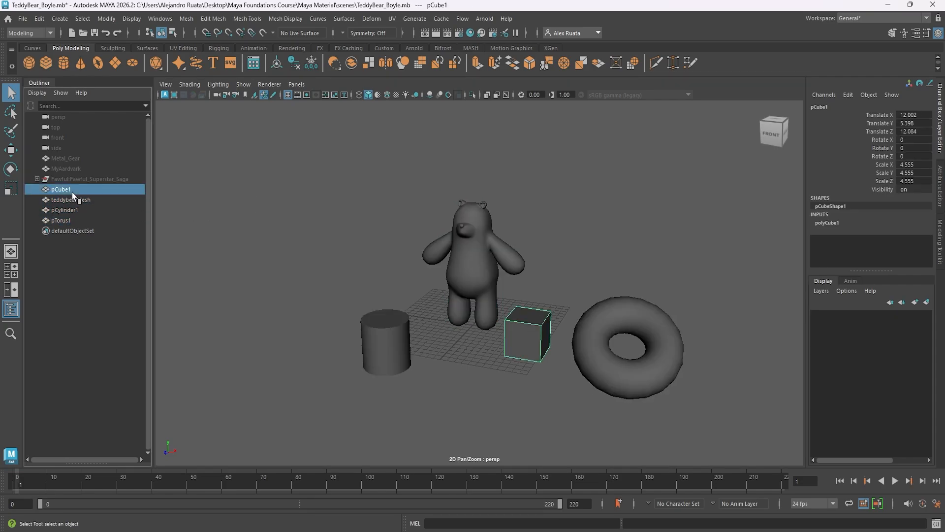
left_click(75, 219, "ctrl")
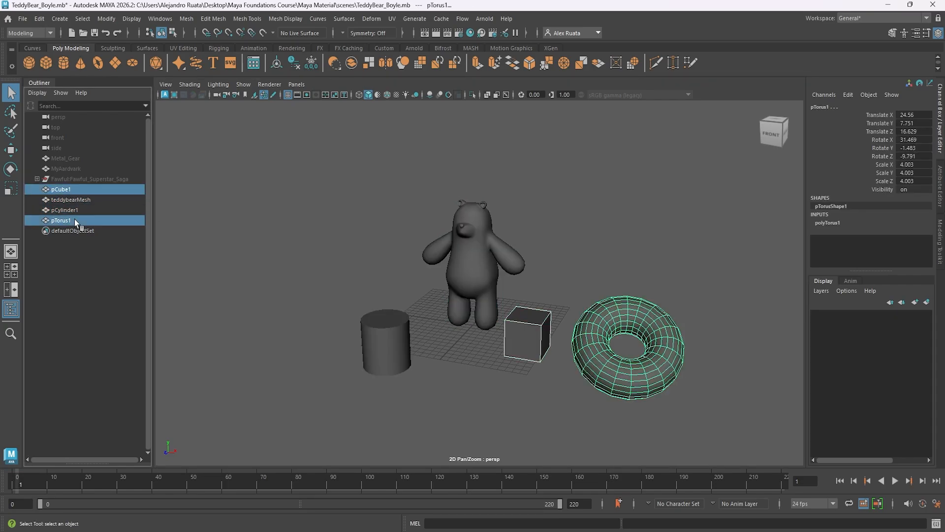
left_click(73, 190, "ctrl")
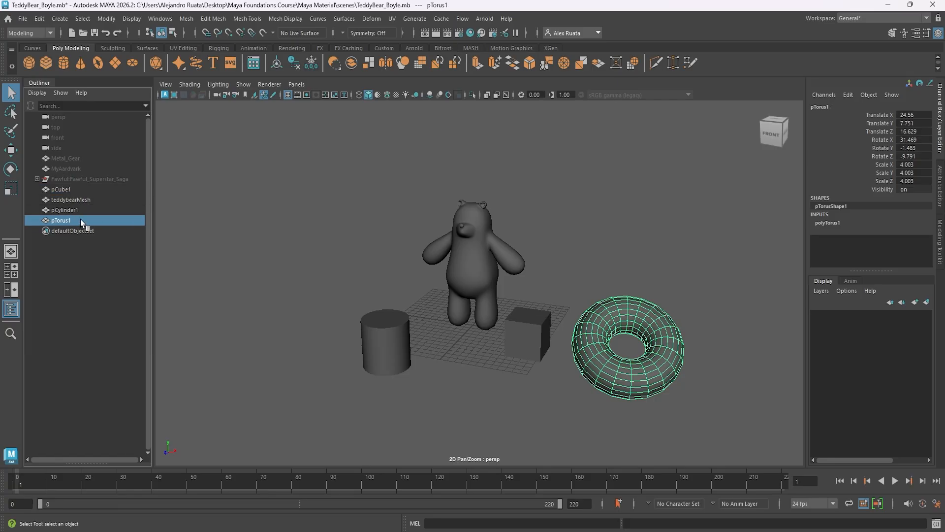
left_click(81, 220, "ctrl")
- Select the range from pCube1 through pTorus1 and replace it with teddybearMesh alone
left_click(79, 191)
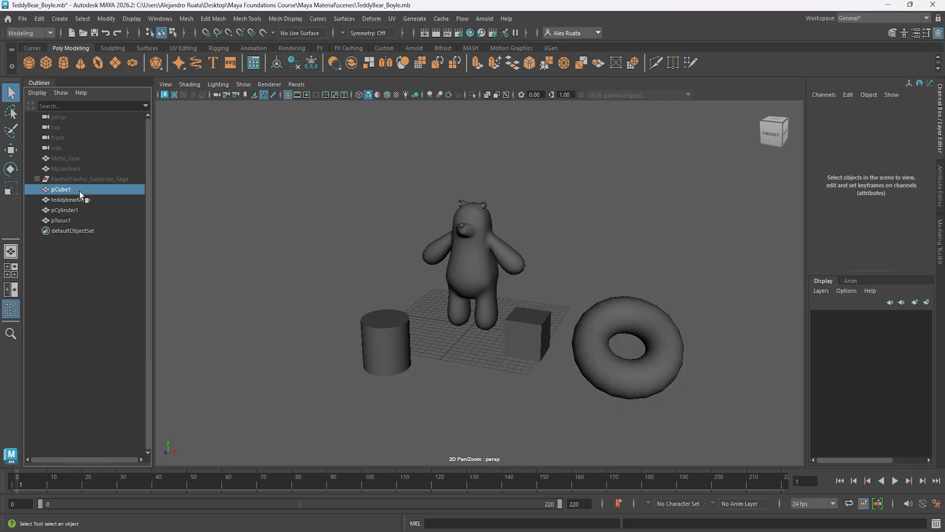
left_click(82, 219, "shift")
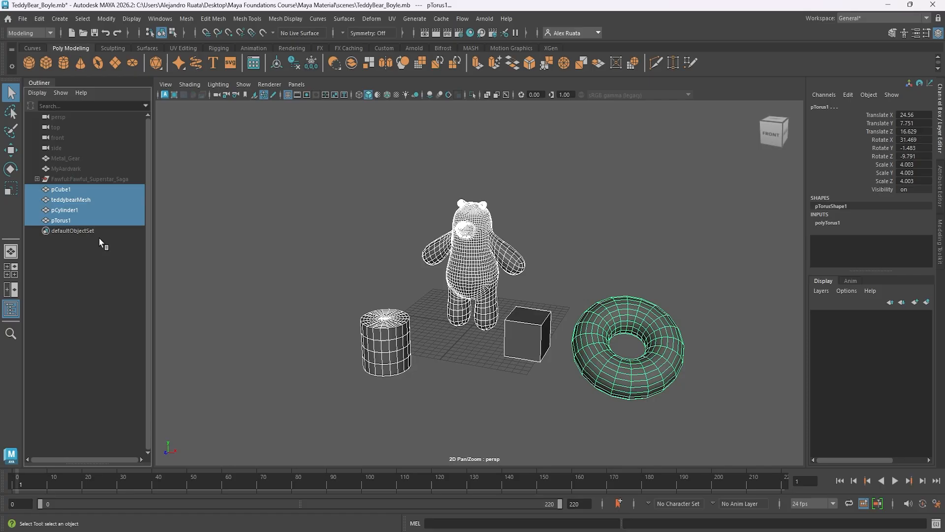
left_click(89, 201)
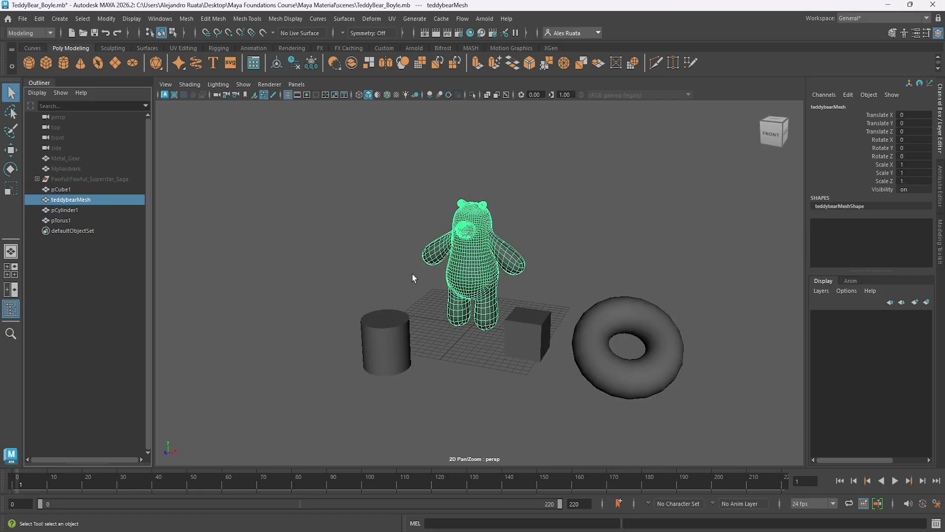
- Select the range from pCube1 through pTorus1 and remove teddybearMesh, pCylinder1, pTorus1 and pCube1 from it one by one
left_click(81, 190)
left_click(81, 220, "shift")
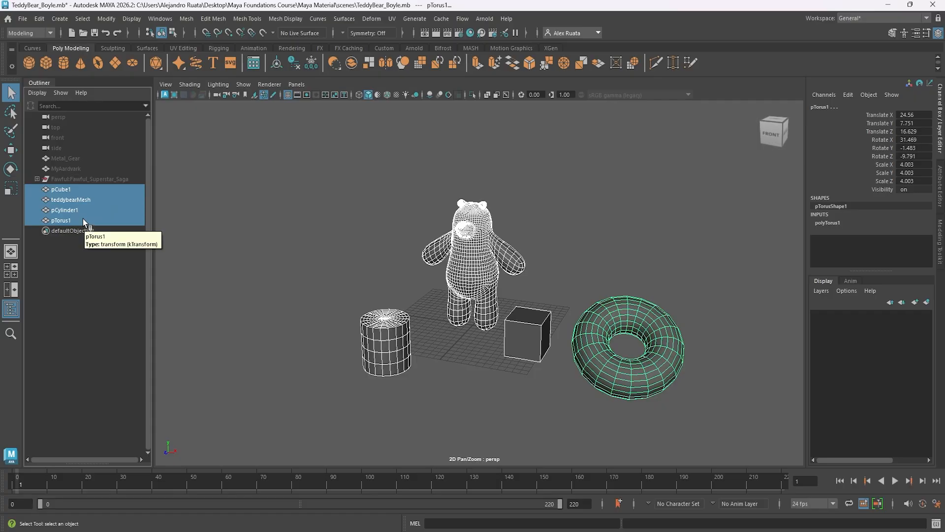
left_click(85, 201, "ctrl")
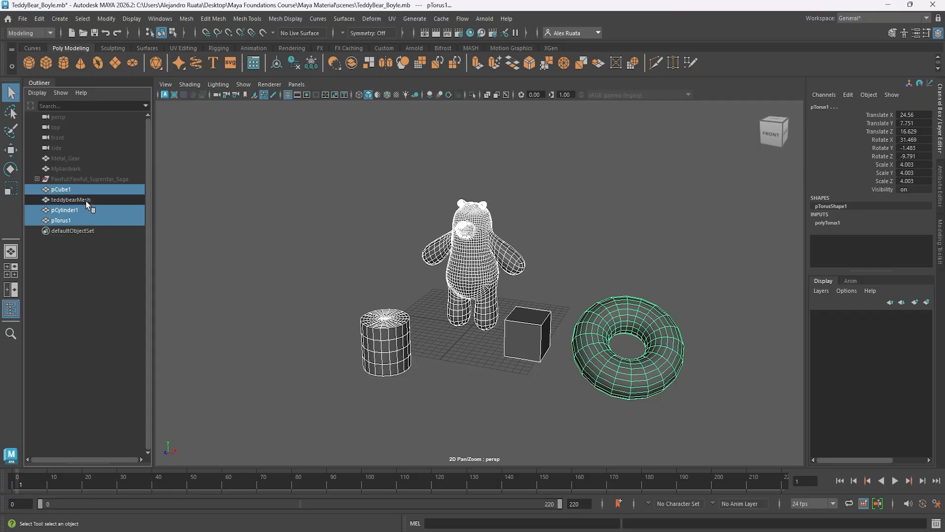
left_click(78, 212, "ctrl")
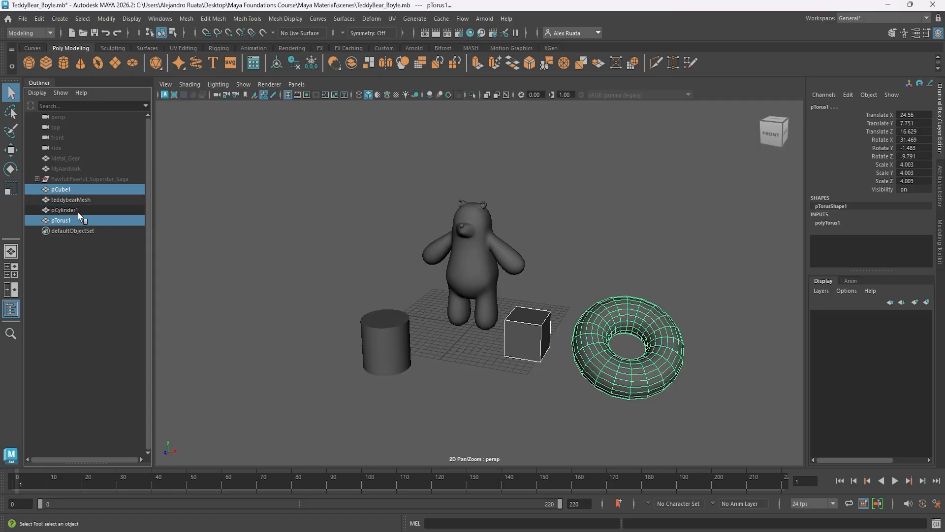
left_click(78, 222, "ctrl")
left_click(76, 190, "ctrl")
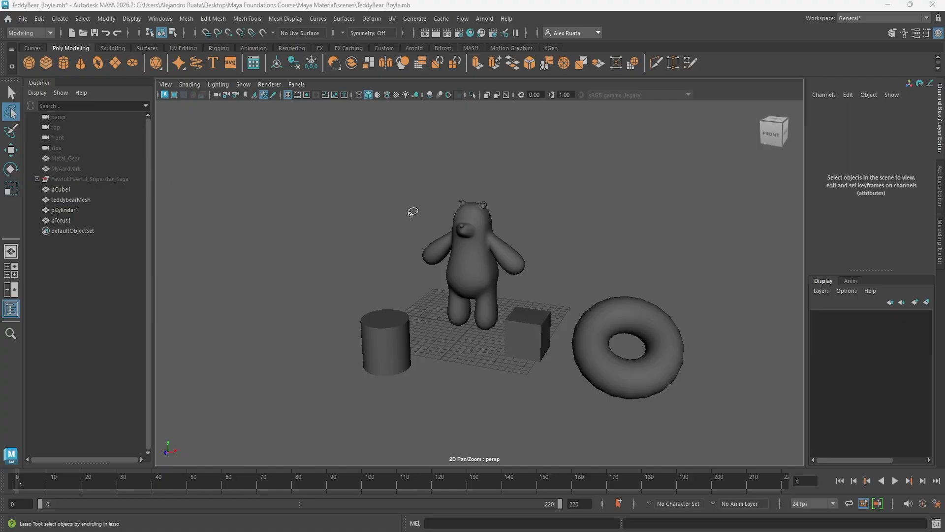
- Select the bear, cube and torus in the viewport with the Lasso tool, leaving out the cylinder, and deselect everything
mouse_move(445, 206)
left_mouse_down("alt")
mouse_move(445, 220)
mouse_move(456, 213)
mouse_move(447, 223)
left_mouse_up("alt")
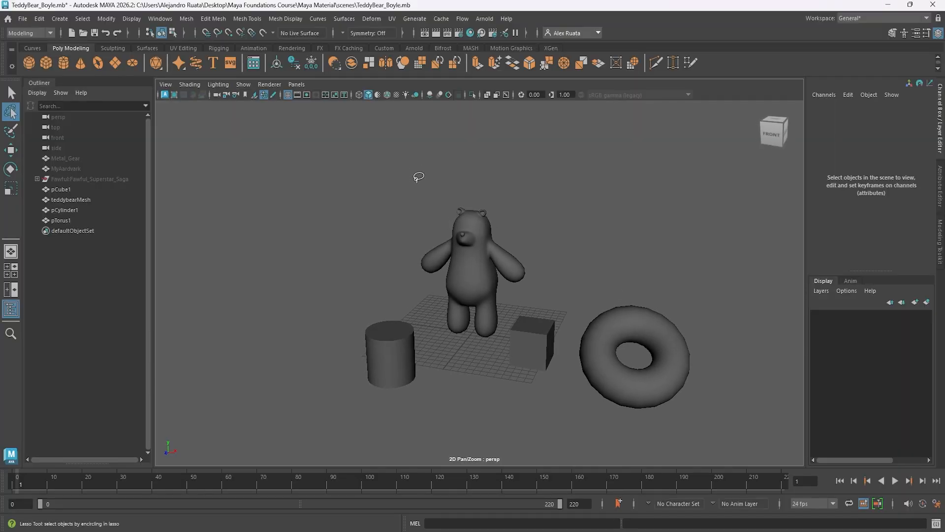
mouse_move(412, 175)
left_mouse_down()
mouse_move(633, 238)
mouse_move(653, 268)
mouse_move(653, 302)
mouse_move(537, 347)
mouse_move(423, 249)
mouse_move(416, 226)
left_mouse_up()
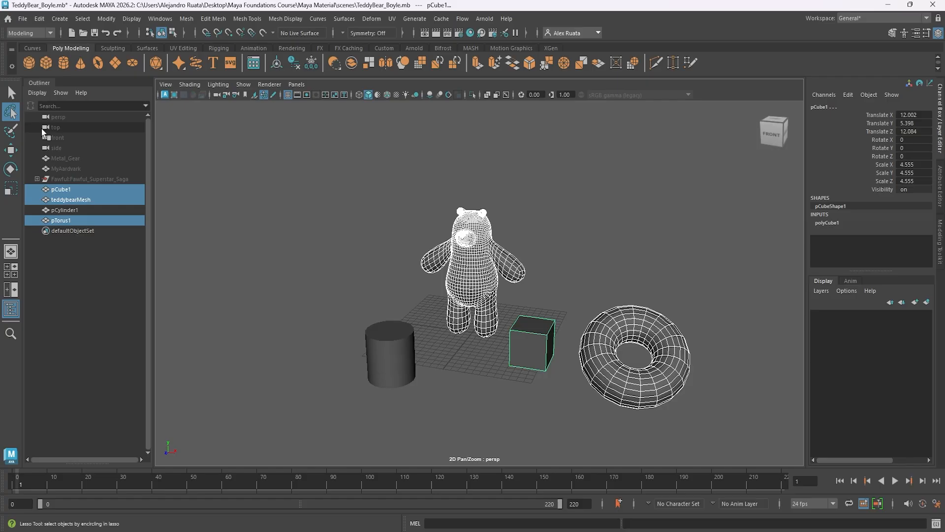
left_click(422, 204)
mouse_move(400, 160)
left_mouse_down()
mouse_move(450, 178)
mouse_move(423, 303)
mouse_move(389, 167)
left_mouse_up()
left_click(405, 270)
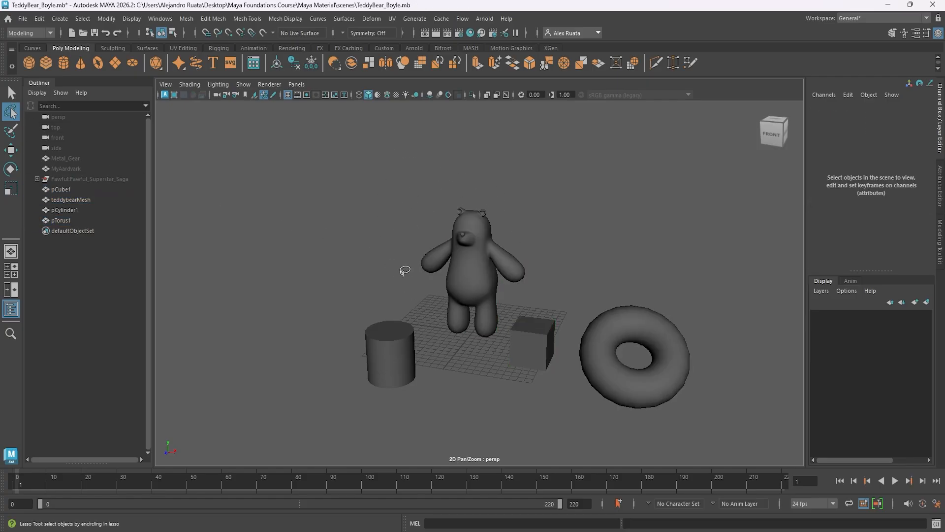
- Encircle all four objects in the viewport with the Lasso tool and clear the selection
mouse_move(381, 233)
left_mouse_down()
mouse_move(411, 433)
mouse_move(478, 240)
left_mouse_up()
mouse_move(402, 214)
left_mouse_down()
mouse_move(728, 359)
mouse_move(606, 177)
mouse_move(600, 190)
left_mouse_up()
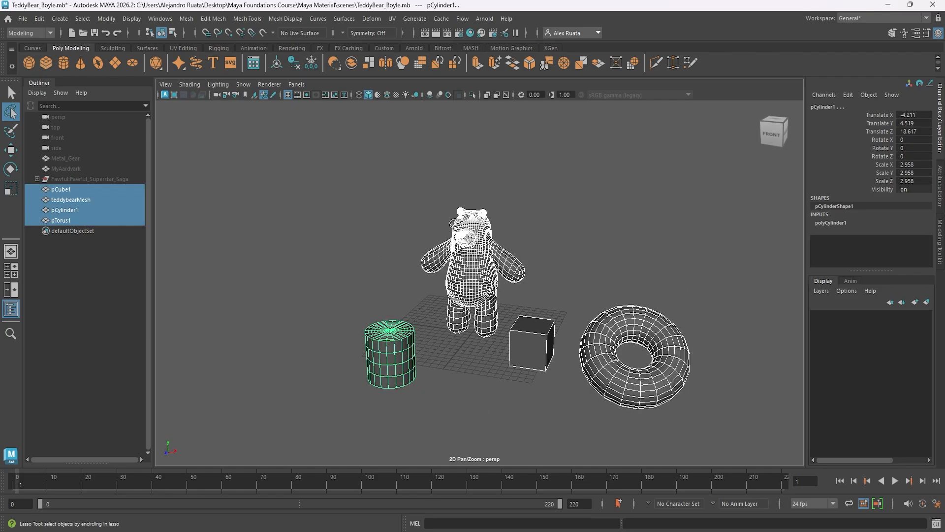
left_click(416, 213)
- Lasso-select the bear, cube and cylinder while leaving out the torus, and deselect everything
mouse_move(397, 201)
left_mouse_down()
mouse_move(565, 311)
mouse_move(434, 221)
mouse_move(445, 211)
mouse_move(541, 237)
mouse_move(546, 362)
mouse_move(437, 192)
mouse_move(588, 372)
mouse_move(429, 217)
left_mouse_up()
left_click(555, 240)
left_click(437, 174)
left_click(489, 186)
mouse_move(518, 186)
left_mouse_down()
mouse_move(315, 376)
mouse_move(544, 323)
mouse_move(517, 190)
left_mouse_up()
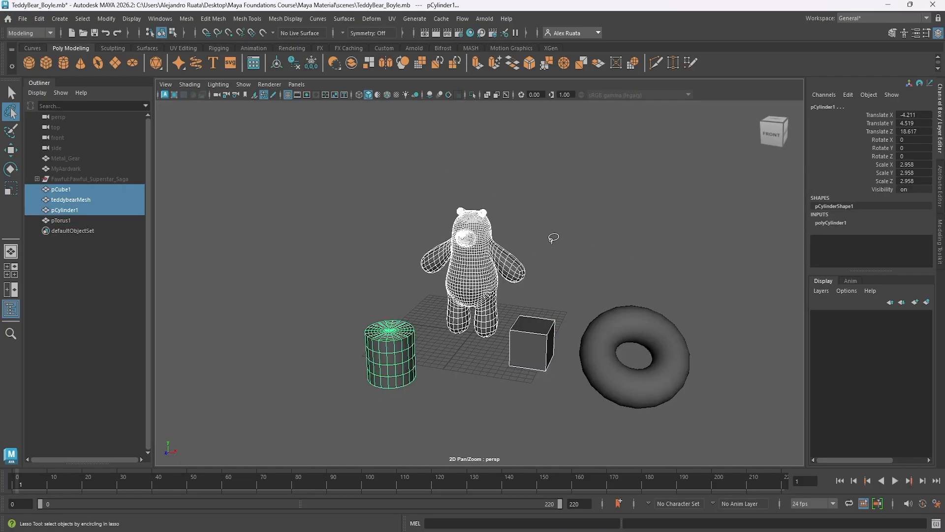
left_click(533, 209)
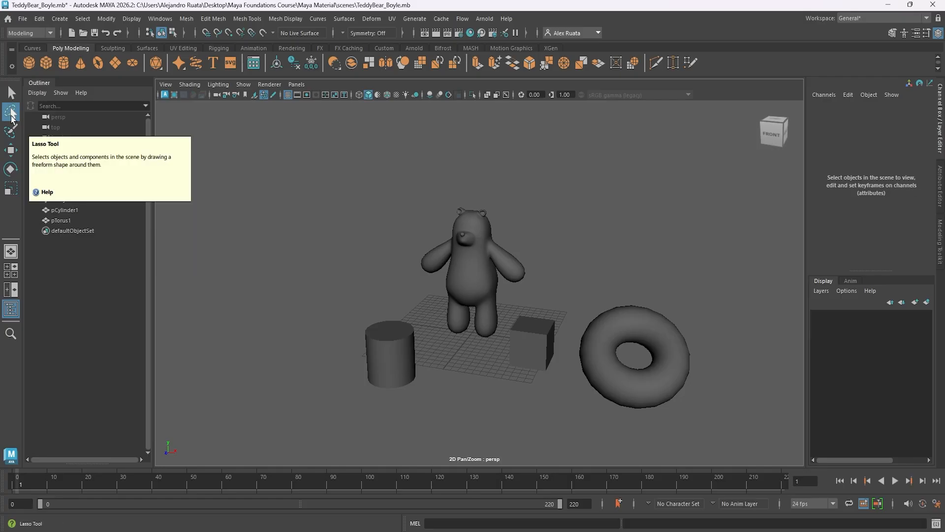
- Lasso-select the bear, cylinder, cube and torus together once more, and clear the selection
mouse_move(419, 183)
left_mouse_down()
mouse_move(640, 271)
mouse_move(528, 384)
mouse_move(423, 194)
mouse_move(433, 181)
mouse_move(684, 380)
mouse_move(476, 231)
mouse_move(363, 392)
mouse_move(435, 180)
left_mouse_up()
left_click(446, 183)
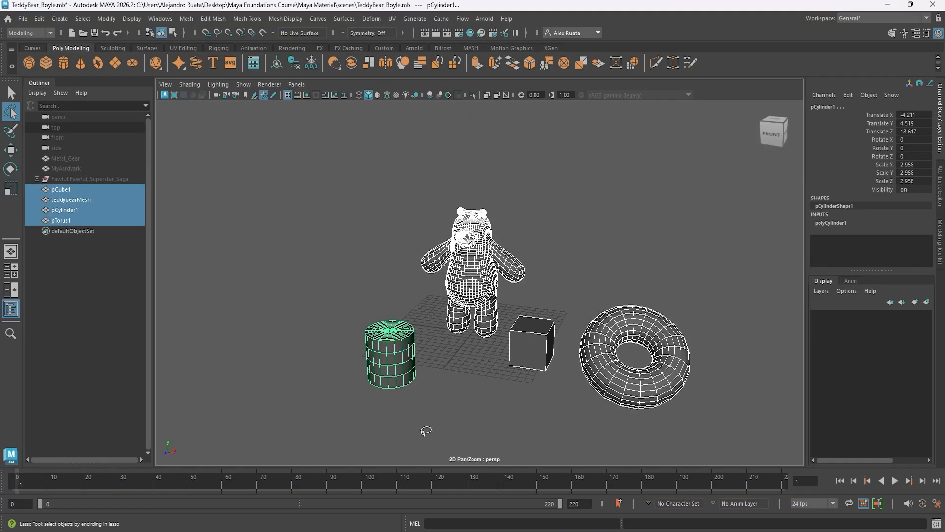
left_click(430, 361)
- Lasso the bear, cube and torus without the cylinder, select all four objects, and deselect everything
mouse_move(386, 154)
left_mouse_down()
mouse_move(728, 376)
mouse_move(443, 264)
mouse_move(422, 163)
mouse_move(391, 160)
left_mouse_up()
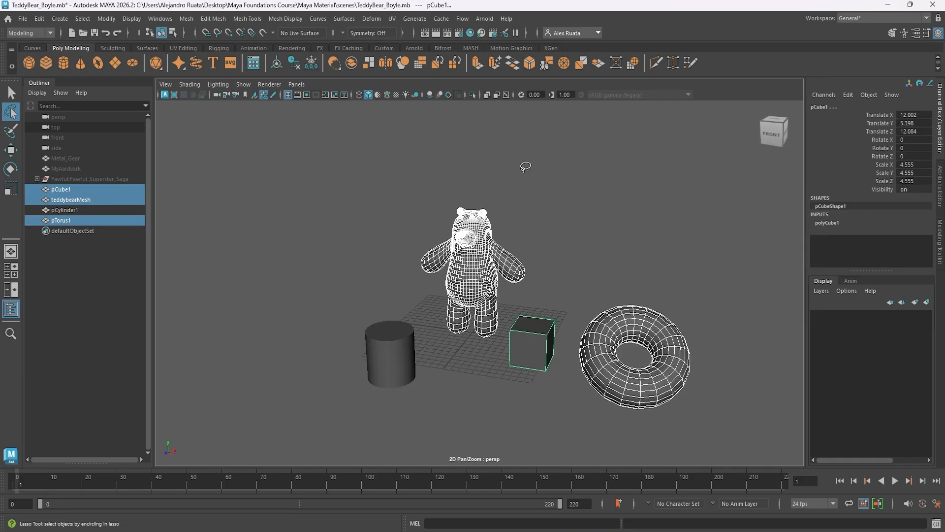
mouse_move(526, 167)
left_mouse_down()
mouse_move(427, 401)
mouse_move(545, 178)
mouse_move(534, 172)
left_mouse_up()
mouse_move(470, 176)
left_mouse_down()
mouse_move(345, 311)
mouse_move(632, 305)
mouse_move(437, 176)
left_mouse_up()
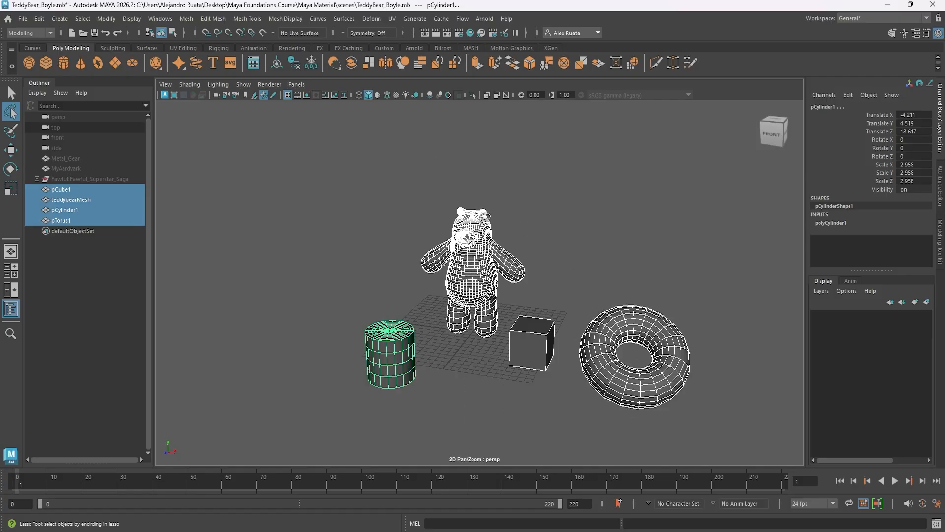
left_click(537, 347)
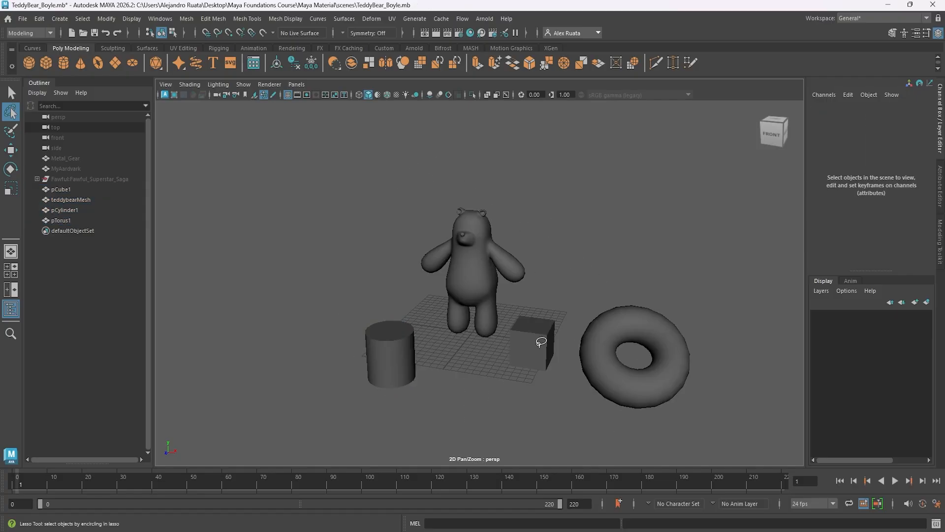
- Use freeform lassos to select the cylinder alone, and change the selection to only the bear and cube
mouse_move(336, 188)
left_mouse_down()
mouse_move(541, 300)
mouse_move(447, 241)
left_mouse_up()
mouse_move(431, 189)
left_mouse_down()
mouse_move(528, 298)
mouse_move(436, 163)
mouse_move(453, 238)
left_mouse_up()
mouse_move(640, 249)
left_mouse_down()
mouse_move(604, 340)
mouse_move(628, 262)
left_mouse_up()
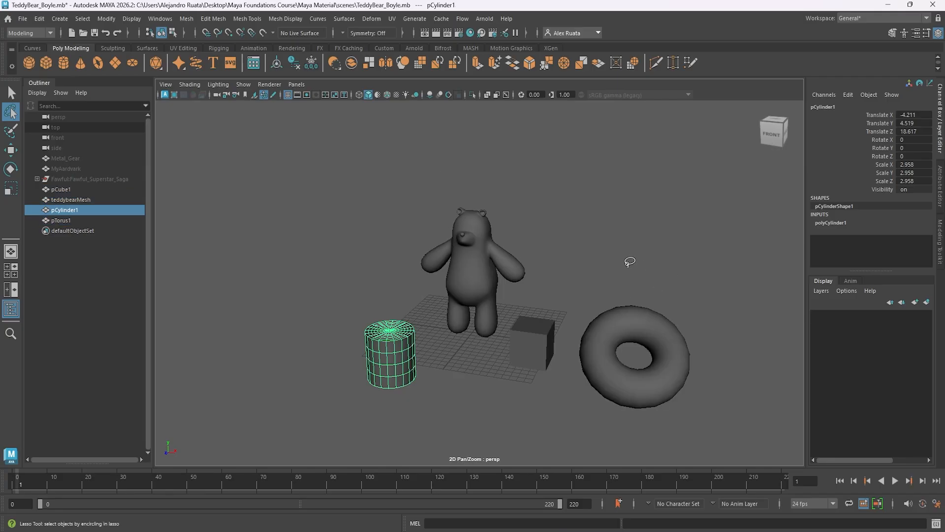
mouse_move(367, 273)
left_mouse_down()
mouse_move(359, 384)
mouse_move(393, 288)
left_mouse_up()
mouse_move(315, 295)
left_mouse_down()
mouse_move(549, 384)
mouse_move(428, 197)
mouse_move(308, 315)
left_mouse_up()
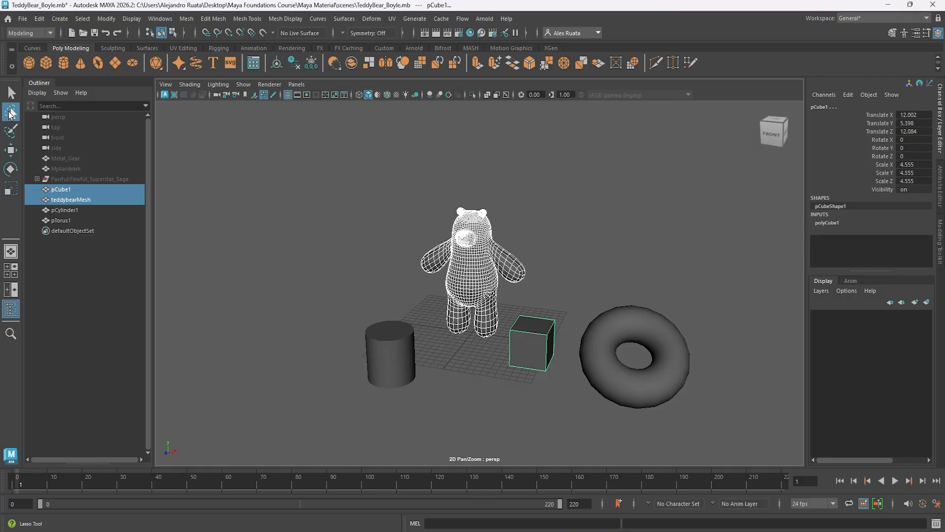
- Switch back to the Select tool, marquee-select all four objects in the viewport, and deselect everything
left_click(11, 95)
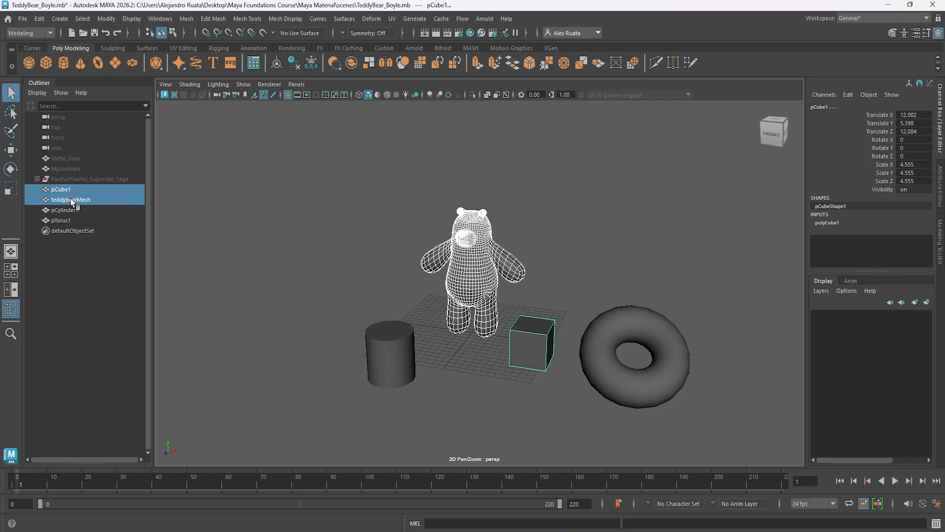
left_click_drag(289, 196, 759, 433)
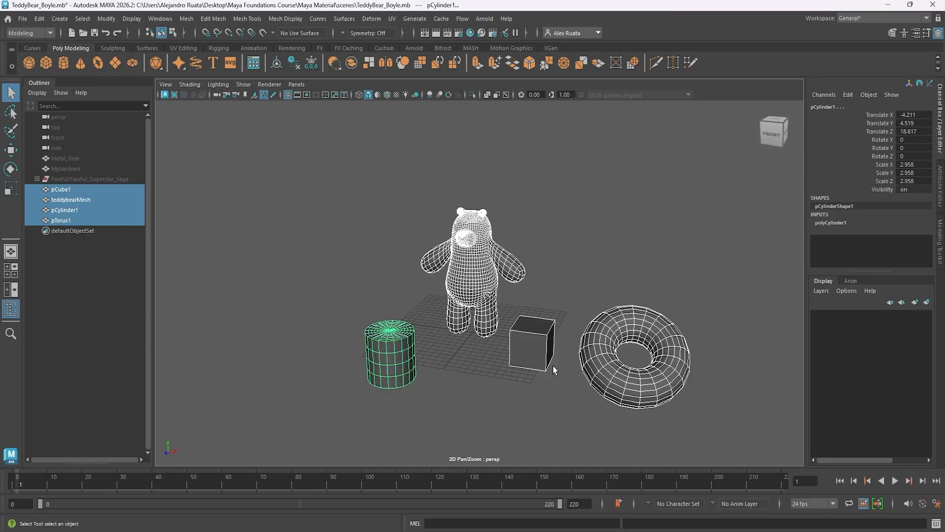
key("5")
left_click(742, 246)
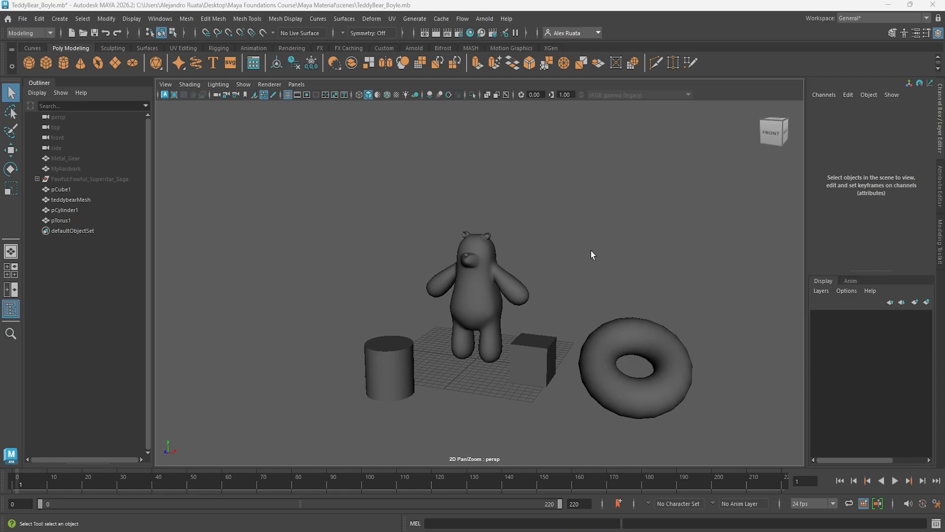
- Select the cube directly in the viewport, and clear the selection
left_click_drag(590, 251, 628, 267, "alt")
left_click(565, 322)
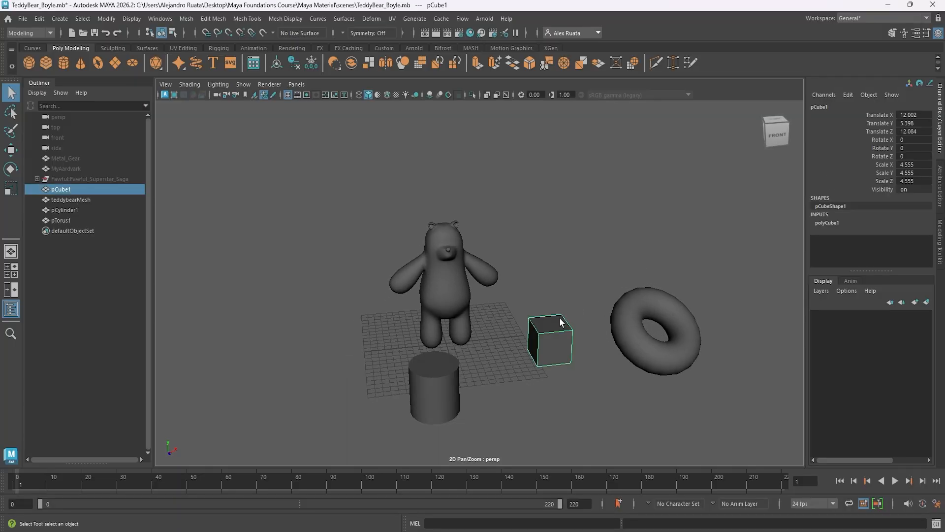
left_click(450, 274)
left_click_drag(450, 274, 414, 282, "alt")
scroll(616, 253, "up", 3)
left_click(616, 253)
- Select the hidden Metal_Gear, MyAardvark and Fawful_Superstar_Saga items in the scene hierarchy and show them
right_click_drag(469, 285, 393, 291, "alt")
left_click_drag(68, 158, 73, 176)
key("shift+h")
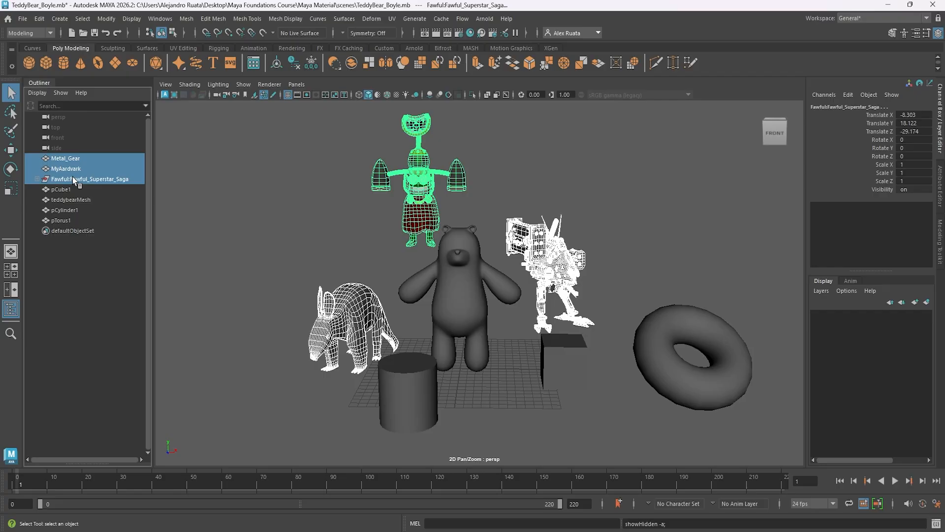
- Deselect everything, select the Metal_Gear, MyAardvark and Fawful_Superstar_Saga items in the scene hierarchy, and hide them
left_click_drag(276, 227, 316, 284, "alt")
left_click(308, 261)
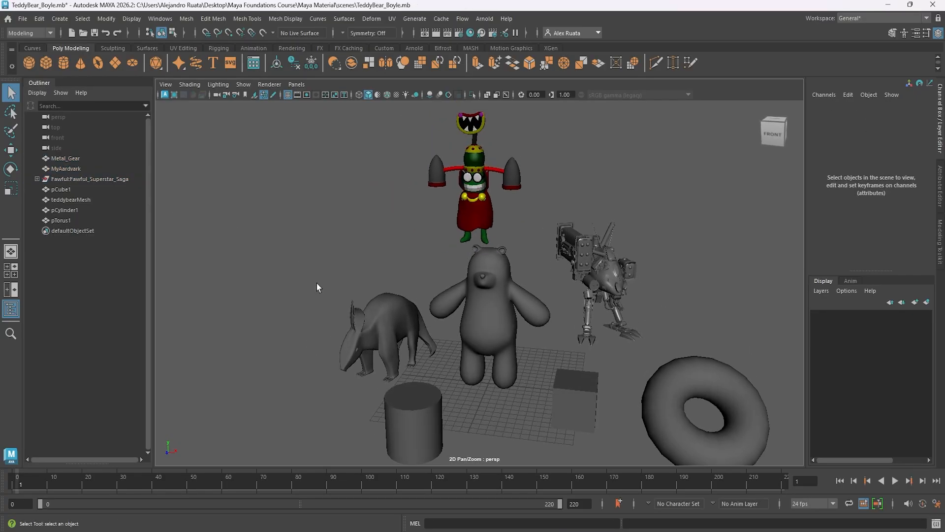
left_click(77, 160)
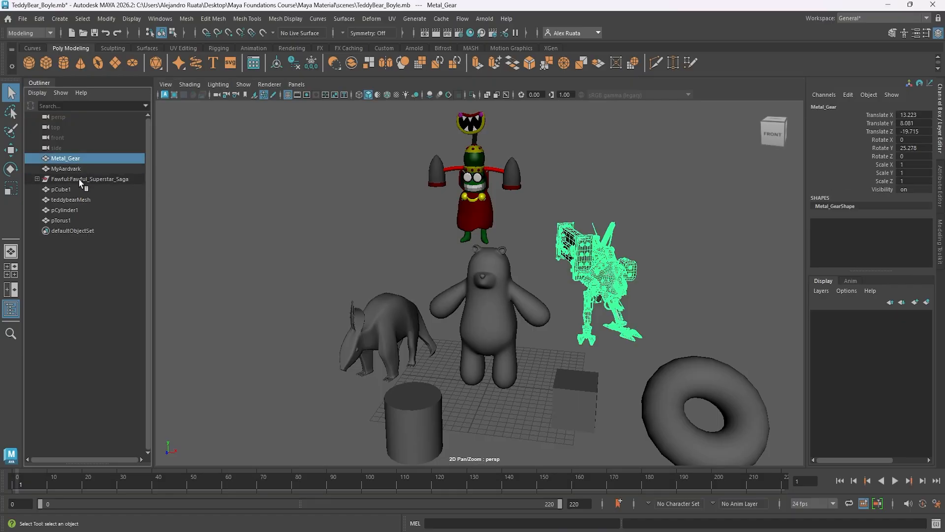
left_click_drag(79, 180, 79, 162)
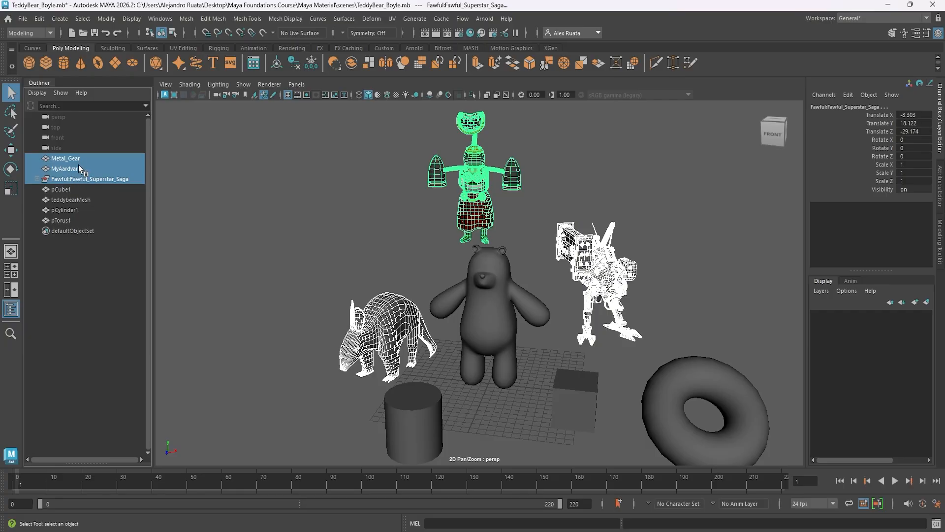
key("ctrl+h")
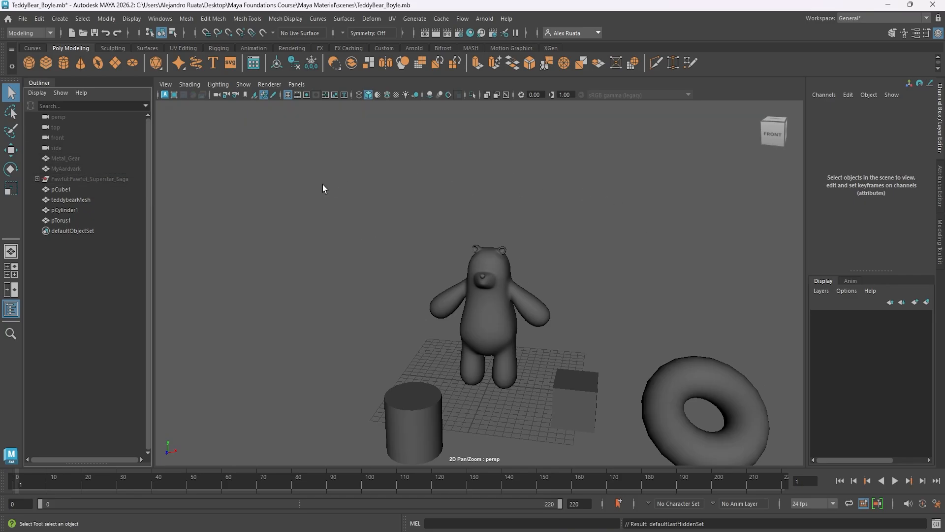
- Reselect the three hidden models in the scene hierarchy, make them visible again, and deselect everything
left_click(81, 159)
left_click(87, 178, "shift")
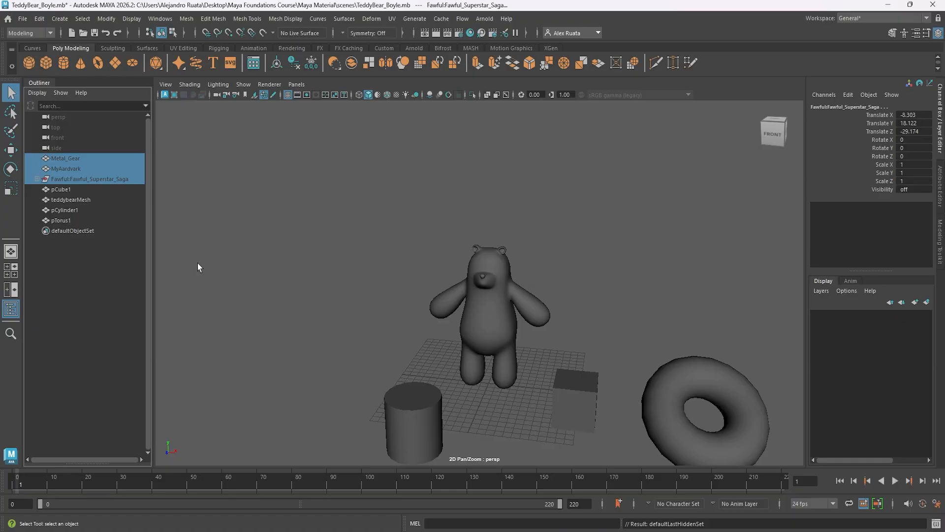
key("shift+h")
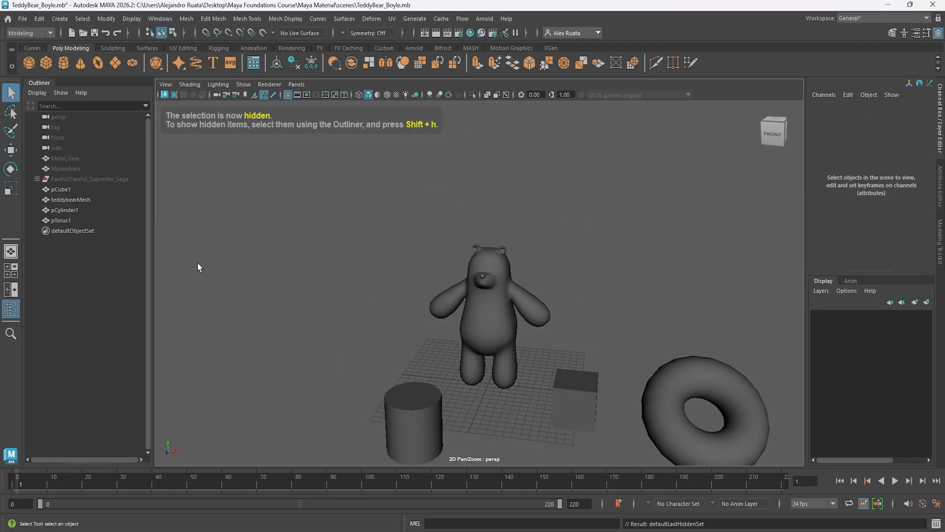
key("shift+h")
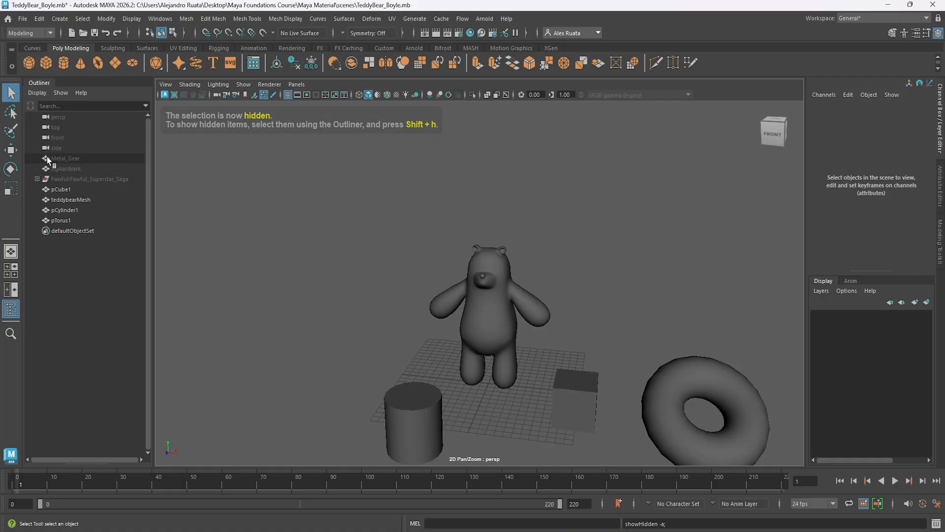
left_click_drag(65, 158, 73, 177)
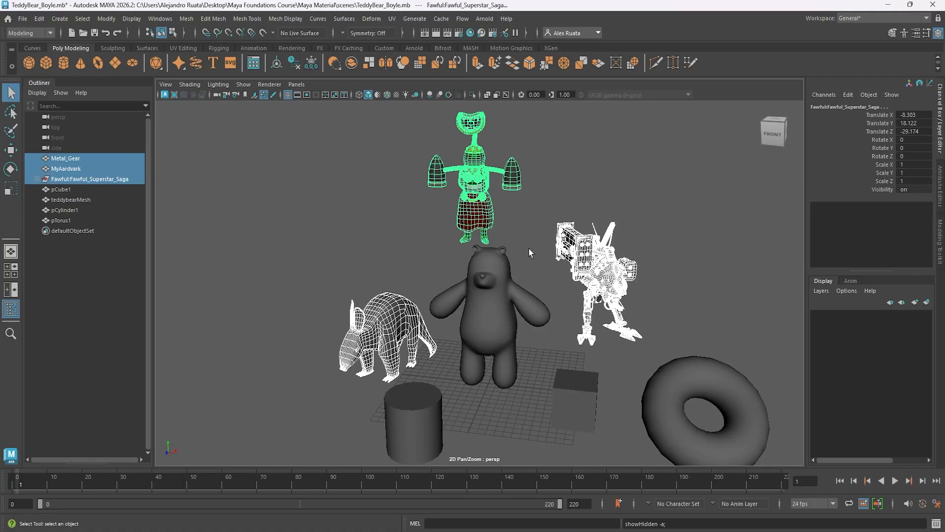
middle_click_drag(529, 249, 496, 264, "alt")
left_click(510, 239)
left_click_drag(496, 264, 518, 285, "alt")
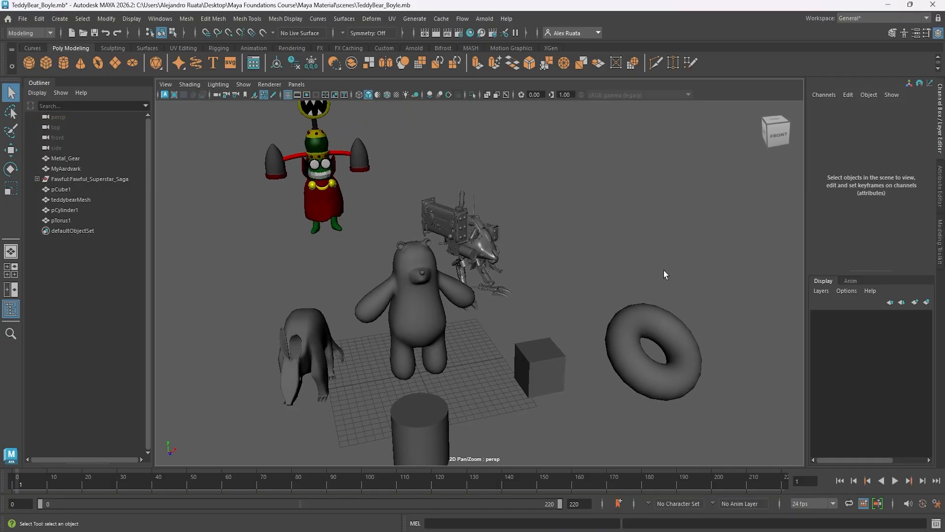
- Select Metal_Gear in the scene hierarchy, change the selection to the aardvark in the viewport, and frame it
left_click_drag(557, 294, 457, 319, "alt")
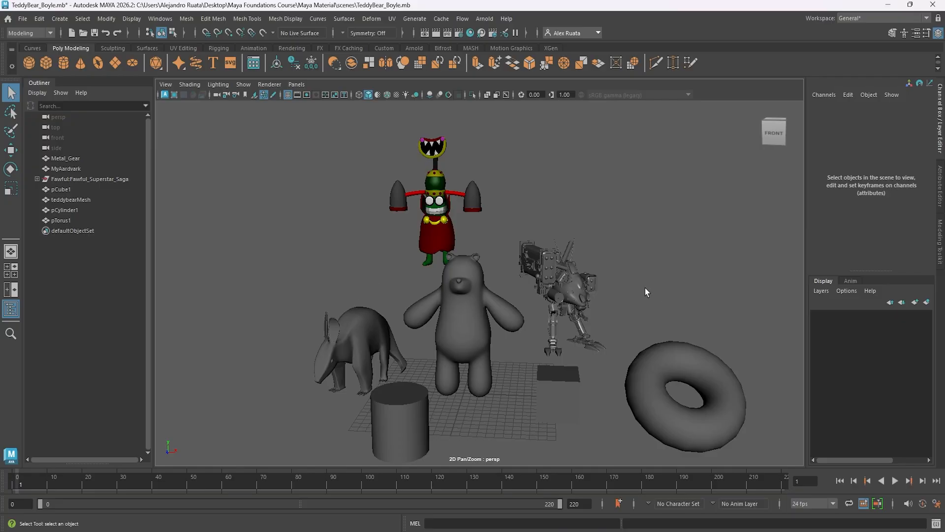
left_click_drag(623, 288, 638, 251, "alt")
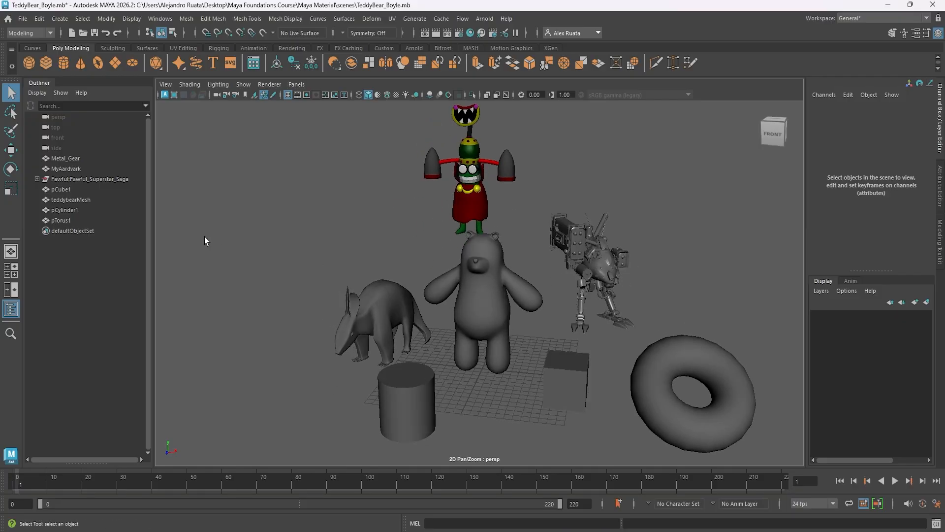
left_click(79, 166)
left_click(79, 162)
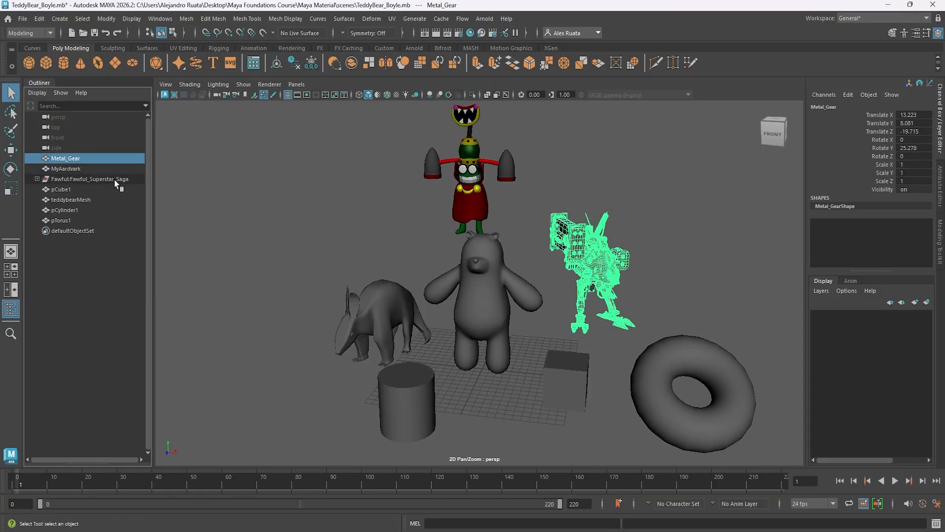
left_click(379, 305)
left_click_drag(386, 309, 541, 314, "alt")
key("f")
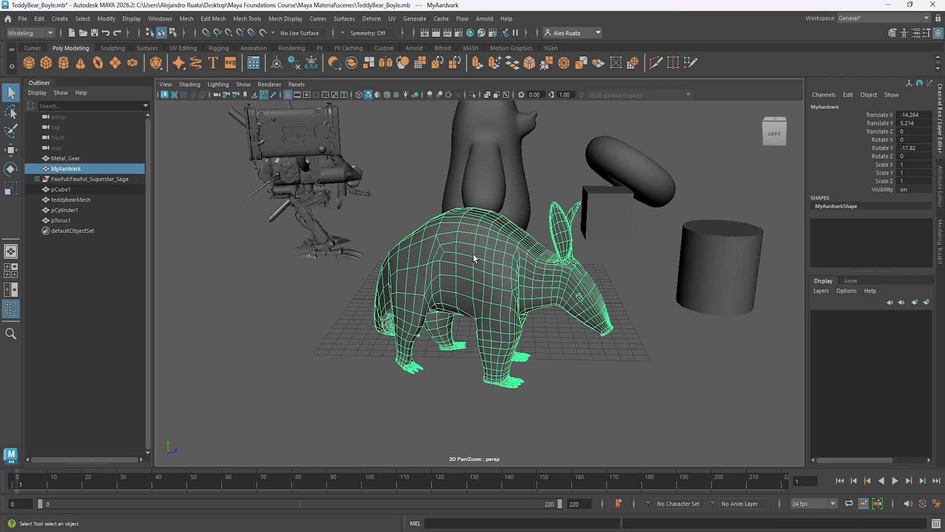
- Switch the aardvark to vertex component mode and select a single vertex on its flank
mouse_move(477, 237)
right_mouse_down()
mouse_move(478, 257)
mouse_move(477, 238)
right_mouse_up()
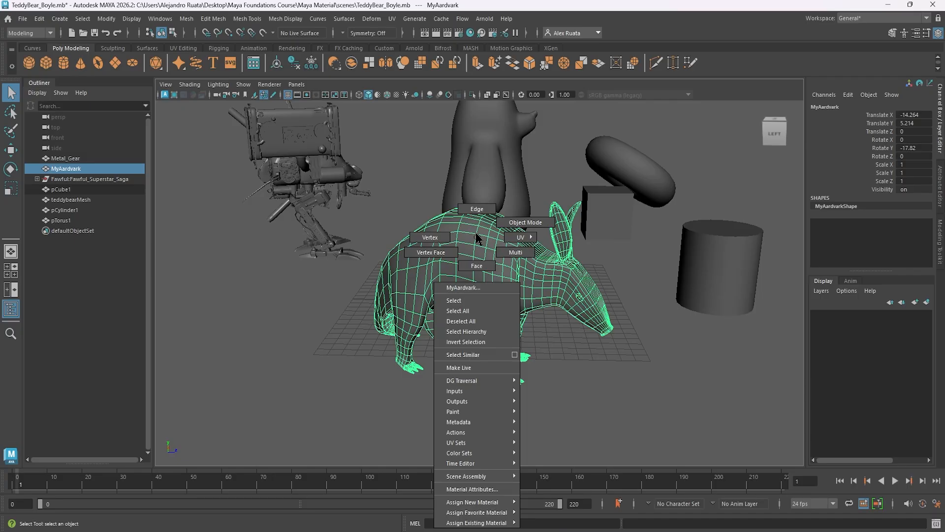
right_click_drag(478, 239, 513, 224)
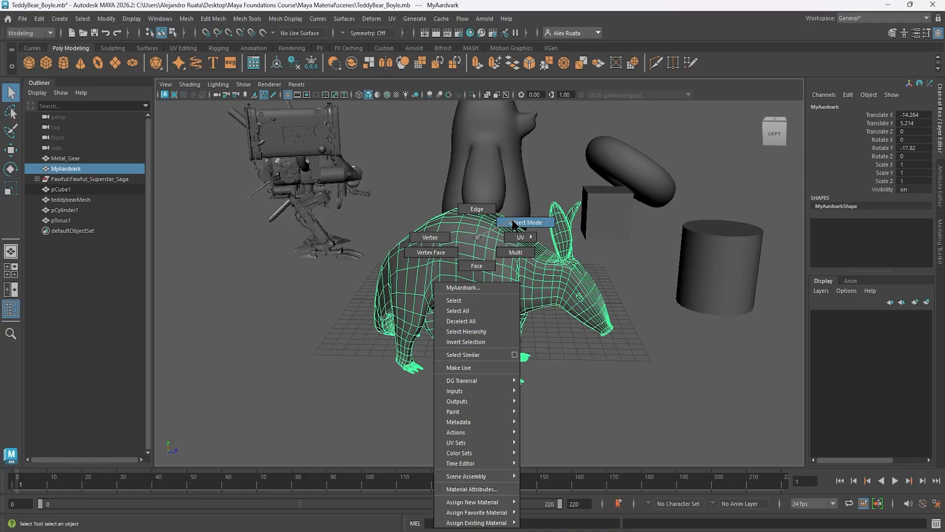
right_click_drag(513, 225, 453, 233)
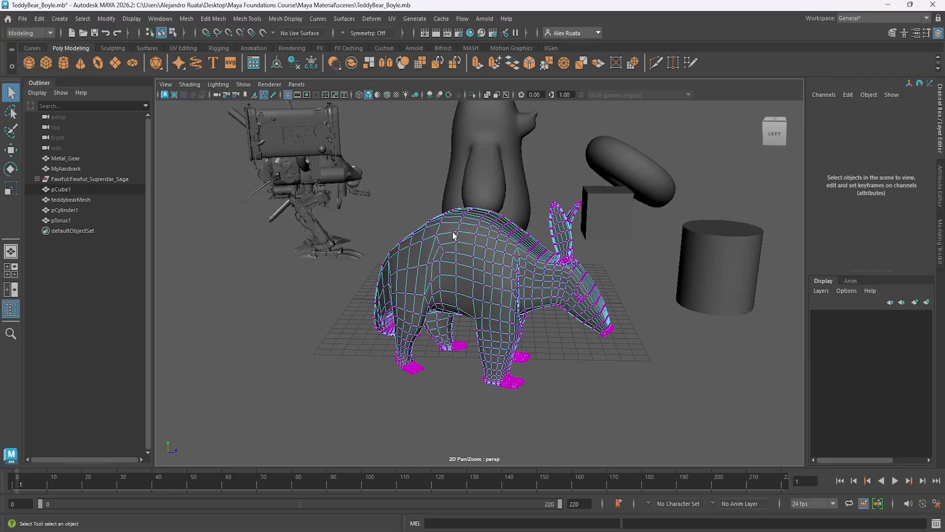
left_click_drag(455, 248, 430, 271, "alt")
right_click_drag(431, 270, 694, 264, "alt")
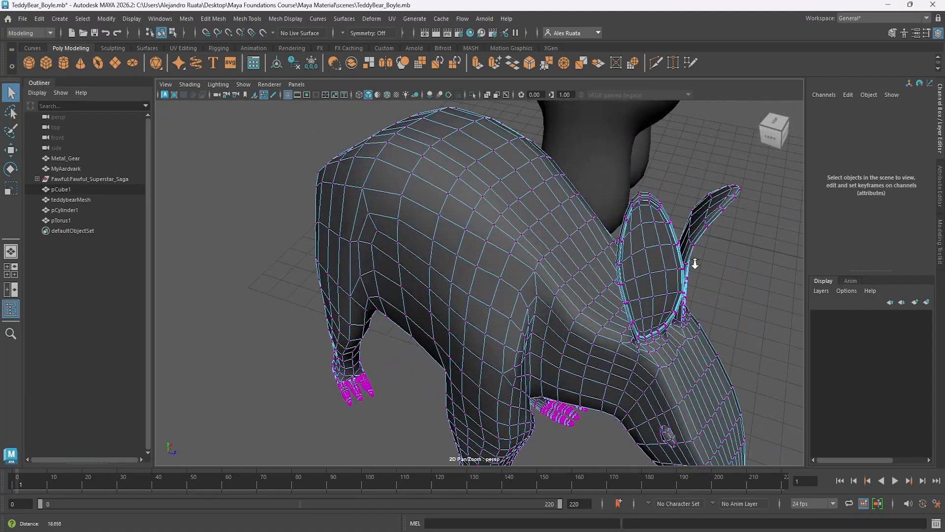
left_click_drag(434, 307, 498, 270, "alt")
left_click(535, 212)
left_click(534, 216)
left_click_drag(534, 215, 495, 259, "alt")
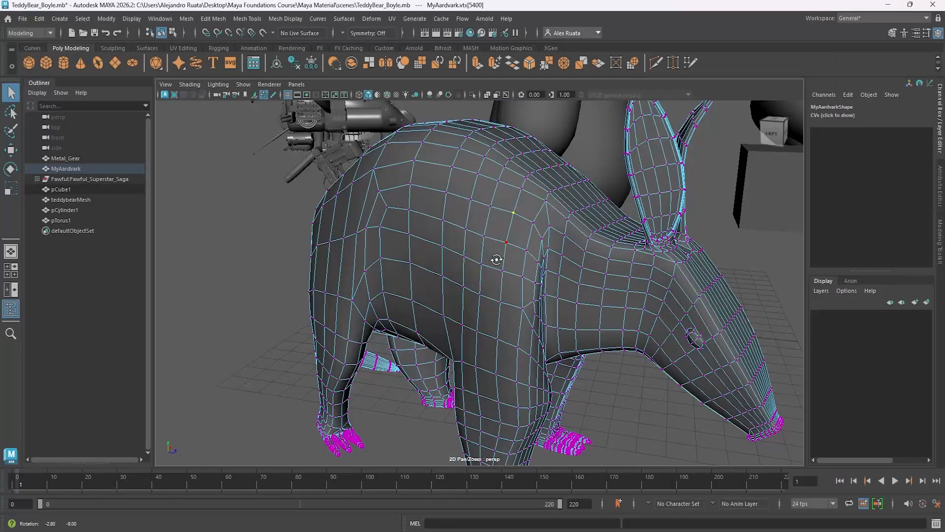
- Switch the aardvark to edge component mode, and return it to vertex mode
right_click_drag(493, 230, 492, 199)
left_click_drag(492, 200, 488, 205, "alt")
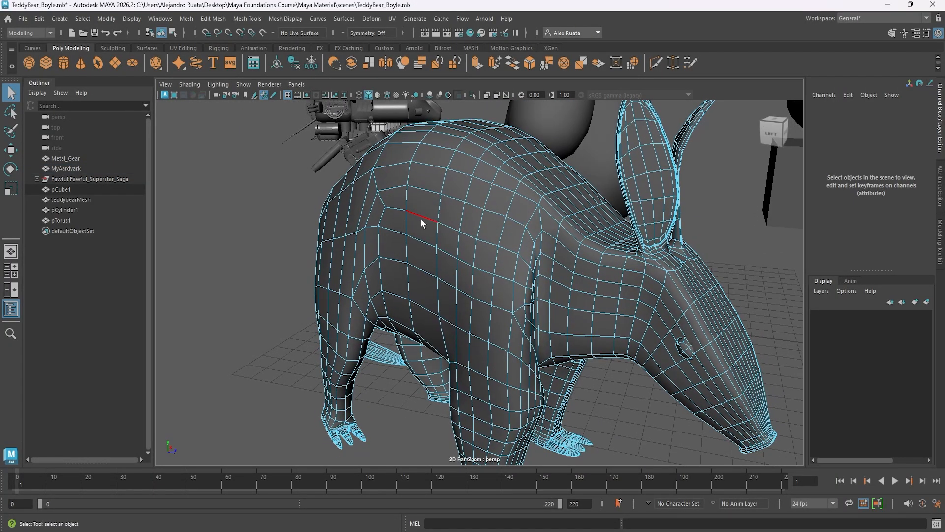
right_click_drag(468, 243, 470, 247)
right_click_drag(474, 220, 441, 214)
left_click_drag(477, 235, 486, 269, "alt")
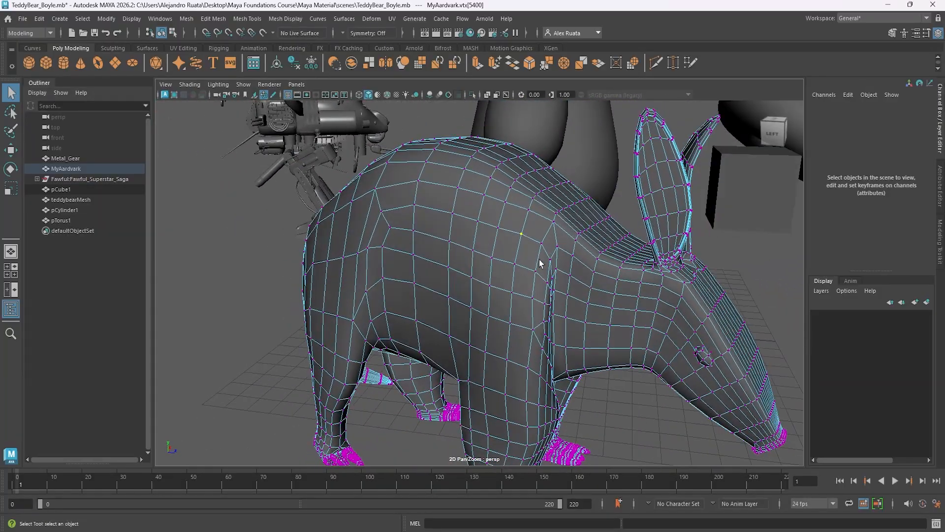
- Select single vertices one after another on the aardvark's flank, and clear the selection
right_click_drag(557, 263, 236, 279, "alt")
middle_click_drag(327, 271, 398, 346, "alt")
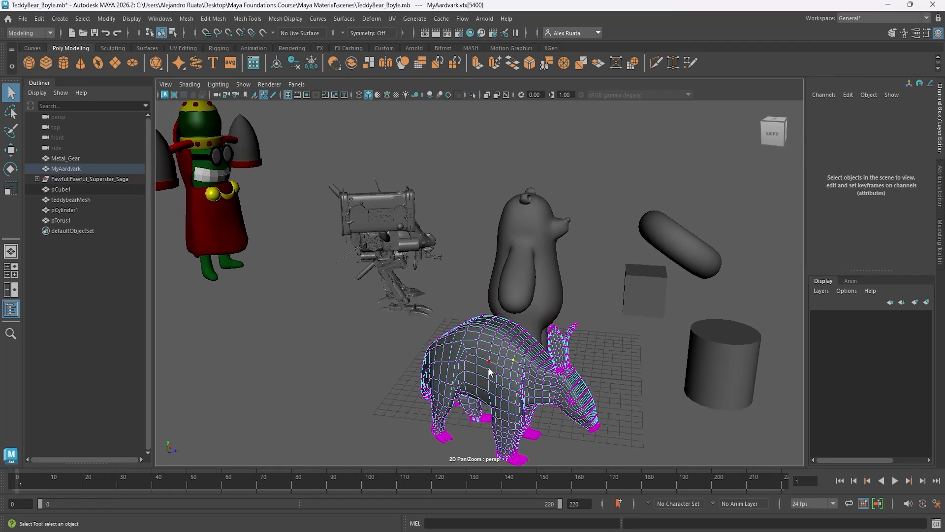
middle_click_drag(537, 354, 524, 291, "alt")
right_click_drag(524, 290, 819, 287, "alt")
middle_click_drag(661, 295, 640, 251, "alt")
left_click_drag(536, 290, 549, 280, "alt")
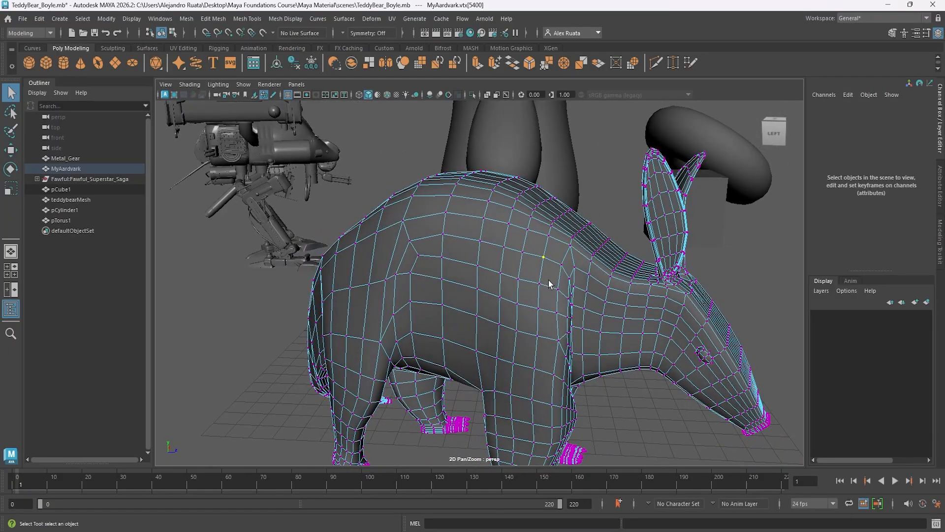
left_click(544, 259)
left_click(566, 269)
left_click(541, 284)
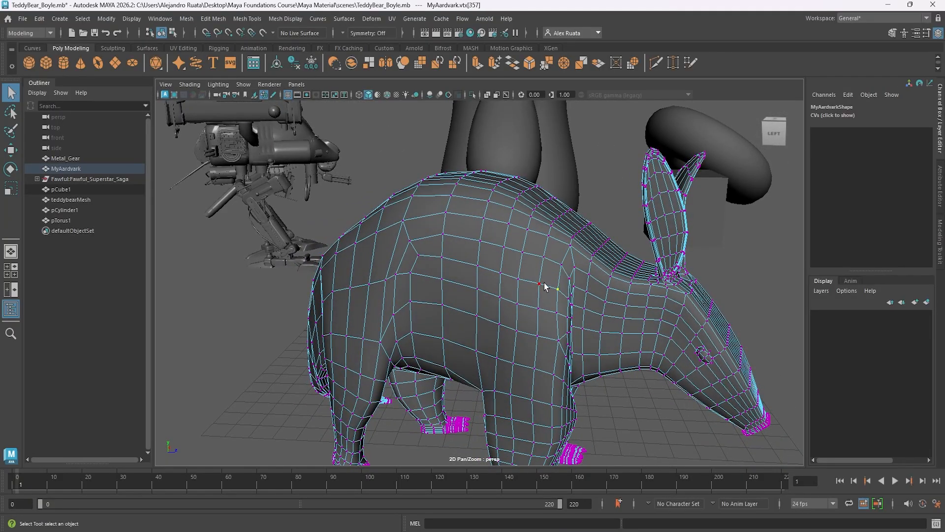
left_click(406, 145)
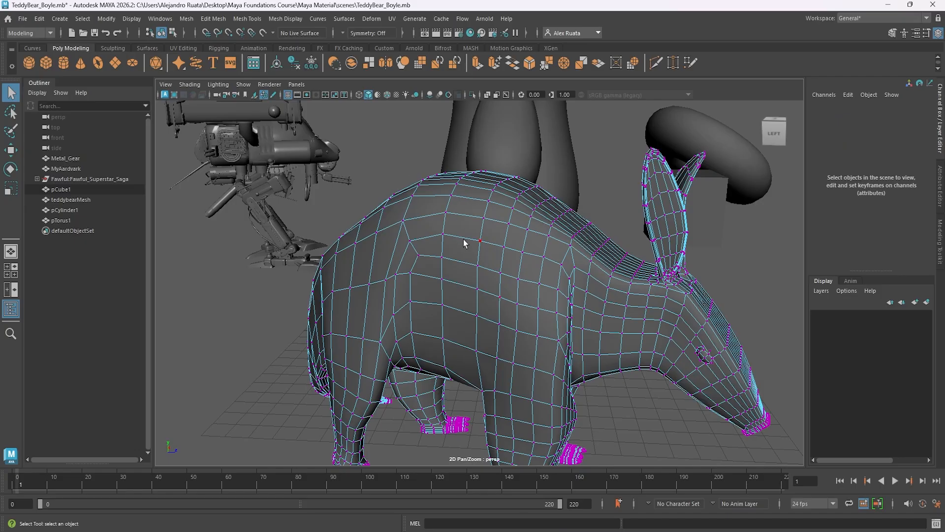
- Build a selection of three rows of neighbouring vertices on the aardvark's flank by adding them individually
left_click_drag(482, 272, 456, 235, "alt")
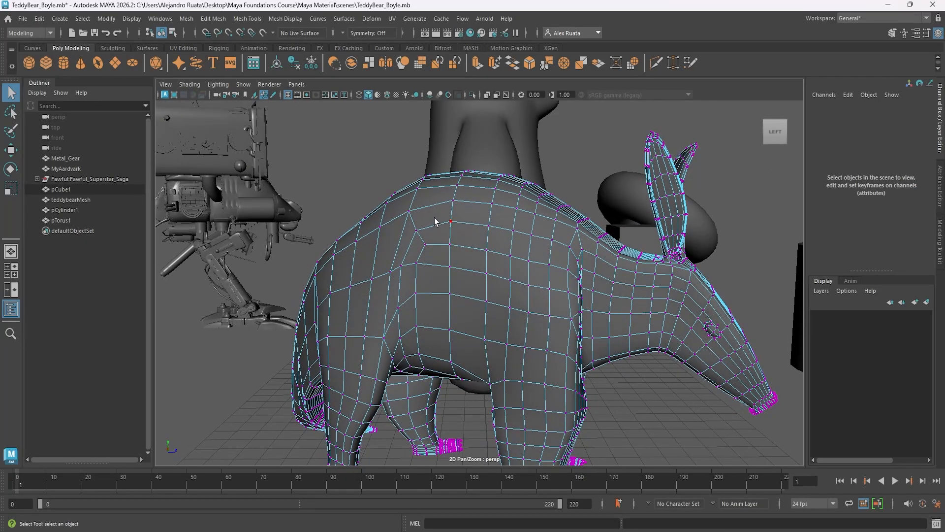
left_click(449, 223)
left_click(487, 227, "shift")
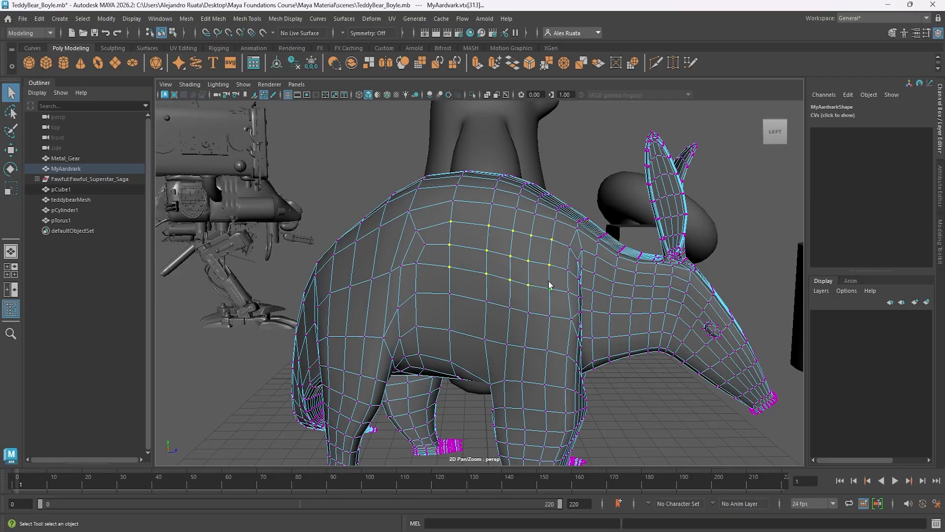
left_click_drag(548, 281, 427, 214, "alt")
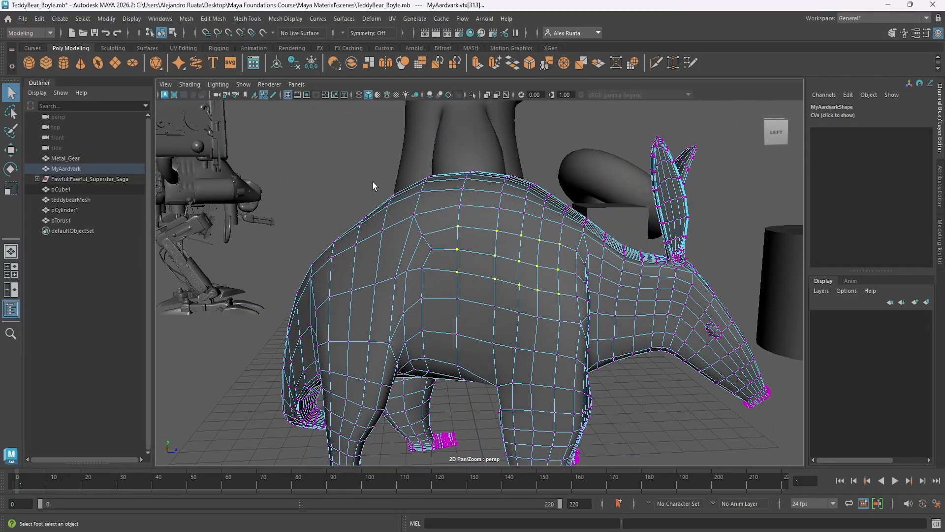
- Marquee-select the vertices of the aardvark's midsection, and remove several flank vertices from the selection
left_click_drag(365, 162, 637, 396)
left_click_drag(602, 330, 588, 277, "alt")
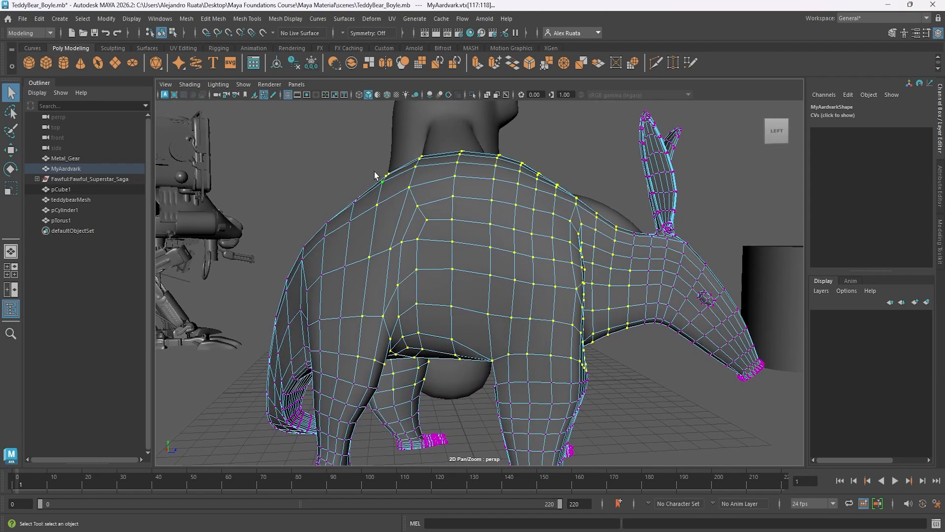
left_click_drag(333, 143, 646, 401)
left_click_drag(638, 248, 503, 257, "alt")
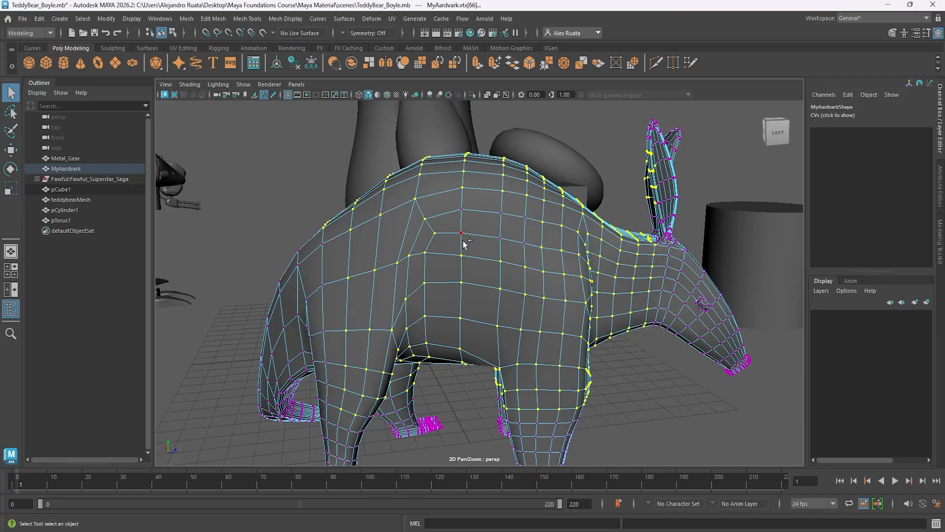
left_click(462, 255, "ctrl")
left_click_drag(502, 262, 480, 269, "alt")
- Invert the aardvark's vertex selection with a marquee around its body, and clear the selection
left_click_drag(300, 132, 678, 408)
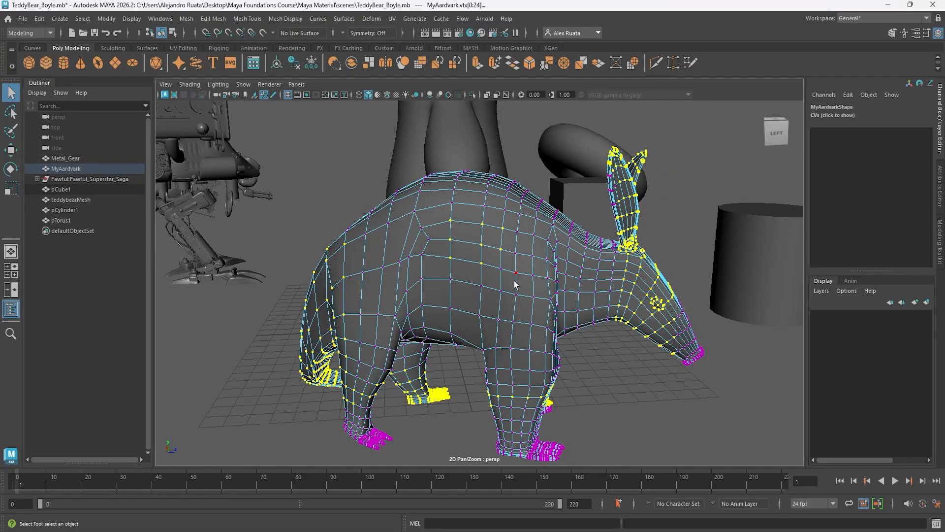
left_click_drag(515, 284, 503, 232, "alt")
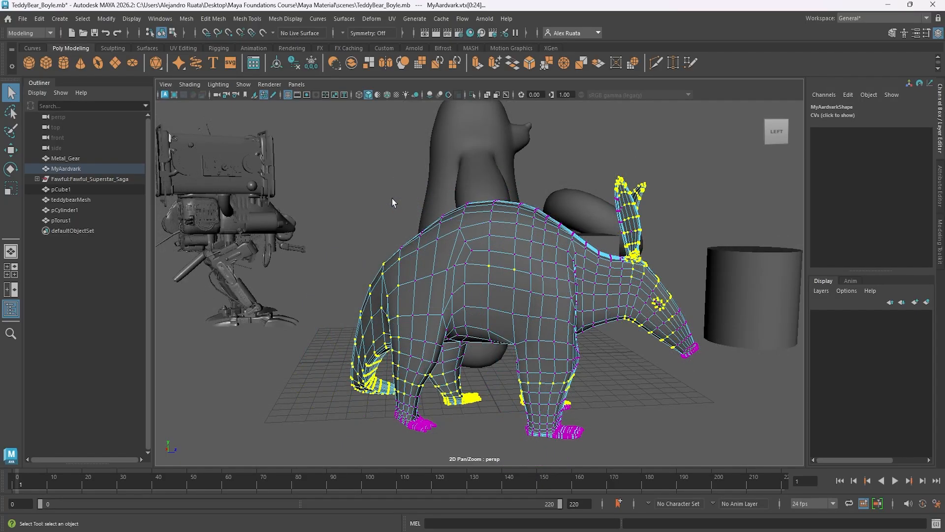
left_click(392, 199)
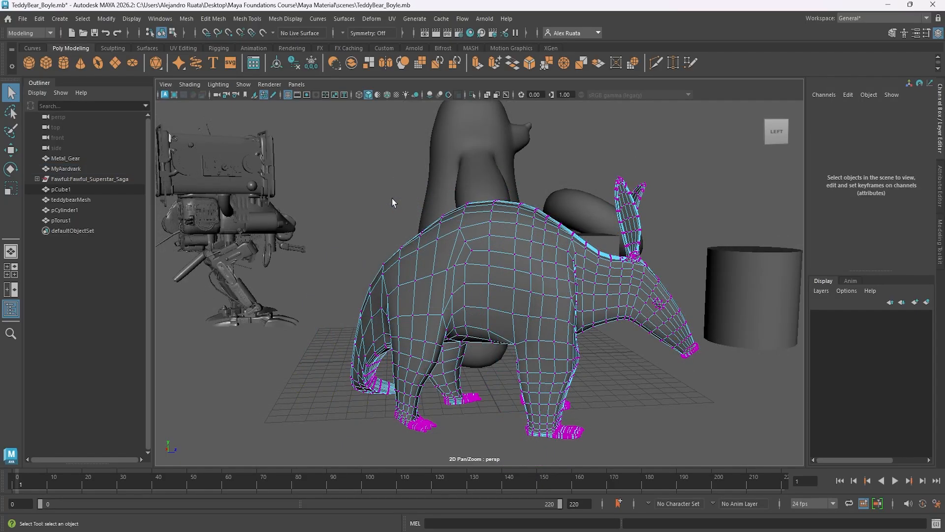
- Switch to the Lasso tool, select the vertices of the aardvark's snout, and check the selection from the opposite side
left_click(11, 113)
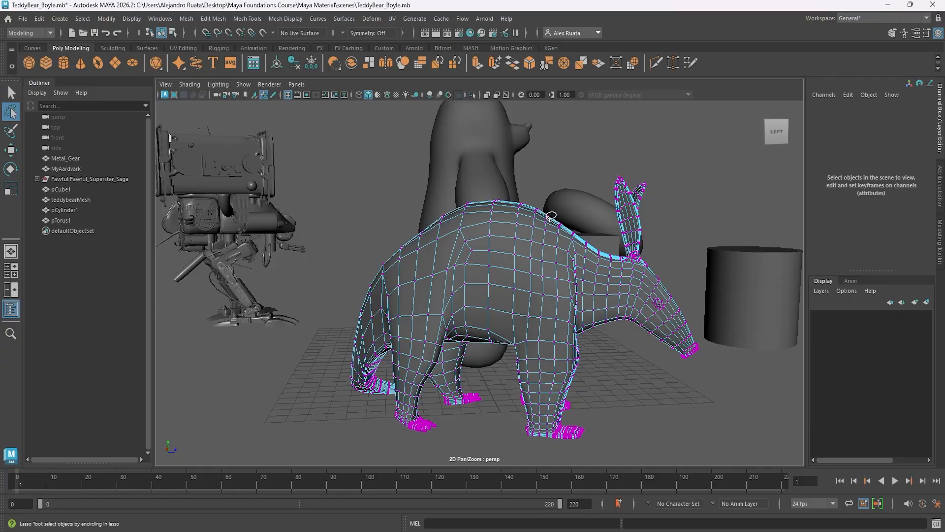
left_click_drag(582, 209, 514, 274, "alt")
middle_click_drag(515, 274, 509, 230, "alt")
left_click_drag(508, 230, 536, 238, "alt")
right_click_drag(536, 238, 643, 249, "alt")
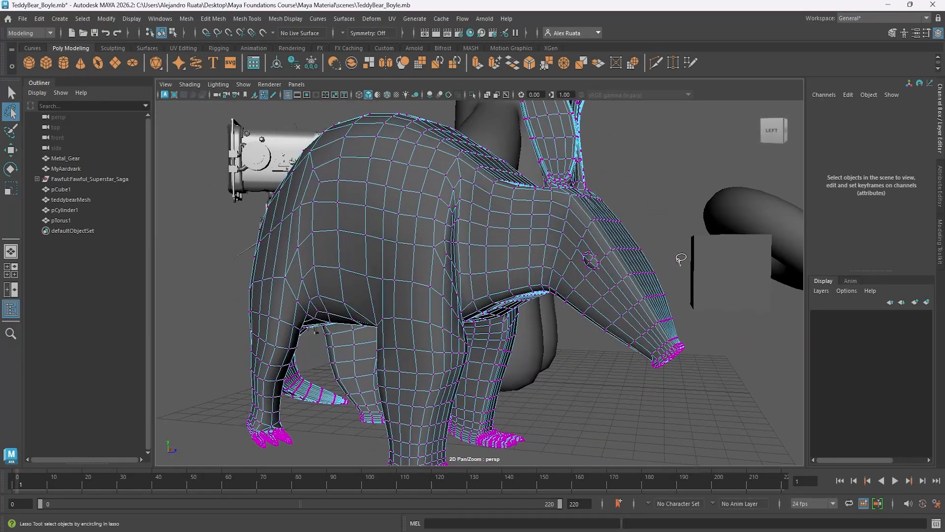
mouse_move(681, 259)
left_mouse_down()
mouse_move(578, 334)
mouse_move(731, 315)
mouse_move(676, 265)
left_mouse_up()
mouse_move(649, 356)
left_mouse_down("alt")
mouse_move(686, 331)
mouse_move(682, 323)
mouse_move(690, 354)
mouse_move(648, 340)
mouse_move(637, 355)
mouse_move(517, 375)
mouse_move(520, 334)
left_mouse_up("alt")
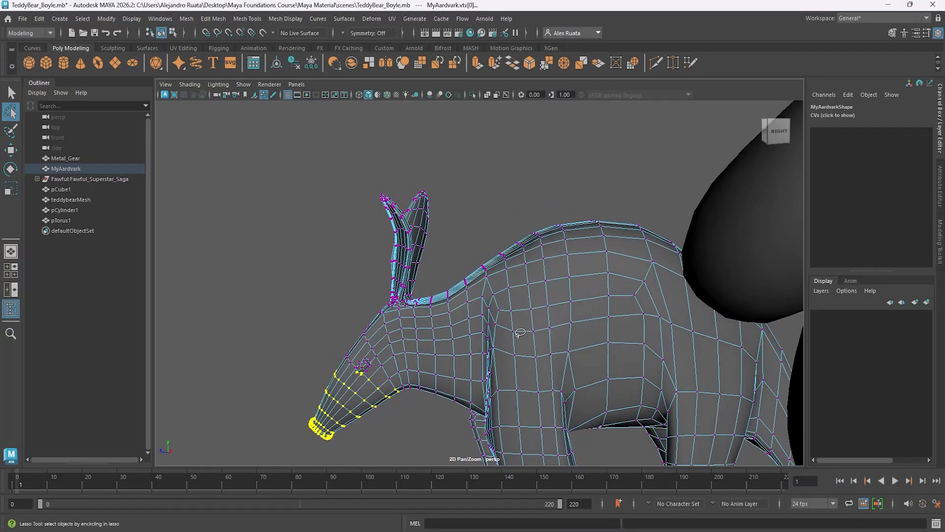
- Lasso-select the vertices on the aardvark's upper back, remove part of them with a second lasso, and clear the selection
mouse_move(514, 204)
left_mouse_down()
mouse_move(594, 216)
mouse_move(514, 271)
mouse_move(532, 199)
left_mouse_up()
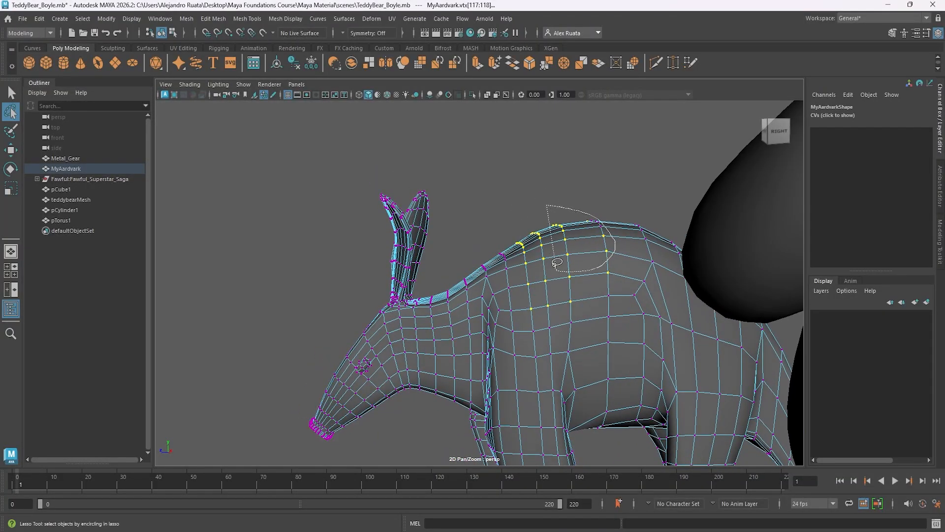
left_click_drag(557, 263, 551, 209, "ctrl")
mouse_move(488, 194)
left_mouse_down()
mouse_move(613, 340)
mouse_move(498, 271)
left_mouse_up()
mouse_move(508, 187)
left_mouse_down()
mouse_move(640, 256)
mouse_move(539, 366)
mouse_move(498, 315)
mouse_move(517, 287)
mouse_move(513, 201)
left_mouse_up()
- Return to the Select tool and select a lengthwise row of vertices along the aardvark's back
mouse_move(523, 239)
left_mouse_down("alt")
mouse_move(527, 289)
mouse_move(645, 296)
left_mouse_up("alt")
left_click_drag(335, 268, 471, 314, "alt")
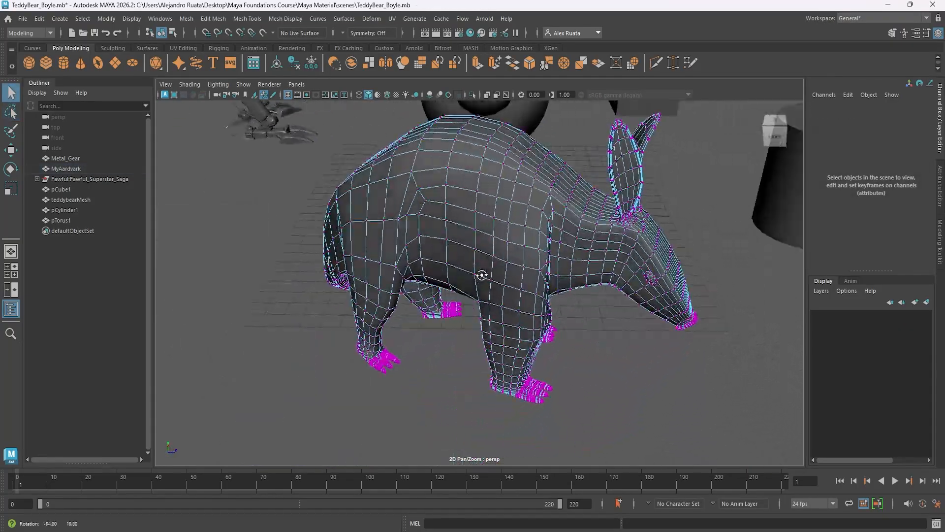
right_click_drag(586, 286, 623, 279, "alt")
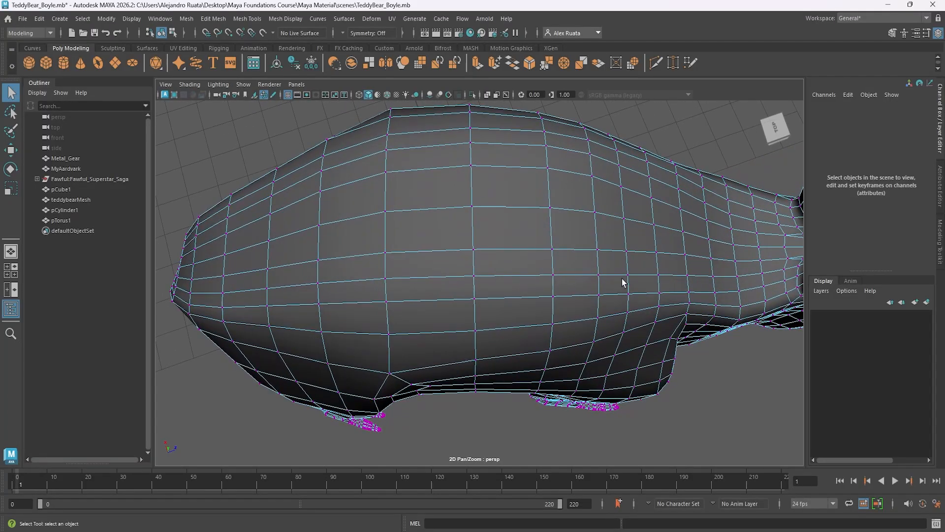
left_click_drag(457, 245, 466, 268, "alt")
mouse_move(466, 268)
middle_mouse_down("alt")
mouse_move(438, 278)
mouse_move(475, 274)
middle_mouse_up("alt")
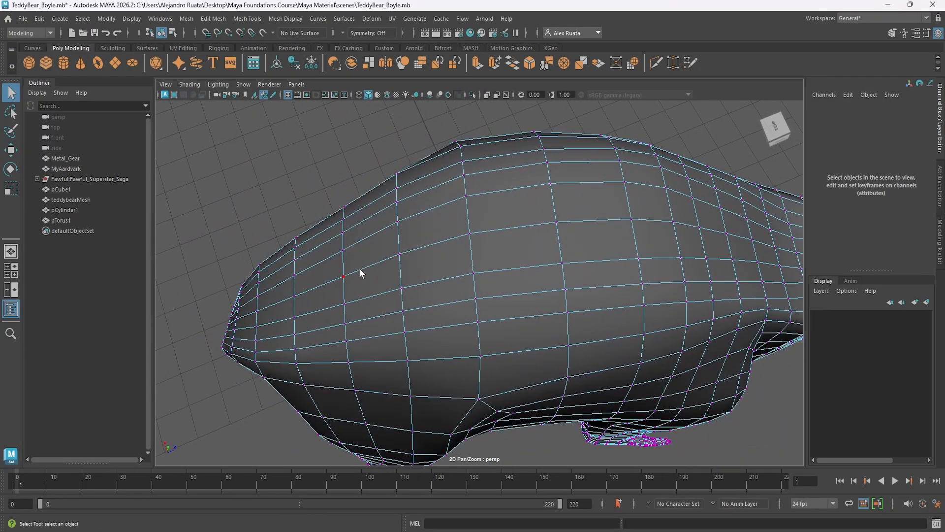
left_click(351, 277)
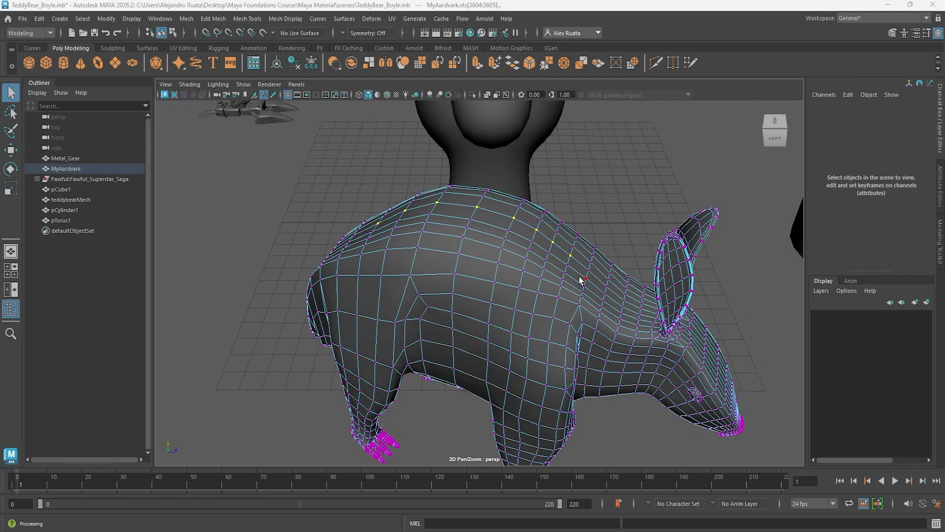
middle_click_drag(579, 280, 537, 244, "alt")
- Switch the aardvark to edge selection mode and select several individual edges on its back
right_click(515, 230)
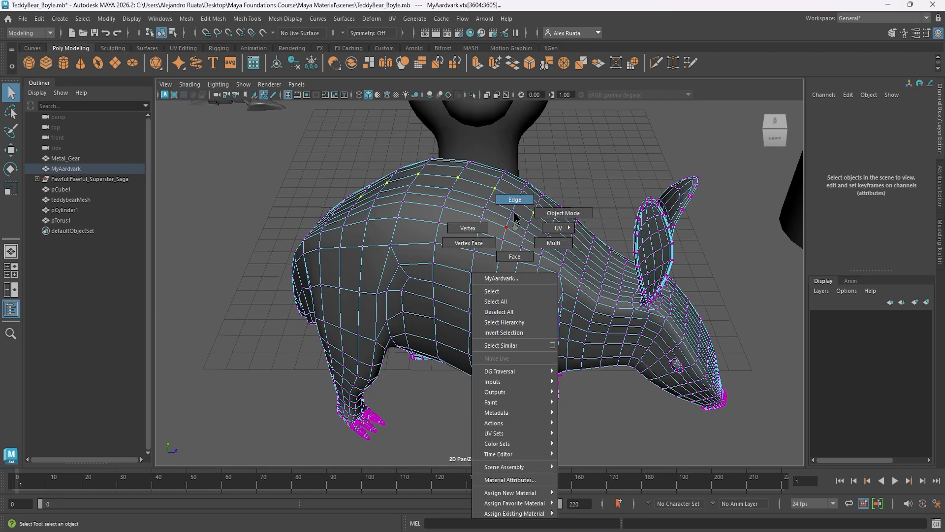
left_click(513, 212)
left_click_drag(513, 211, 537, 254, "alt")
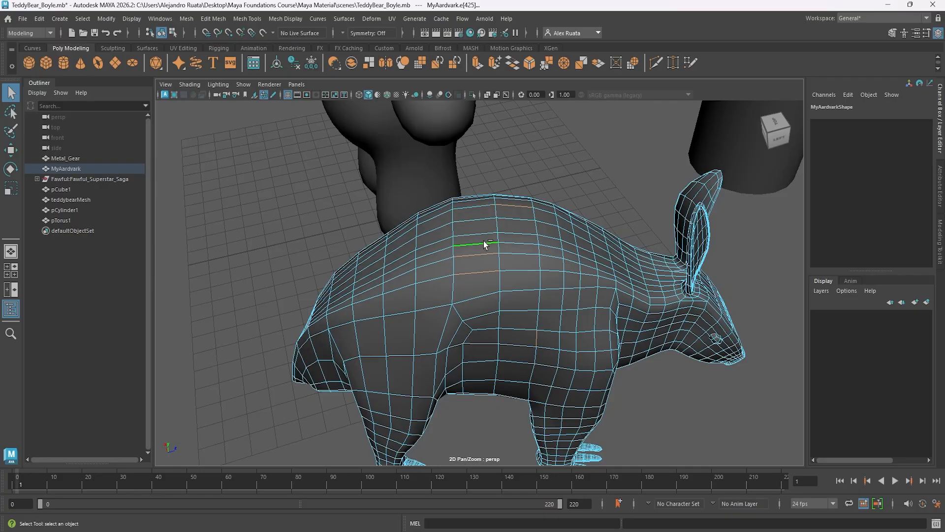
- Marquee-select the edges of the aardvark's upper body, and toggle the edge selection with a larger marquee around the torso
left_click_drag(425, 190, 576, 325)
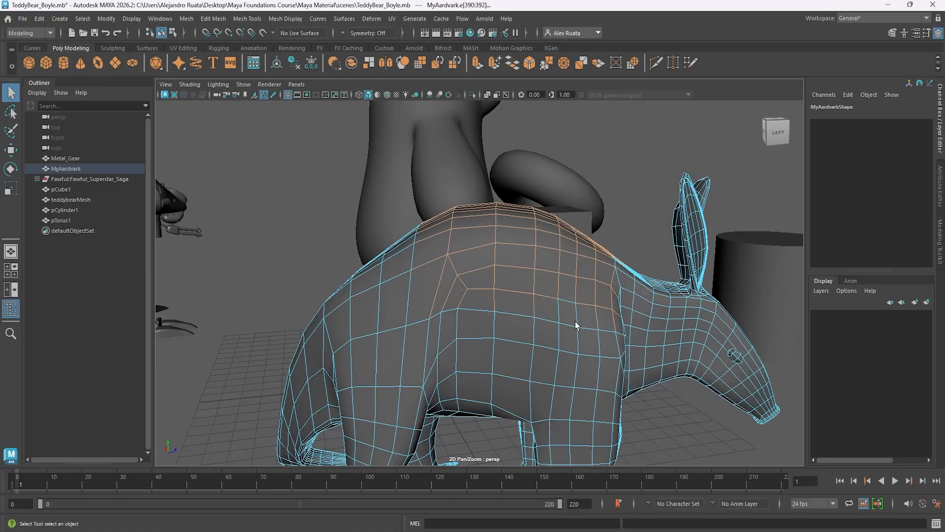
scroll(576, 325, "down", 3)
left_click_drag(376, 190, 651, 410, "shift")
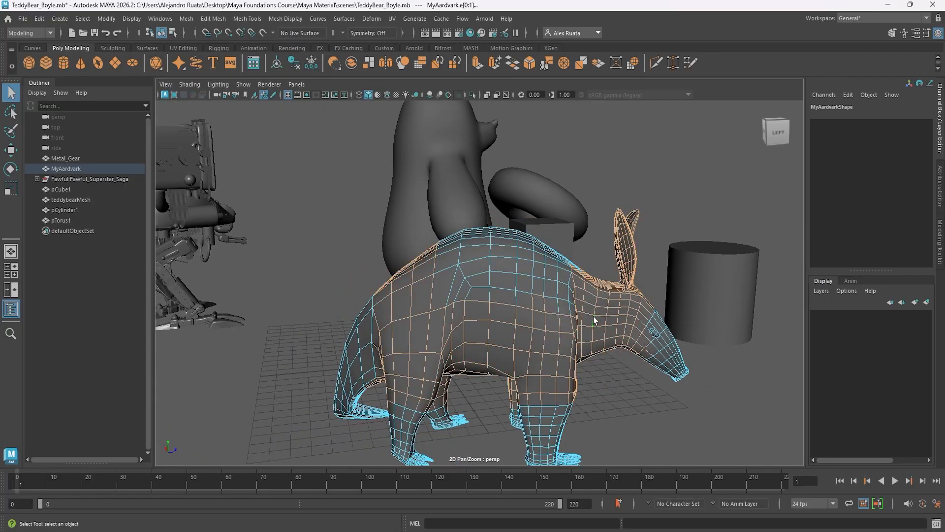
left_click_drag(594, 317, 566, 355, "alt")
- Select a line of edges along the aardvark's back, and select the lengthwise edge loops on both sides of the spine
scroll(566, 355, "up", 3)
left_click(388, 217)
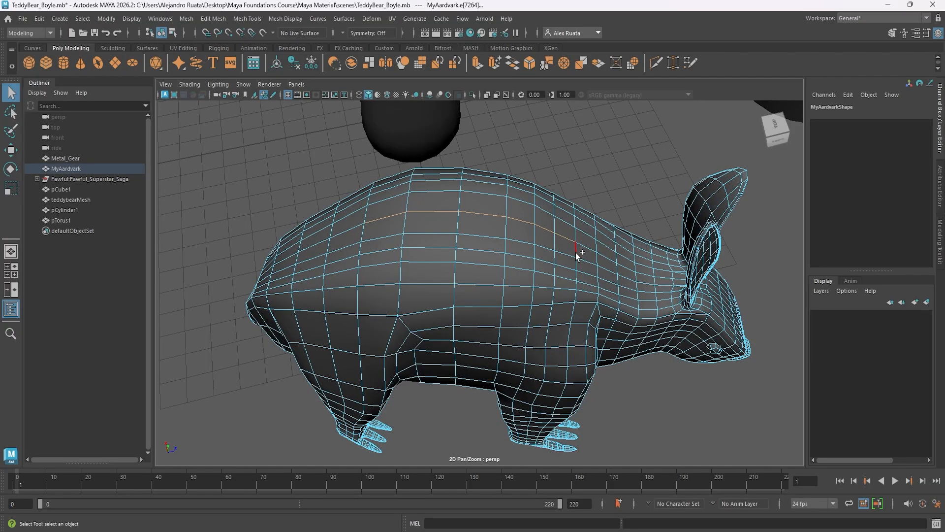
left_click_drag(555, 236, 632, 158, "alt")
left_click(489, 192)
right_click_drag(631, 157, 575, 223, "alt")
left_click_drag(575, 223, 524, 253, "alt")
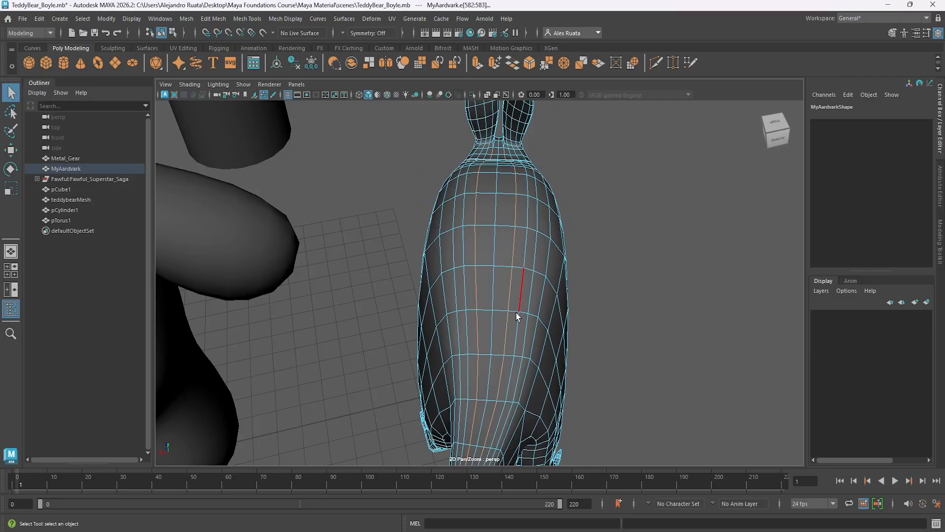
- Select the crosswise edge loops that run over the aardvark's back and down through its hind and front legs
left_click_drag(517, 315, 471, 252, "alt")
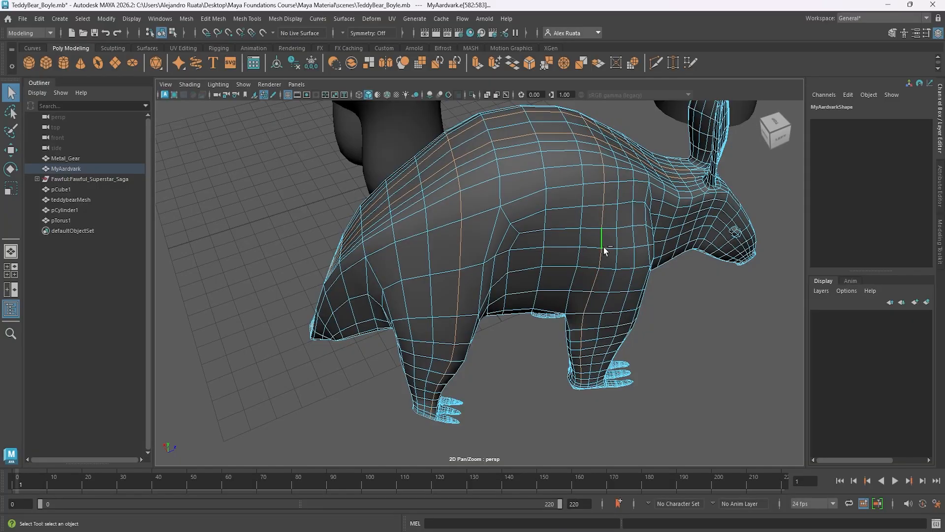
left_click_drag(604, 247, 538, 291, "alt")
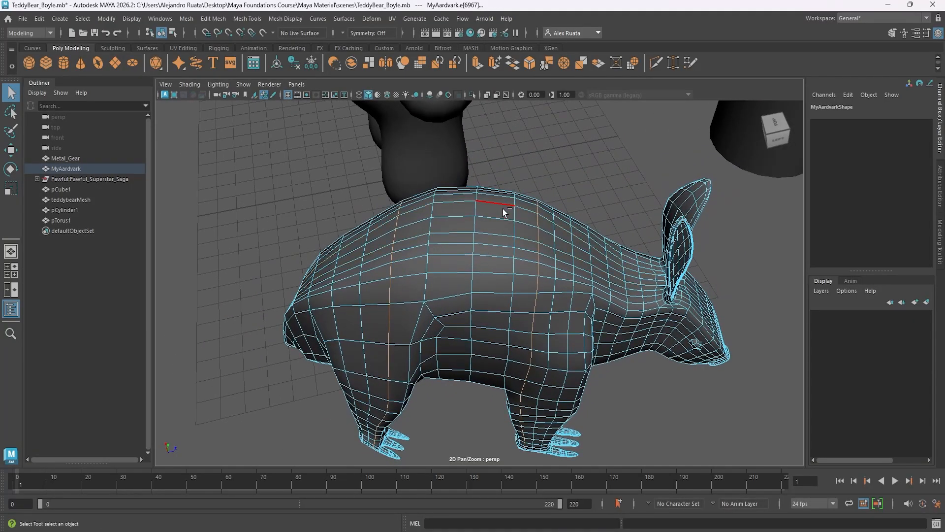
left_click_drag(507, 253, 461, 213, "alt")
- Switch the aardvark to face selection mode and select single faces on its back and flank one after another
right_click(461, 213)
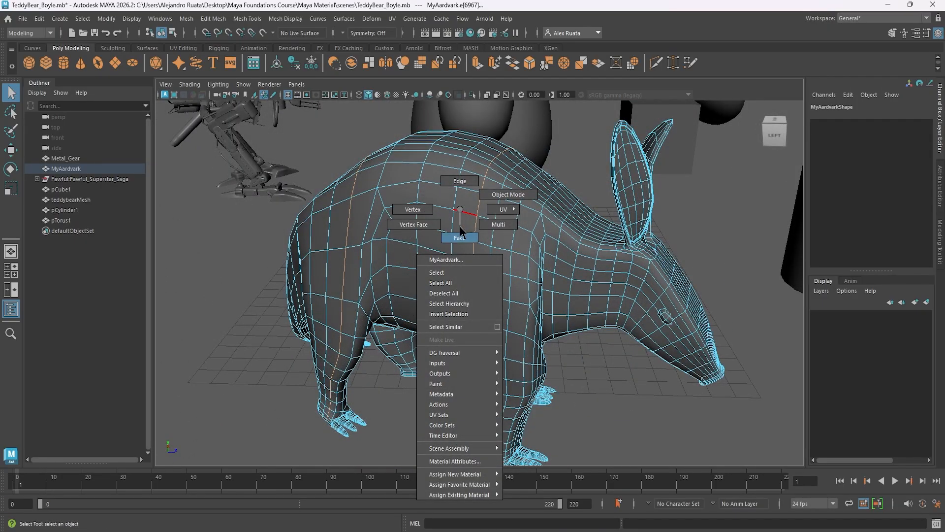
right_click_drag(461, 238, 461, 240)
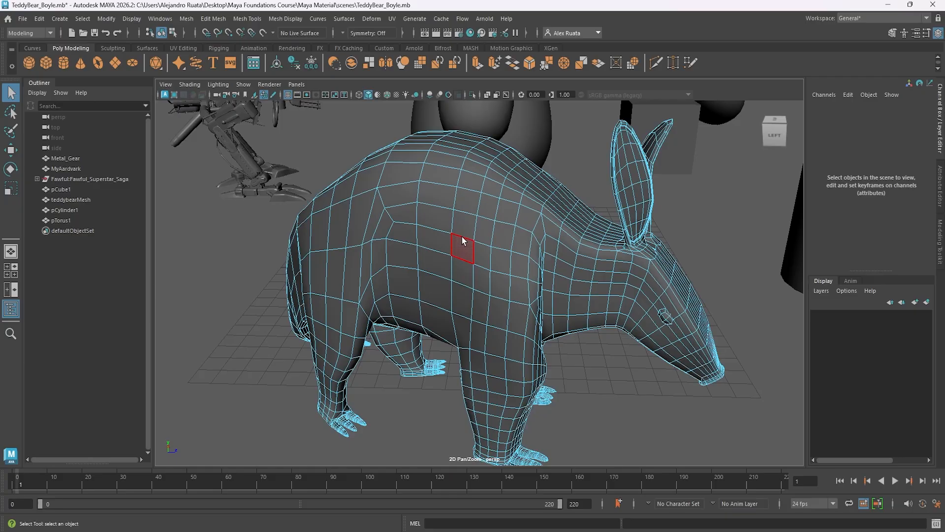
mouse_move(461, 240)
left_mouse_down("alt")
mouse_move(452, 262)
mouse_move(475, 272)
mouse_move(469, 257)
left_mouse_up("alt")
left_click(468, 236)
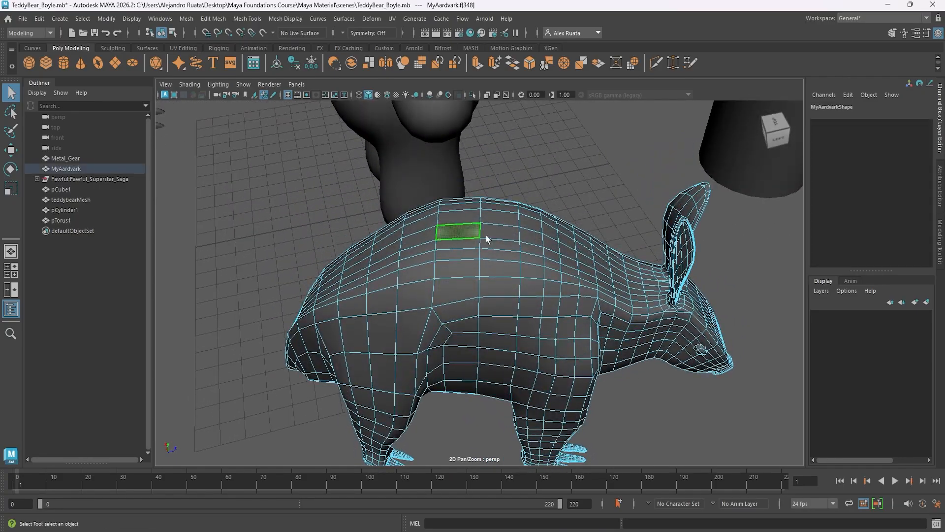
left_click(499, 232)
left_click(585, 258)
left_click(571, 309)
left_click(499, 306)
left_click(422, 253)
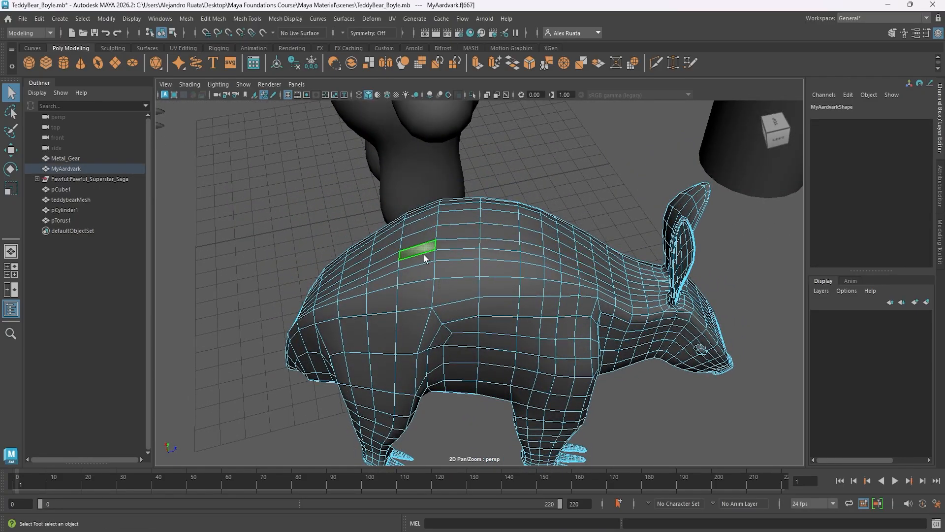
- Build a selection of scattered faces on the aardvark's flank by adding them individually, and remove the selected faces again
left_click(493, 312)
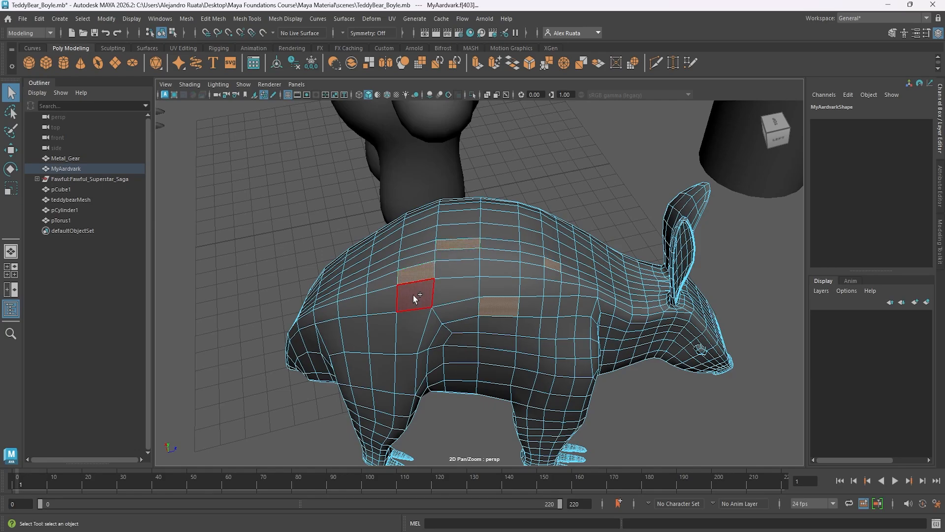
left_click(409, 335, "shift")
left_click(489, 339, "shift")
left_click(548, 344, "shift")
left_click(567, 308, "shift")
left_click(508, 287, "shift")
left_click(525, 239, "shift")
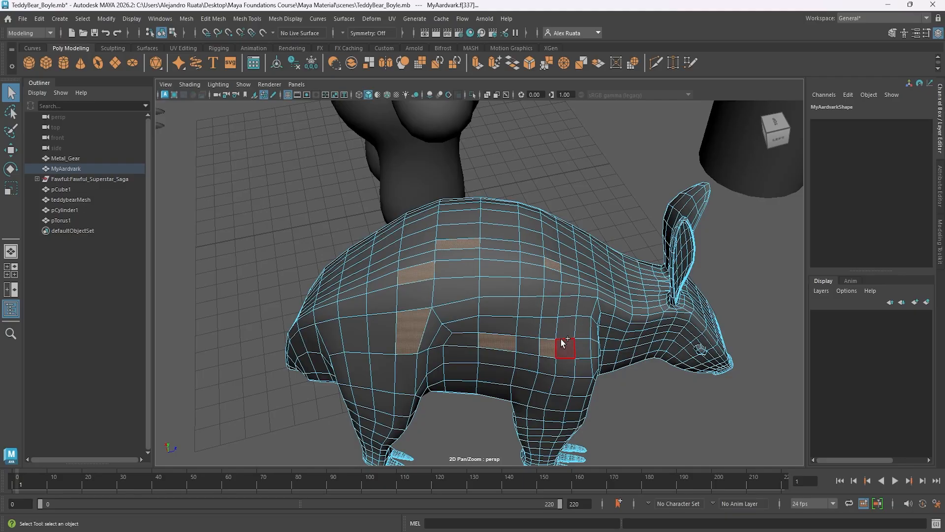
left_click(502, 342, "ctrl")
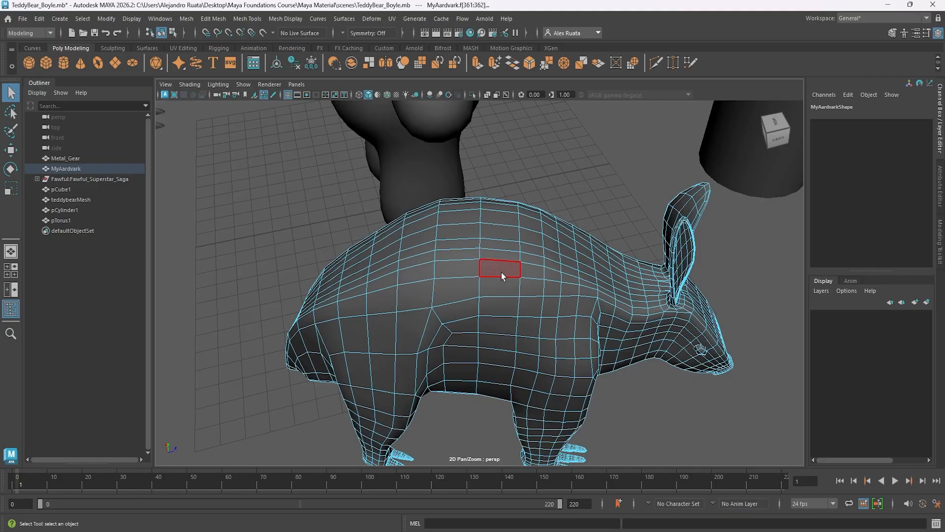
- Marquee-select the faces of the aardvark's upper body, and toggle the face selection with a larger marquee around the torso
left_click_drag(501, 276, 496, 245, "alt")
left_click_drag(391, 183, 565, 244)
middle_click_drag(539, 238, 554, 255, "alt")
scroll(555, 255, "down", 2)
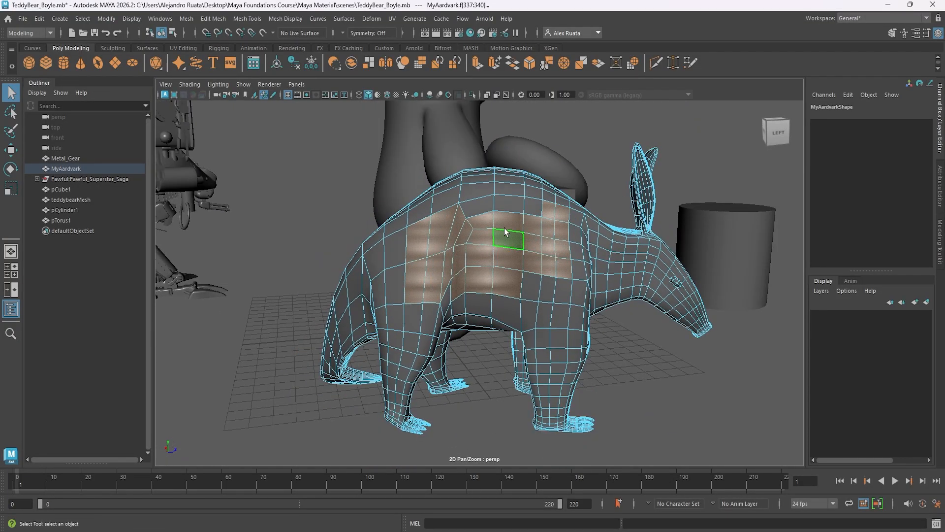
left_click_drag(329, 161, 246, 137, "shift")
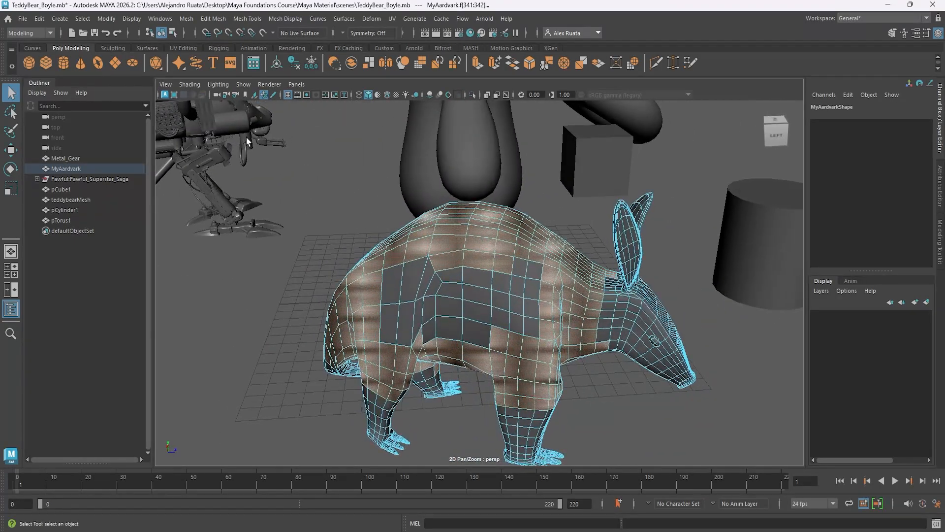
- Switch to the Lasso tool and select the faces around the aardvark's shoulder and front flank
left_click(11, 111)
middle_click_drag(424, 227, 400, 225, "alt")
left_click_drag(400, 225, 420, 212, "alt")
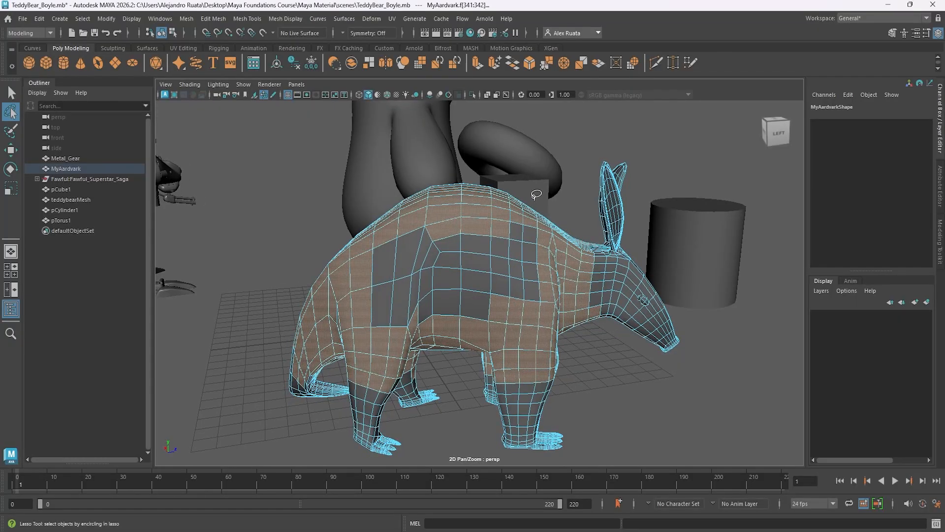
mouse_move(536, 201)
left_mouse_down()
mouse_move(459, 263)
mouse_move(570, 199)
mouse_move(472, 257)
mouse_move(353, 247)
mouse_move(546, 220)
mouse_move(539, 209)
mouse_move(514, 247)
left_mouse_up()
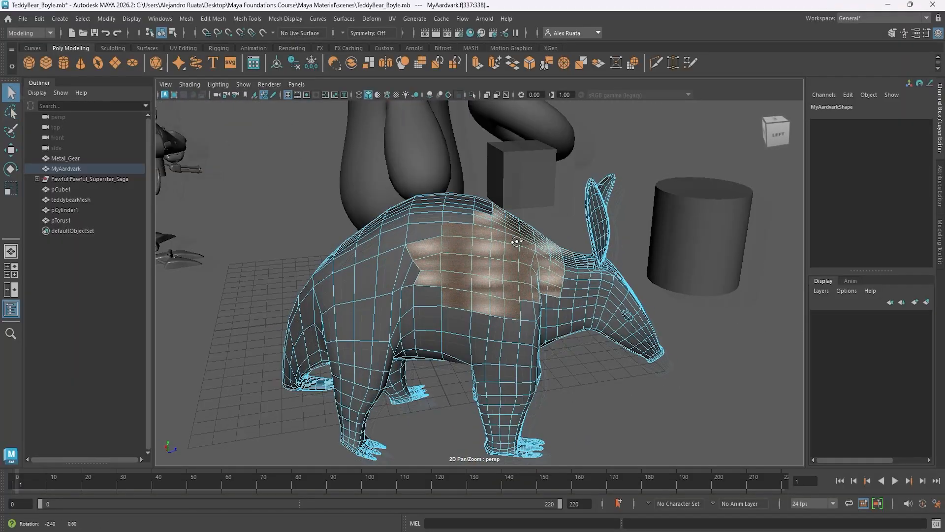
- Return to the Select tool and select a continuous strip of faces along the aardvark's back from the rump to the neck
key("q")
left_click_drag(396, 219, 369, 344, "alt")
right_click_drag(370, 345, 422, 327, "alt")
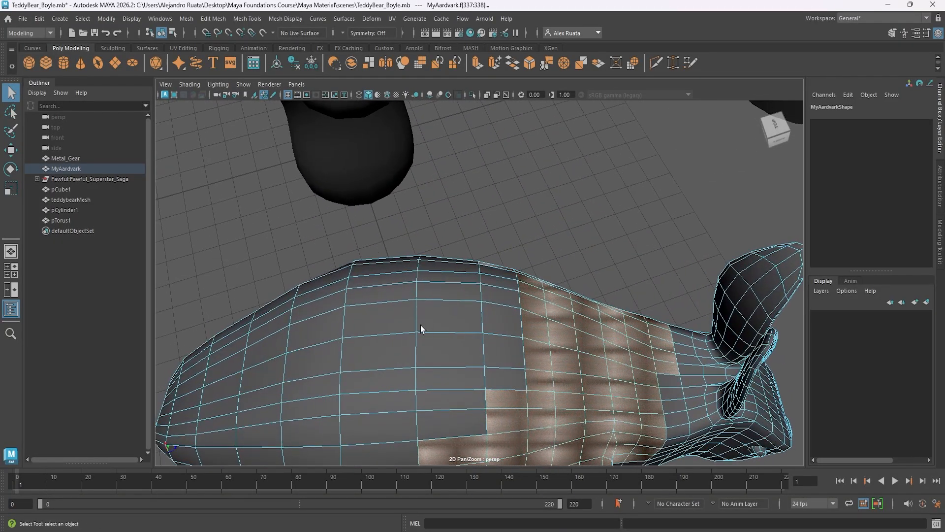
left_click(368, 326)
middle_click_drag(368, 326, 522, 330, "alt")
scroll(534, 319, "down", 3)
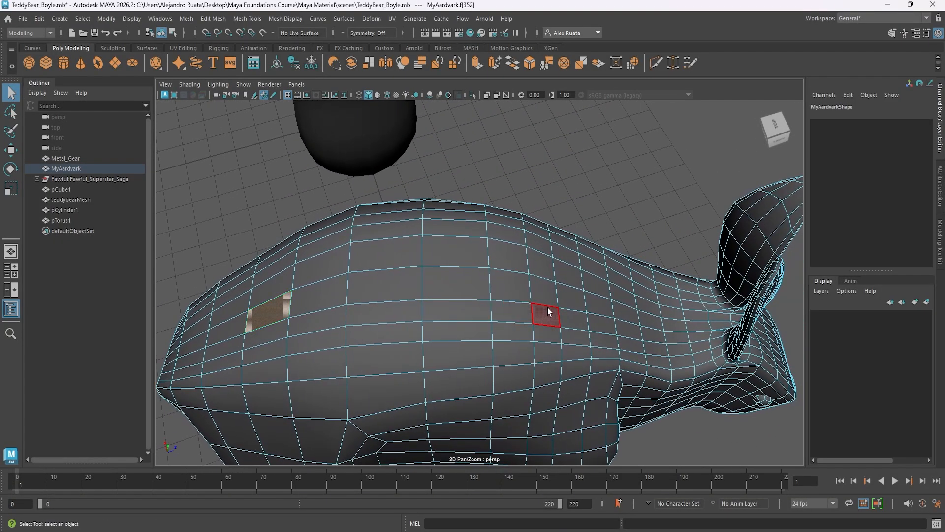
double_click(626, 312, "shift")
mouse_move(538, 306)
left_mouse_down("alt")
mouse_move(481, 291)
mouse_move(519, 306)
left_mouse_up("alt")
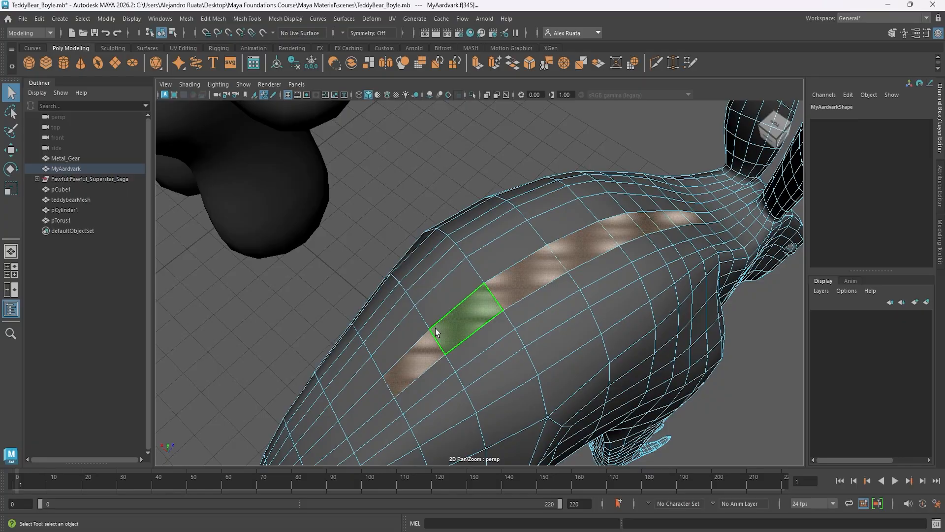
- Select all connected faces of the aardvark's body, and select the lengthwise edge loops along its back in edge mode
right_click_drag(433, 331, 581, 266, "alt")
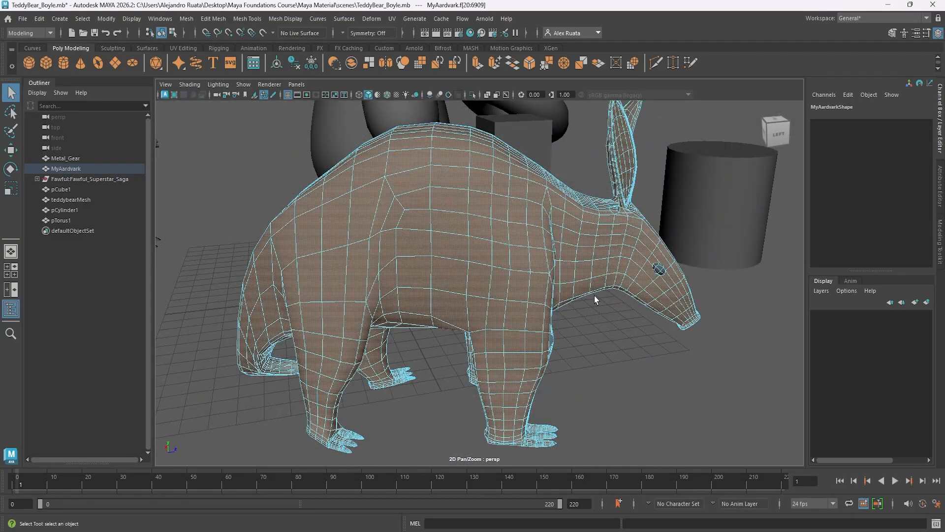
left_click_drag(595, 295, 484, 255, "alt")
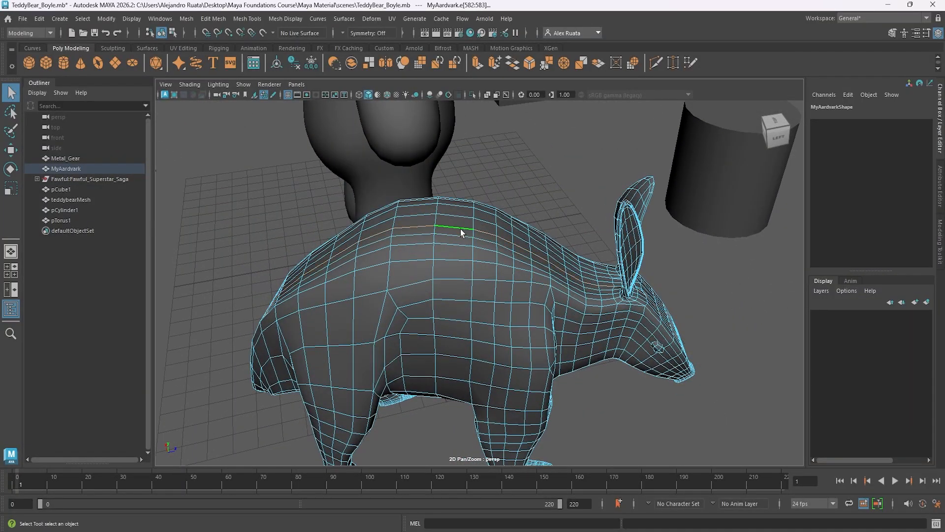
- Switch to vertex selection mode and select all connected vertices of the aardvark's body
right_click_drag(460, 217, 445, 237)
double_click(441, 228)
left_click_drag(441, 232, 465, 236, "alt")
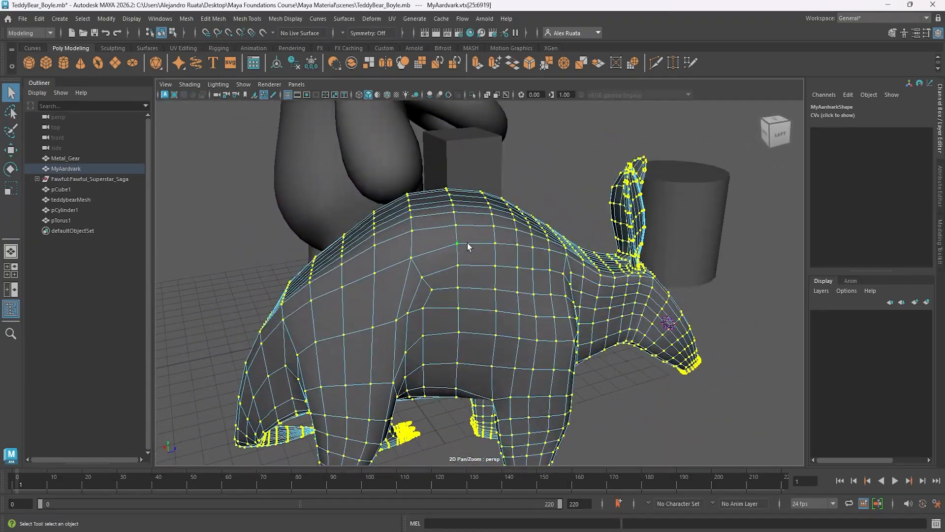
- Switch to face selection mode, select all connected faces of the aardvark's body, and clear the selection
right_click_drag(465, 237, 469, 244)
left_click(470, 230)
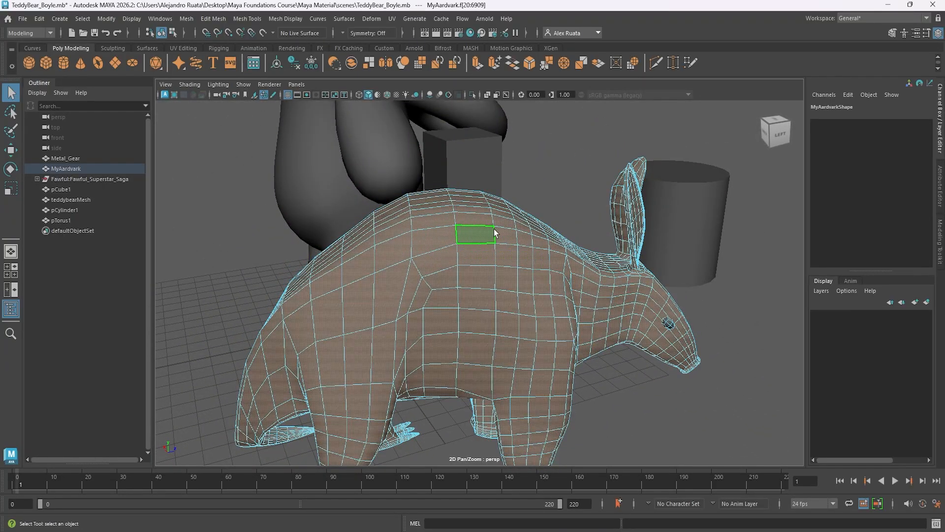
left_click(563, 200)
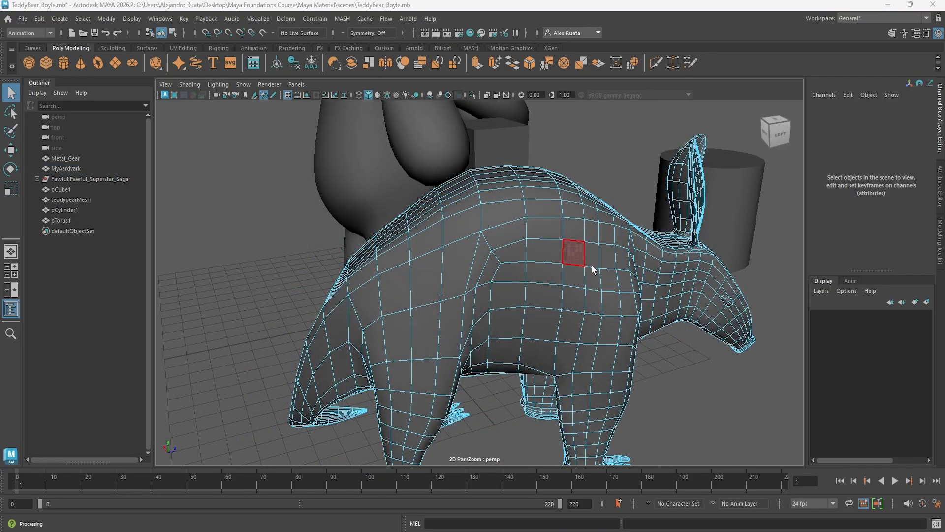
- Select a small block of neighbouring faces on the aardvark's upper hind leg
left_click_drag(592, 265, 541, 256, "alt")
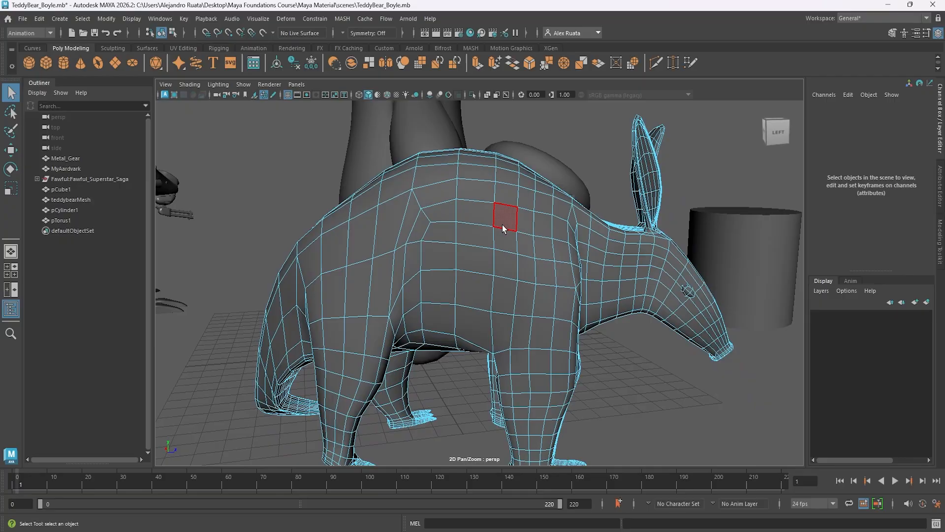
left_click_drag(502, 225, 483, 263, "alt")
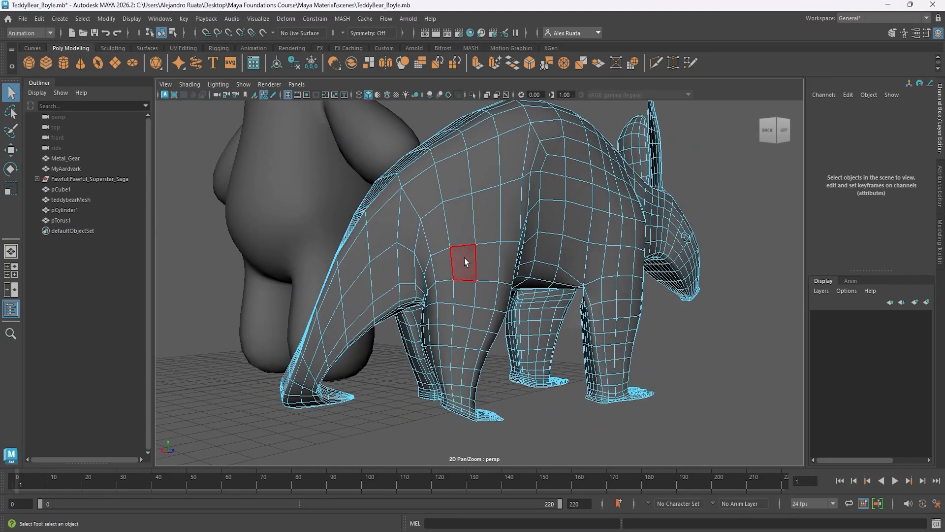
left_click(465, 258)
mouse_move(539, 271)
left_mouse_down("alt")
mouse_move(528, 264)
mouse_move(523, 279)
left_mouse_up("alt")
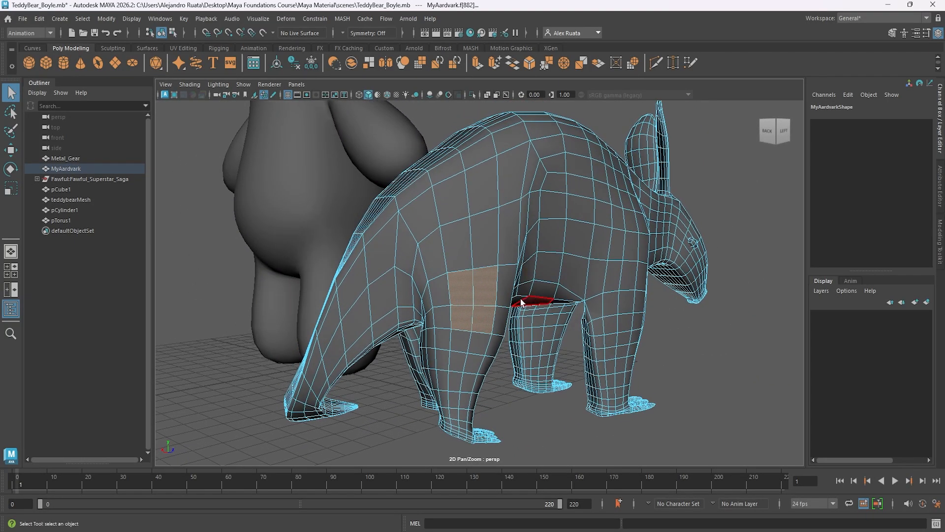
- Grow the face selection on the aardvark's upper hind leg twice
left_click(87, 22)
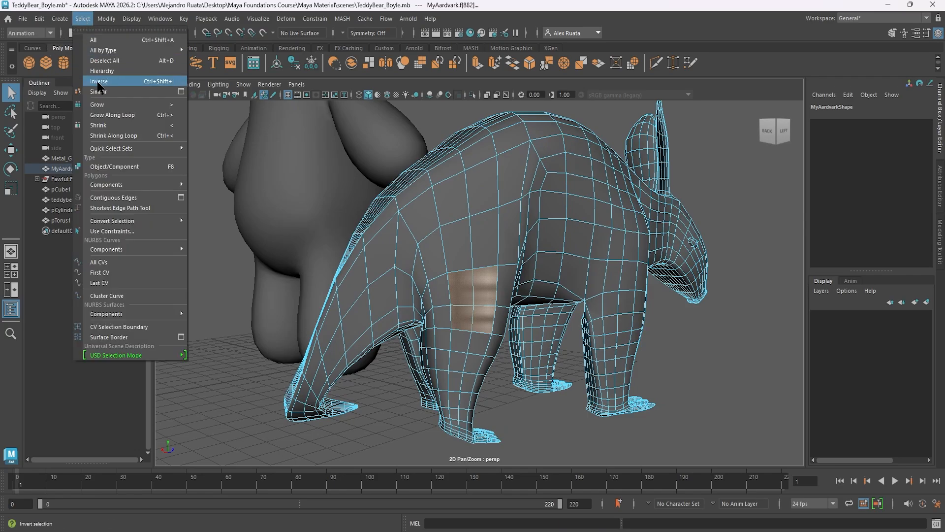
left_click(111, 105)
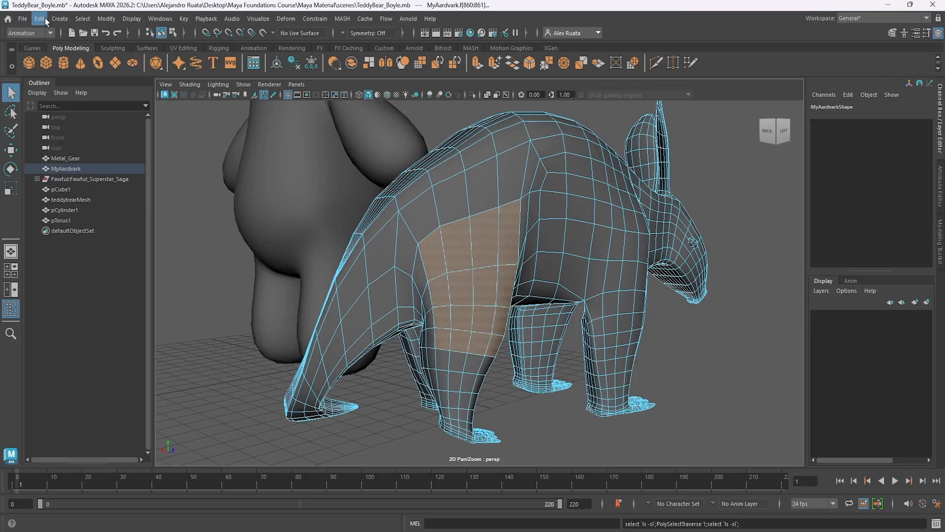
left_click(82, 19)
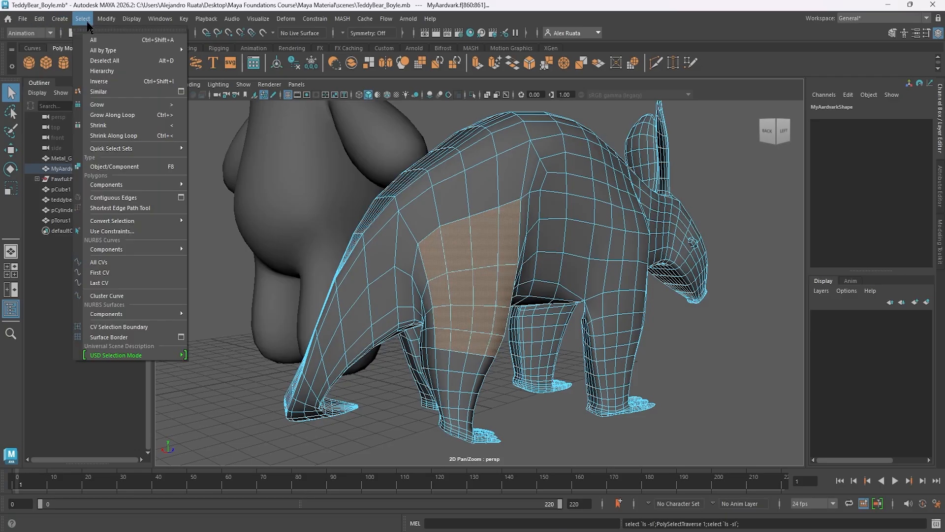
left_click(127, 105)
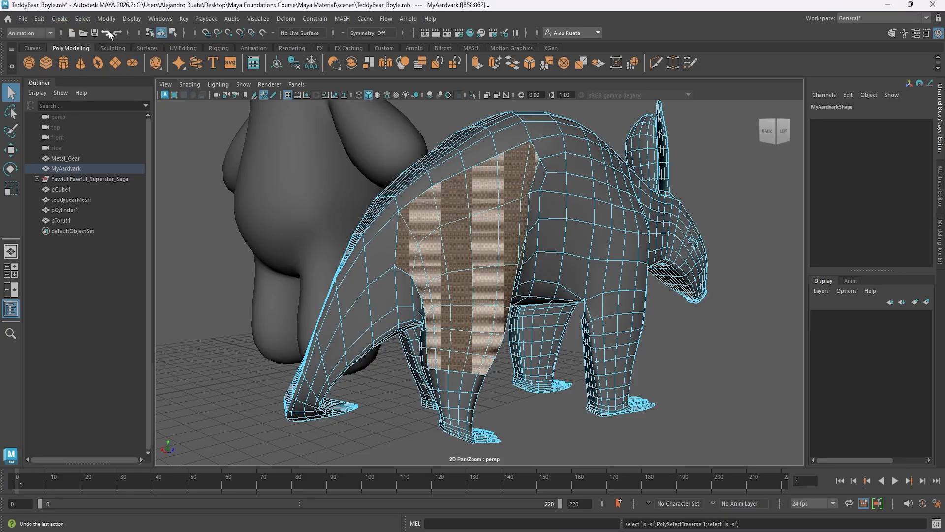
- Shrink the face selection on the aardvark's upper hind leg twice
left_click(83, 18)
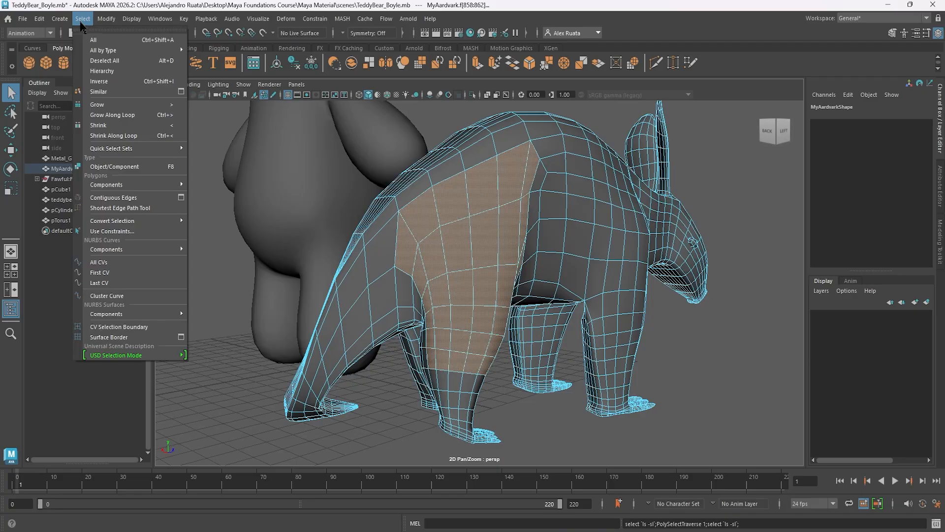
left_click(122, 126)
left_click(82, 18)
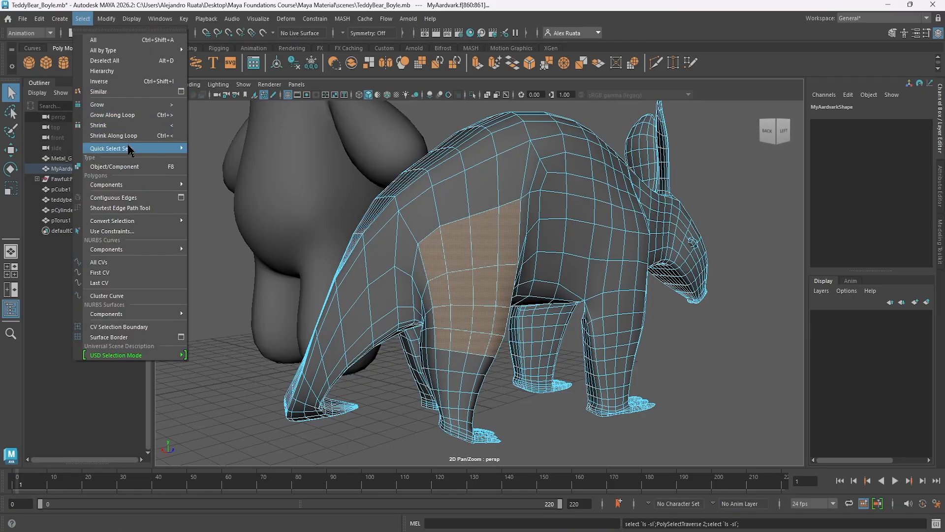
left_click(129, 124)
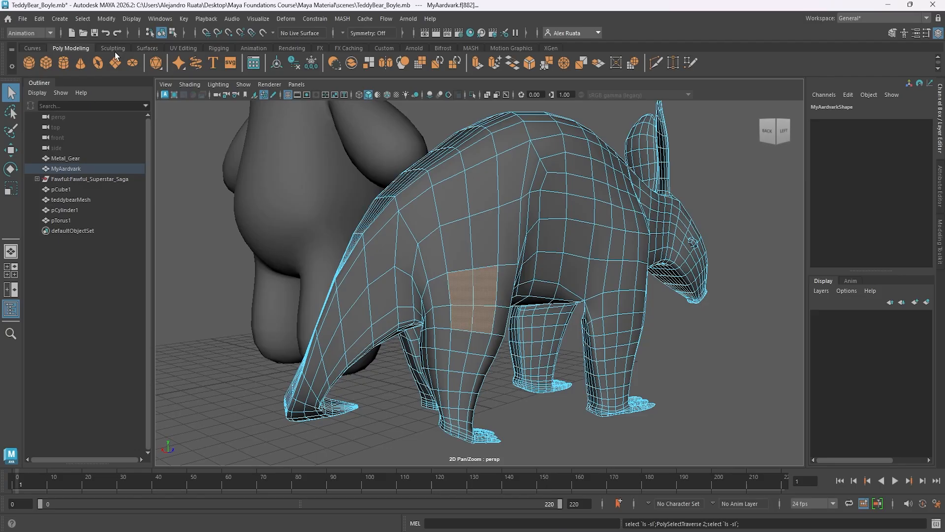
- Grow the hind leg face selection along its loops twice
left_click(90, 18)
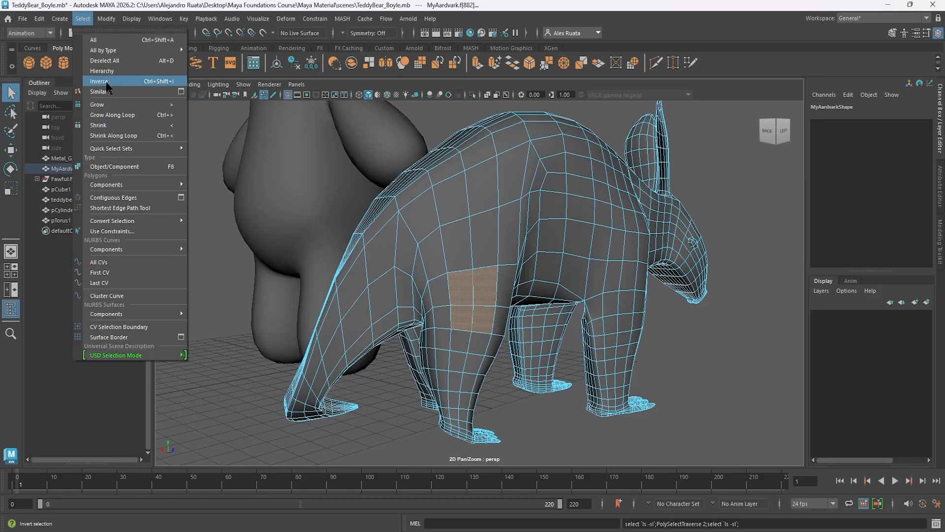
left_click(128, 114)
left_click_drag(451, 258, 490, 264, "alt")
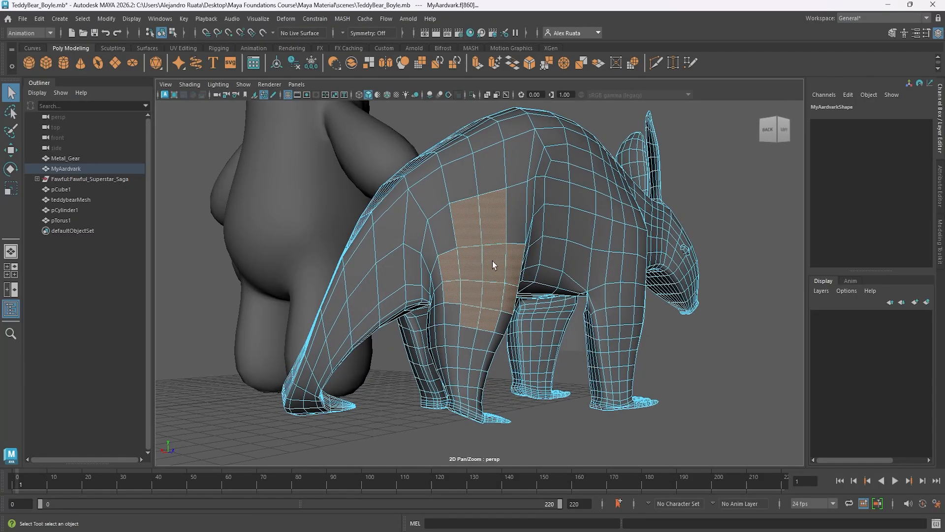
left_click(82, 19)
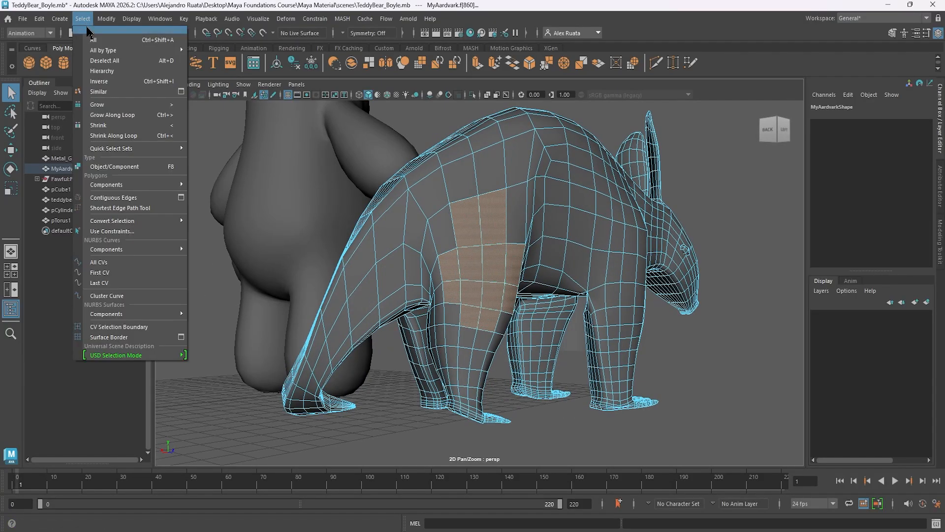
left_click(132, 114)
mouse_move(463, 217)
left_mouse_down("alt")
mouse_move(477, 211)
mouse_move(450, 218)
mouse_move(545, 228)
mouse_move(470, 228)
left_mouse_up("alt")
- Switch to edge selection mode, select a few neighbouring edges on the aardvark's upper flank, and grow the selection along the loop twice
right_click_drag(481, 183, 481, 151)
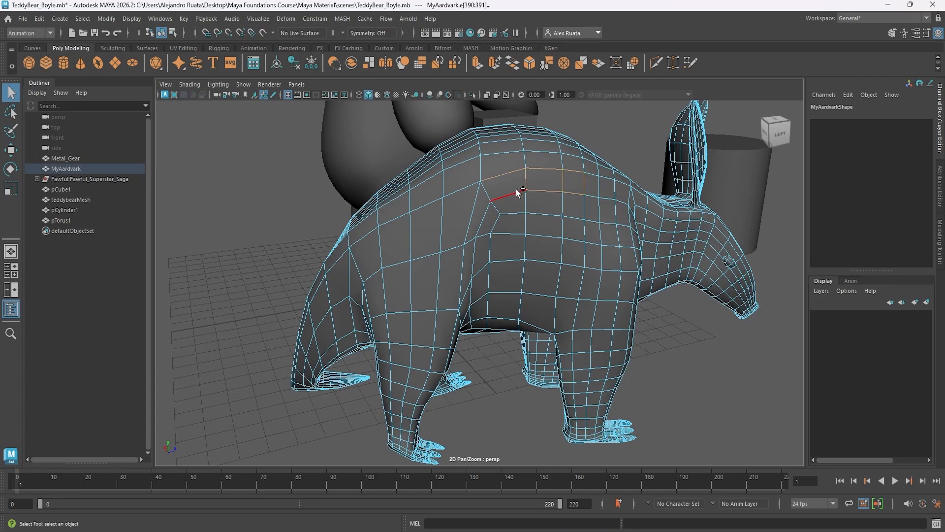
left_click(85, 23)
left_click(119, 112)
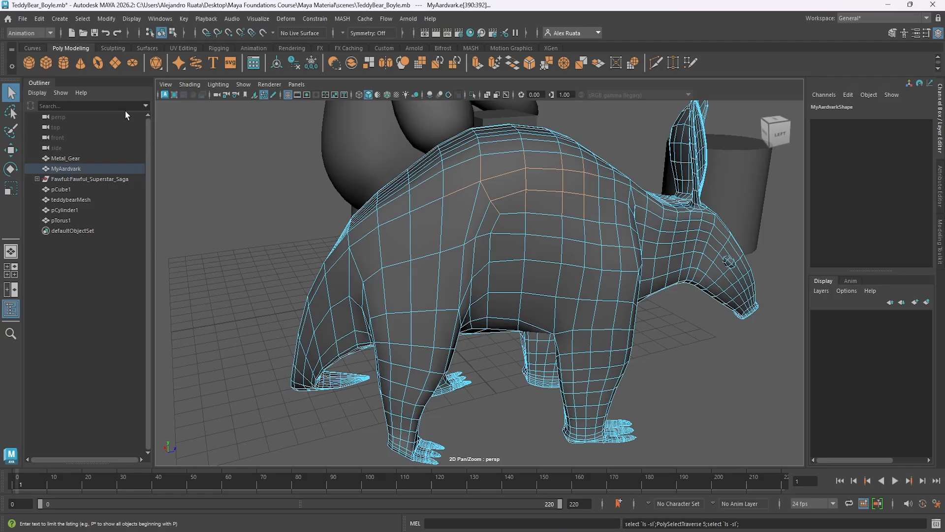
left_click_drag(483, 185, 422, 205, "alt")
left_click(68, 24)
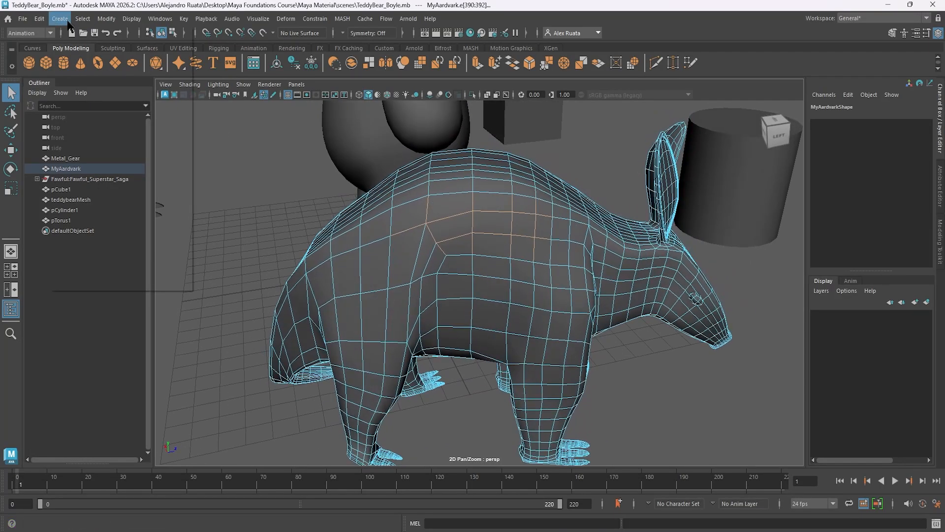
mouse_move(89, 24)
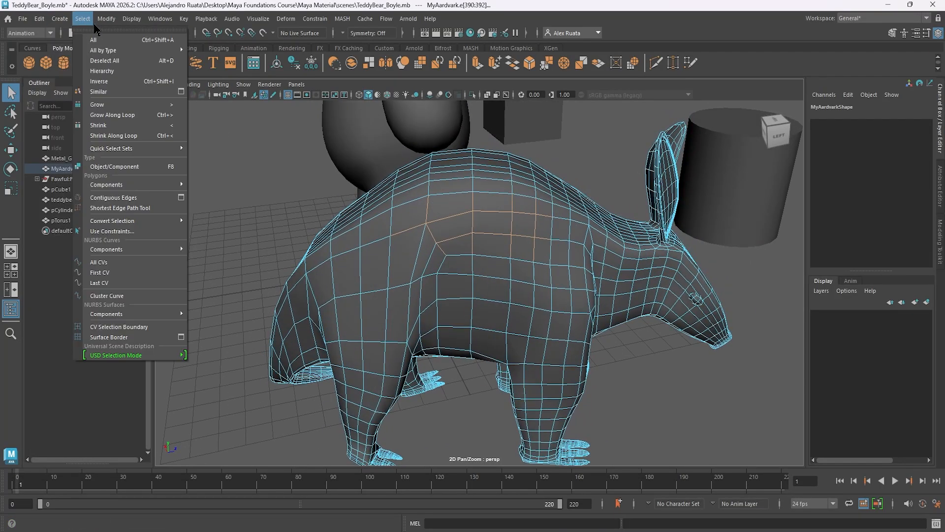
left_click(114, 111)
left_click_drag(451, 242, 454, 254, "alt")
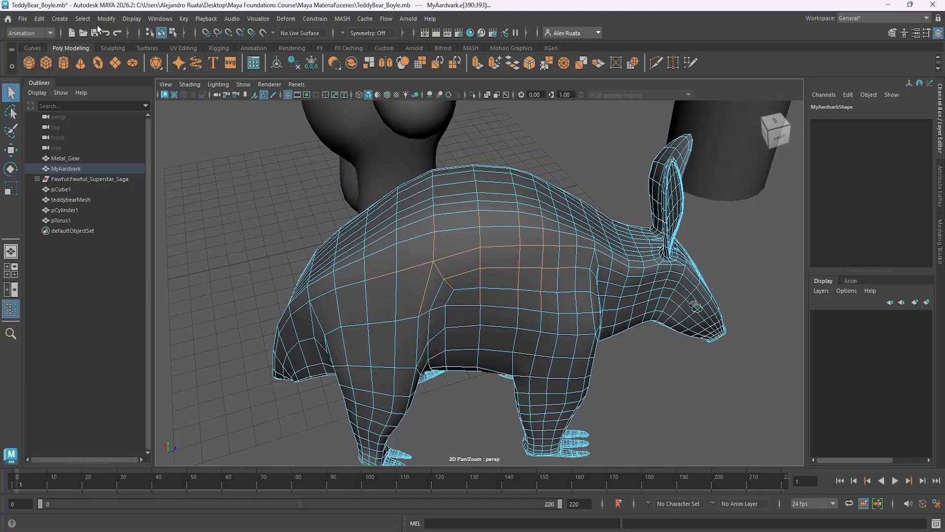
- Shrink the edge selection on the aardvark's upper flank along the loop
left_click(82, 18)
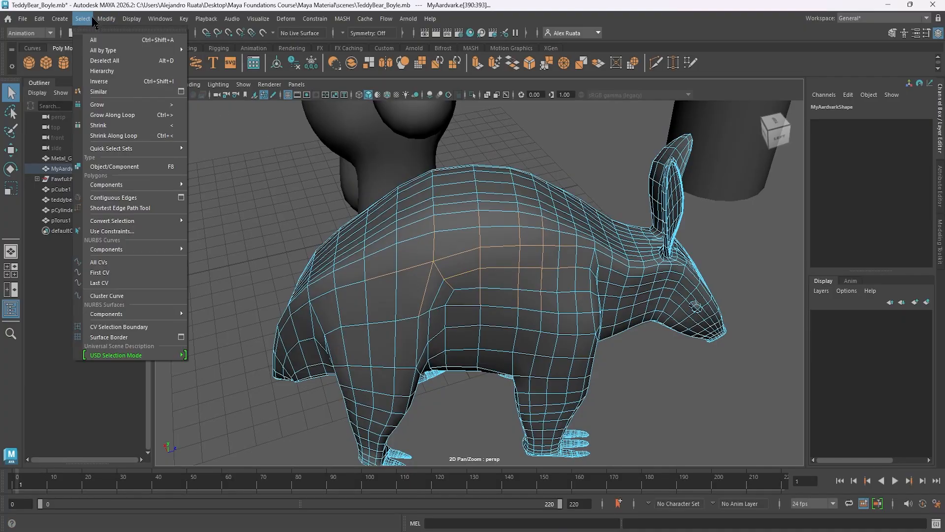
left_click(126, 132)
left_click_drag(460, 256, 259, 167, "alt")
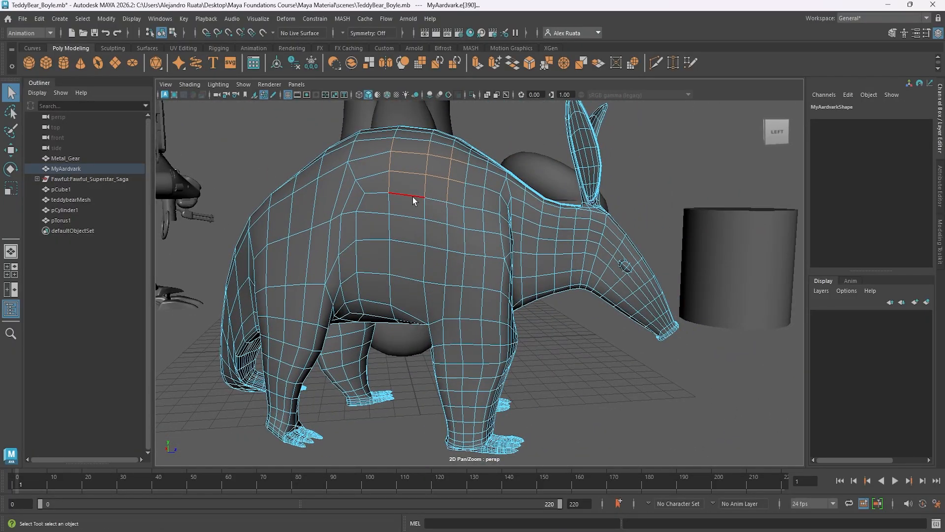
- Switch to face selection mode, marquee-select a block of faces on the aardvark's flank, and check the selection on the opposite side
right_click_drag(413, 197, 418, 217)
left_click_drag(410, 213, 421, 230, "alt")
left_click(574, 337)
left_click_drag(383, 199, 495, 258)
middle_click_drag(480, 232, 540, 239, "alt")
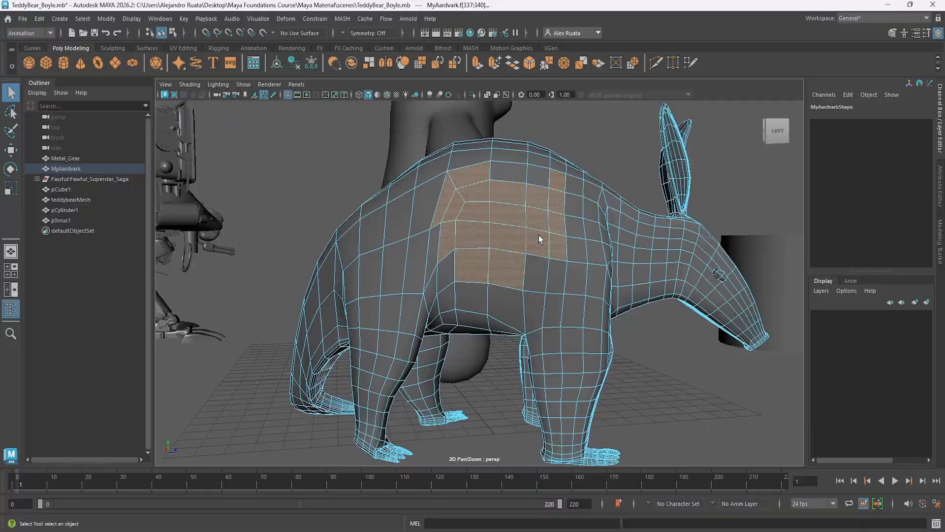
left_click_drag(591, 271, 398, 267, "alt")
right_click_drag(428, 268, 501, 263, "alt")
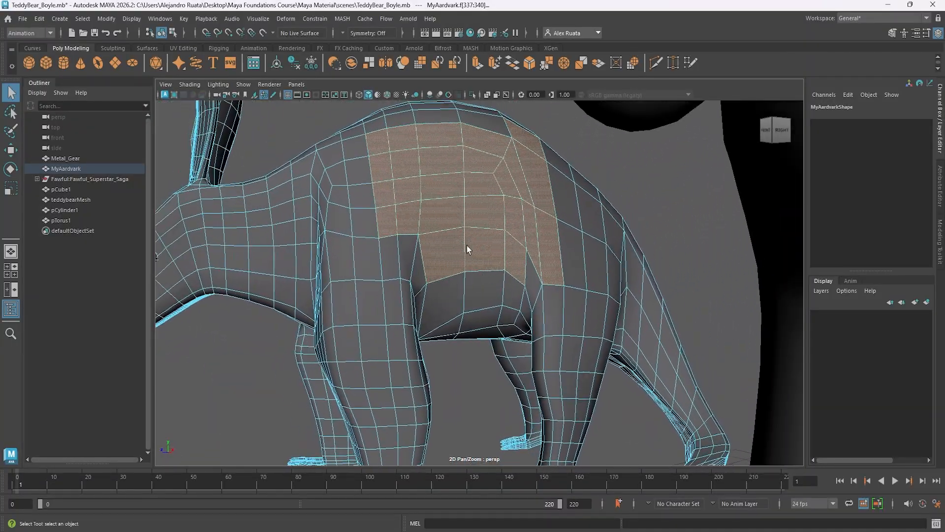
middle_click_drag(467, 245, 479, 280, "alt")
left_click_drag(478, 284, 545, 323, "alt")
- Add the missing faces around the border of the flank selection to even out the block
left_click_drag(575, 119, 546, 168)
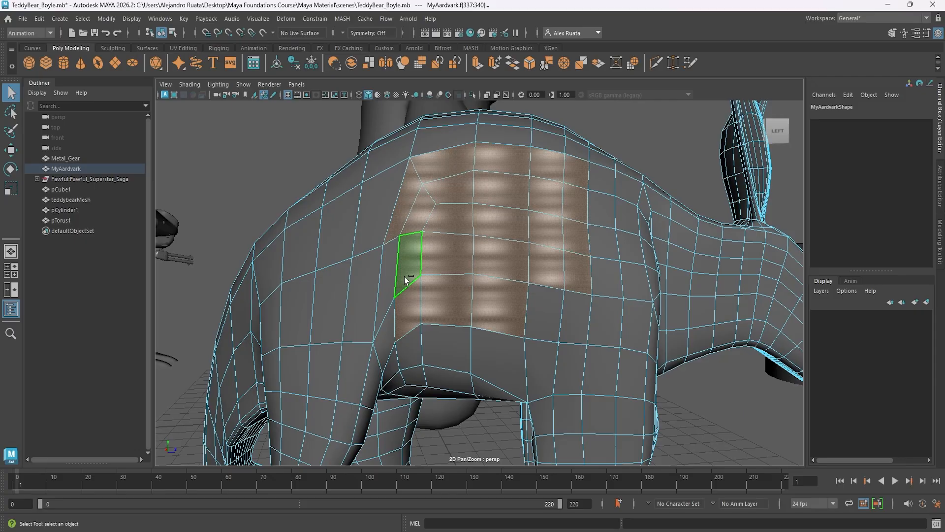
left_click(388, 267, "shift")
left_click(388, 331, "shift")
left_click(530, 304, "shift")
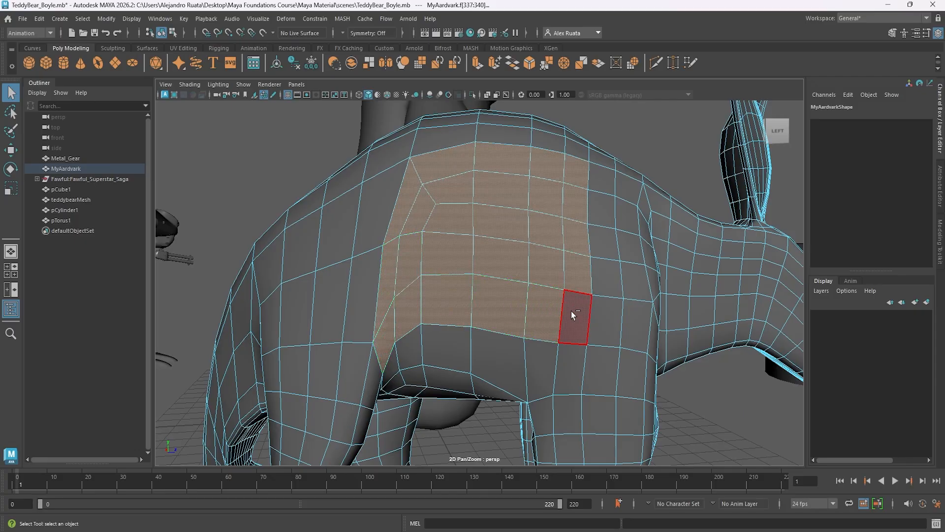
left_click(572, 312, "shift")
mouse_move(491, 251)
left_mouse_down("alt")
mouse_move(498, 285)
mouse_move(489, 255)
left_mouse_up("alt")
- Switch to vertex selection mode and select a small block of neighbouring vertices on the aardvark's upper flank
right_click_drag(487, 210, 464, 212)
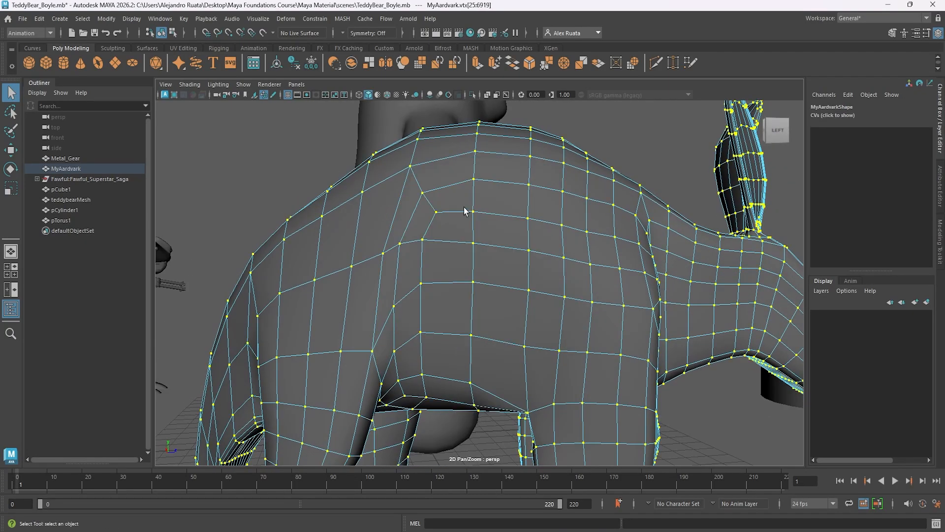
left_click(470, 167)
left_click(497, 197, "shift")
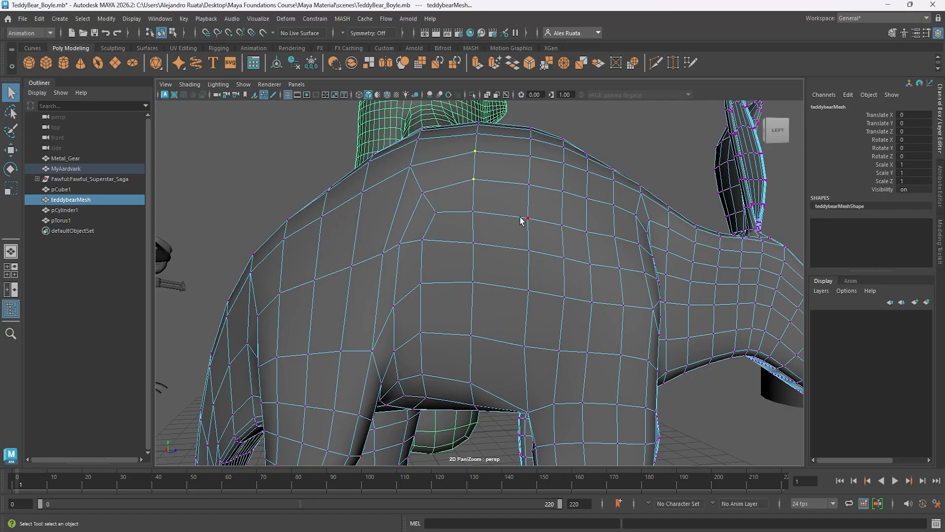
left_click(492, 172)
left_click(480, 166)
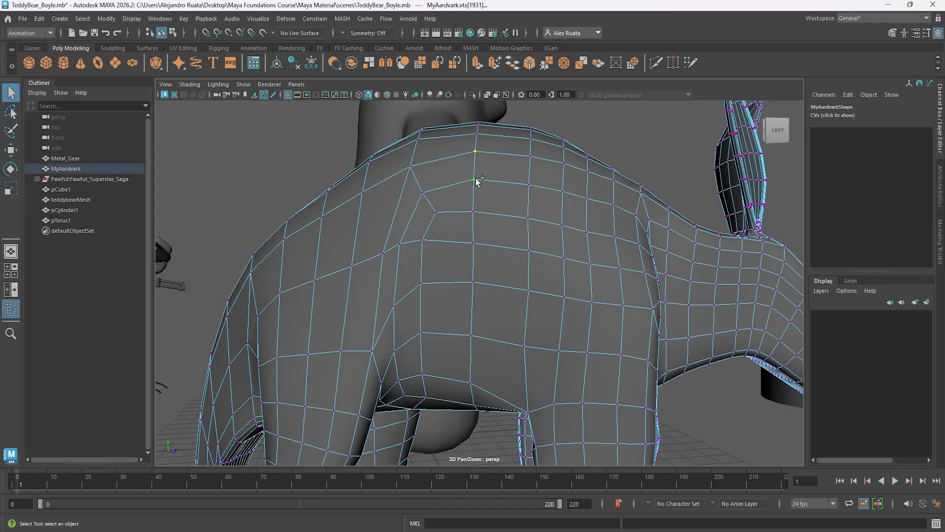
left_click(474, 212, "shift")
- Grow the flank vertex selection once, and grow it once more along the loop
left_click(83, 18)
left_click(103, 105)
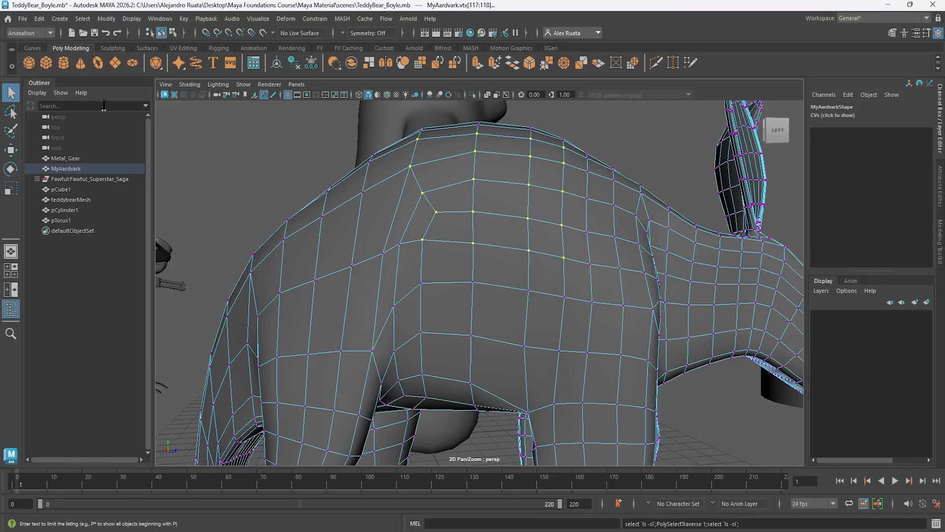
left_click_drag(479, 156, 470, 192, "alt")
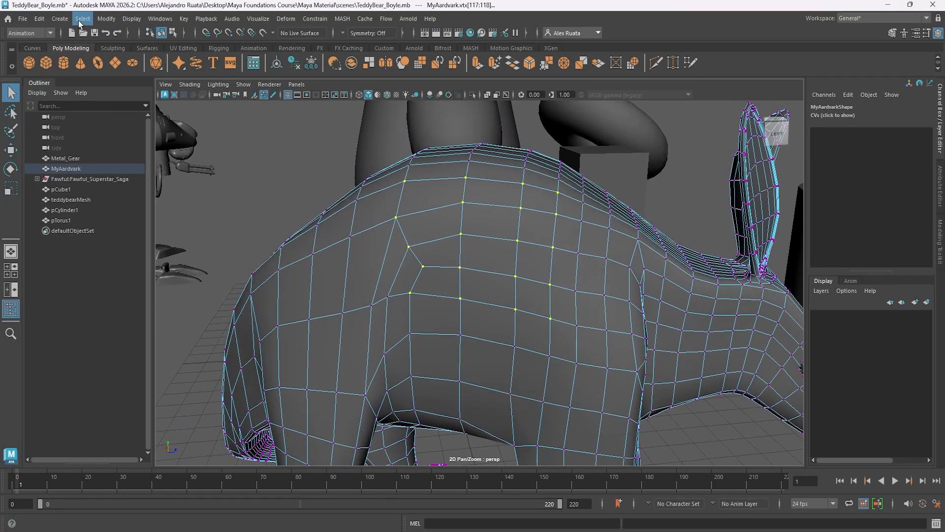
left_click(82, 19)
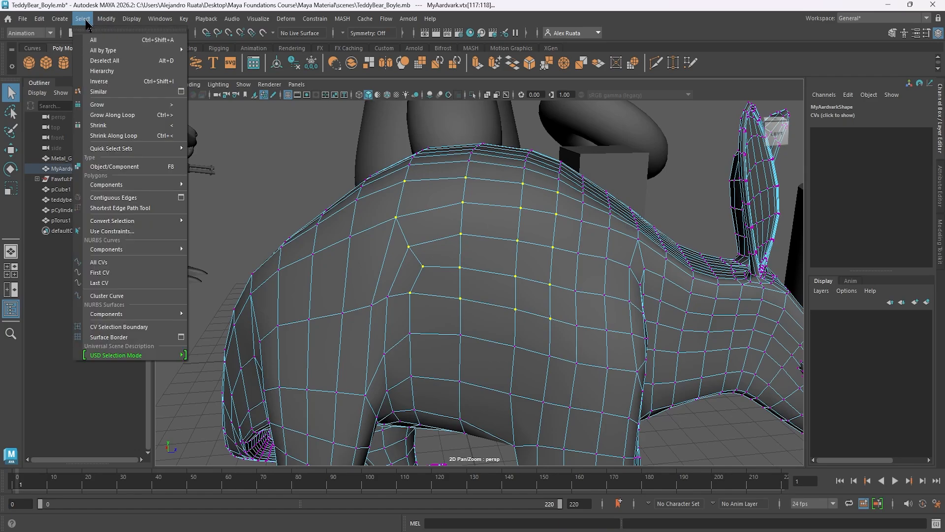
left_click(121, 115)
- Shrink the flank vertex selection repeatedly until a single vertex is left
left_click(83, 18)
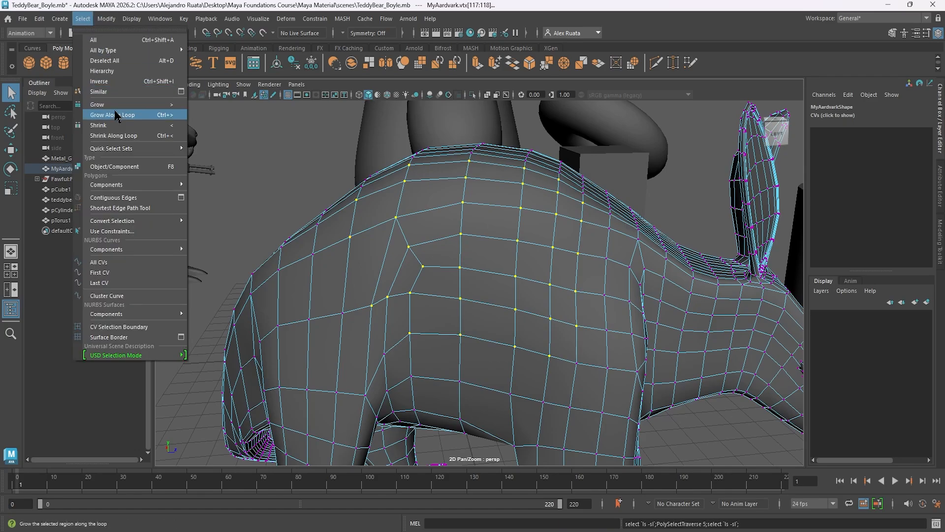
left_click(107, 125)
left_click(82, 18)
left_click(116, 125)
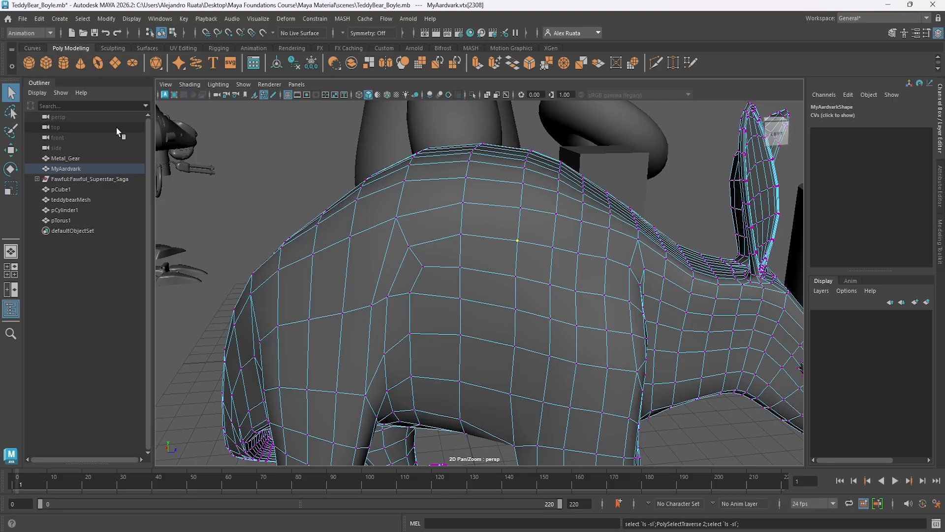
mouse_move(490, 216)
left_mouse_down("alt")
mouse_move(477, 219)
mouse_move(493, 216)
left_mouse_up("alt")
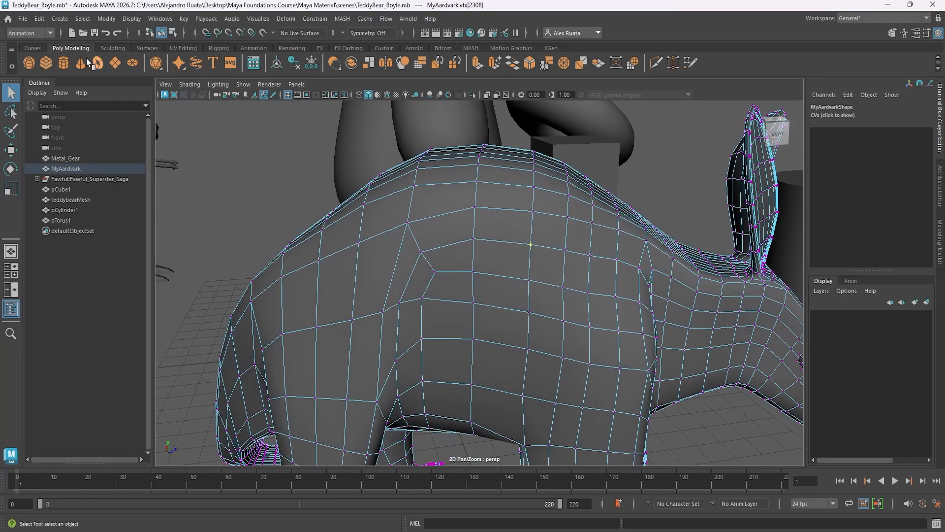
- Clear the selection, select a two-by-three block of vertices on the aardvark's flank, and grow the selection once
left_click(83, 19)
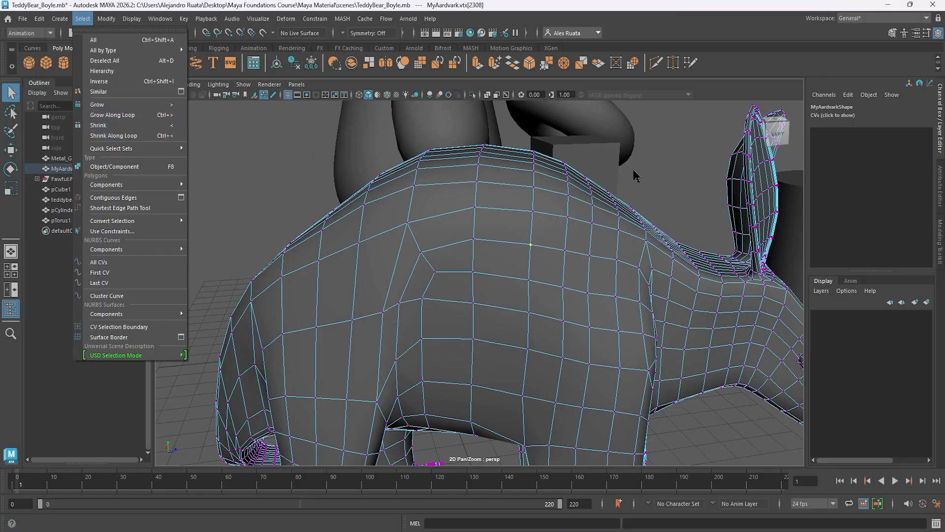
left_click(673, 156)
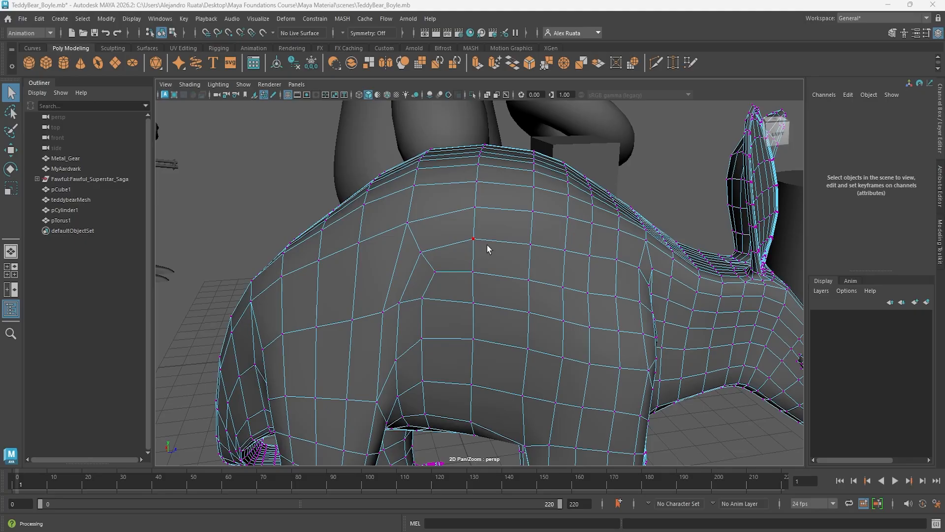
left_click(533, 223)
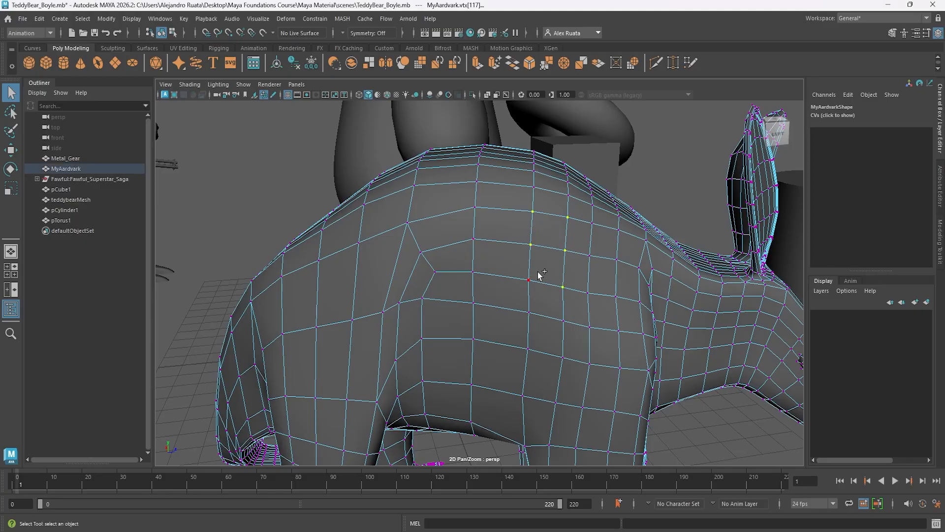
left_click(83, 18)
left_click(108, 102)
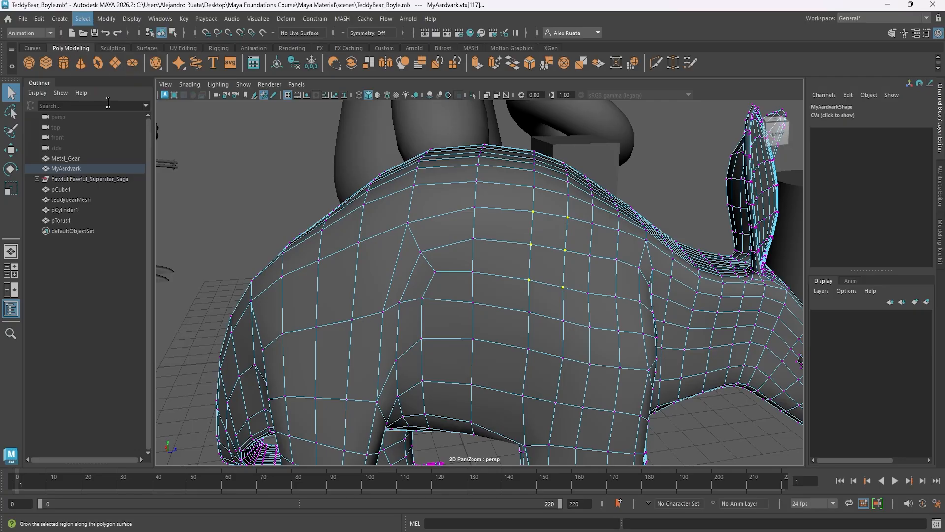
left_click_drag(501, 298, 451, 299, "alt")
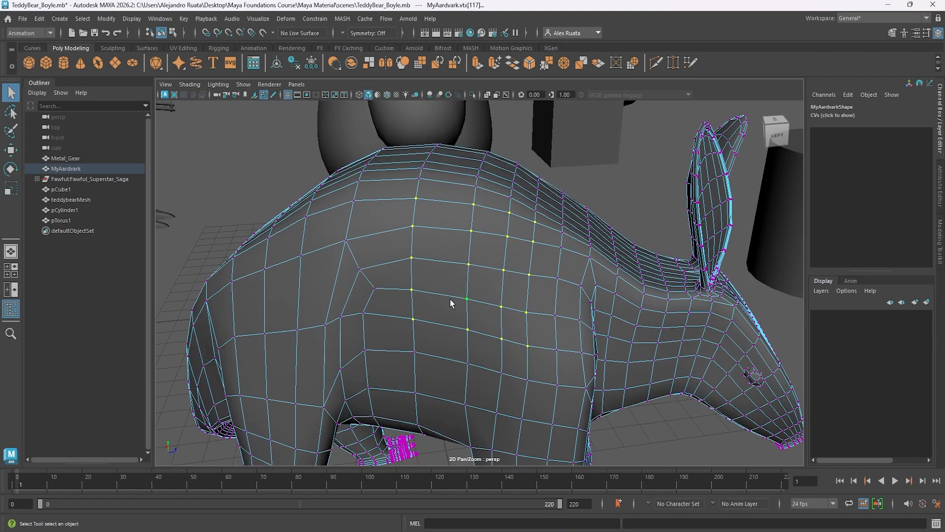
- Grow the flank vertex selection repeatedly until it covers the aardvark's body up to the neck
left_click(82, 18)
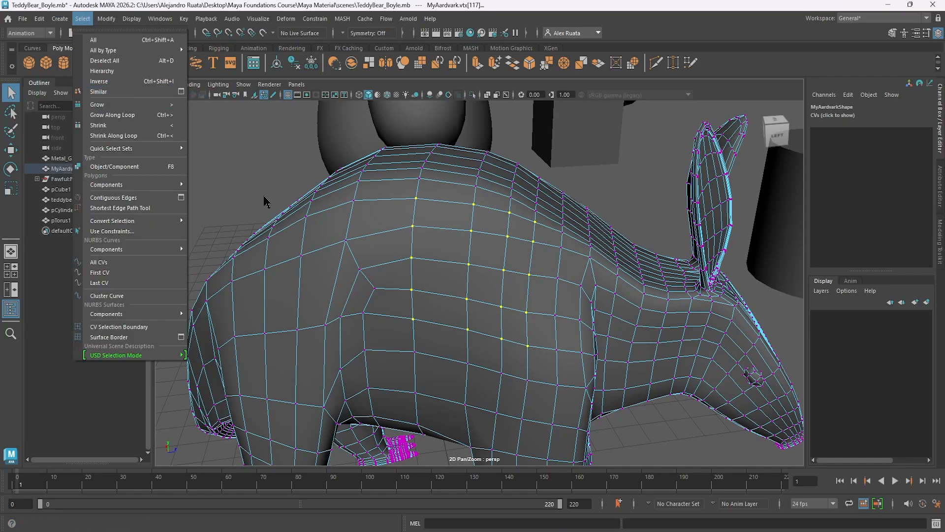
left_click(118, 104)
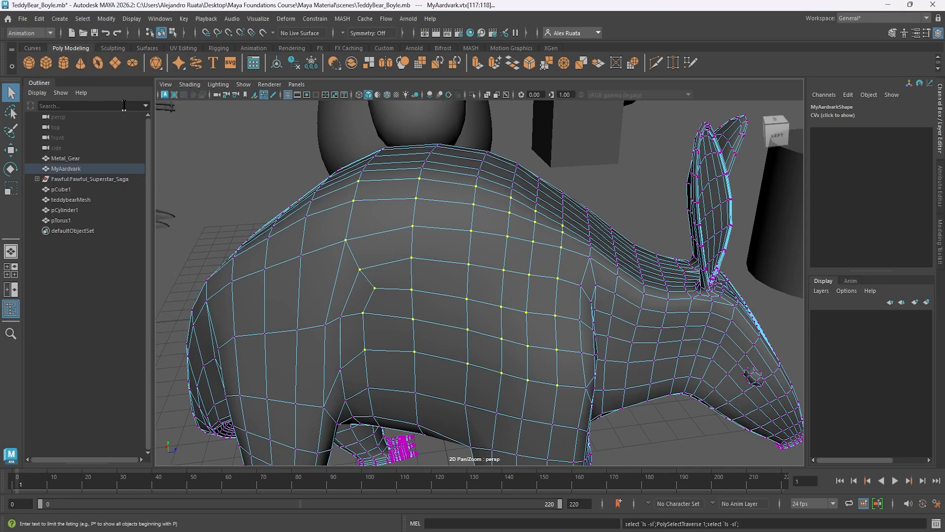
middle_click_drag(425, 227, 417, 219, "alt")
left_click_drag(418, 220, 409, 215, "alt")
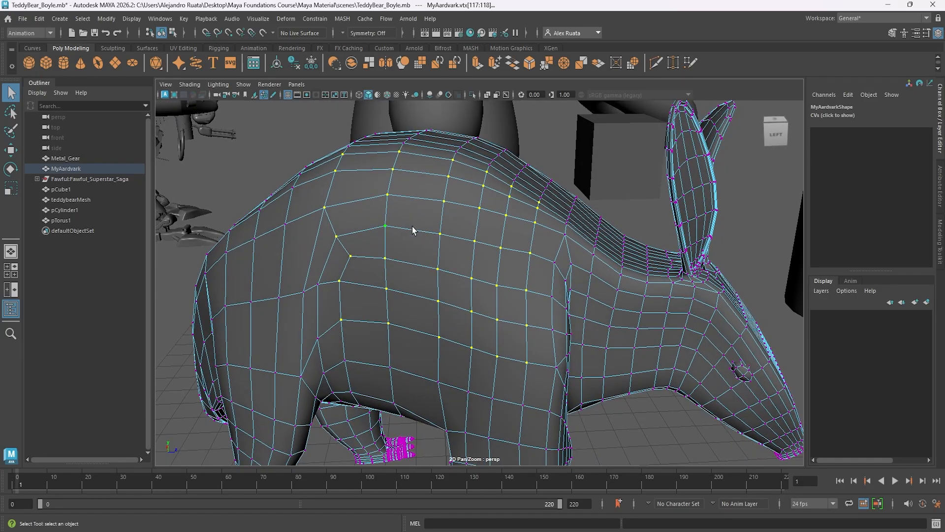
key("shift+period")
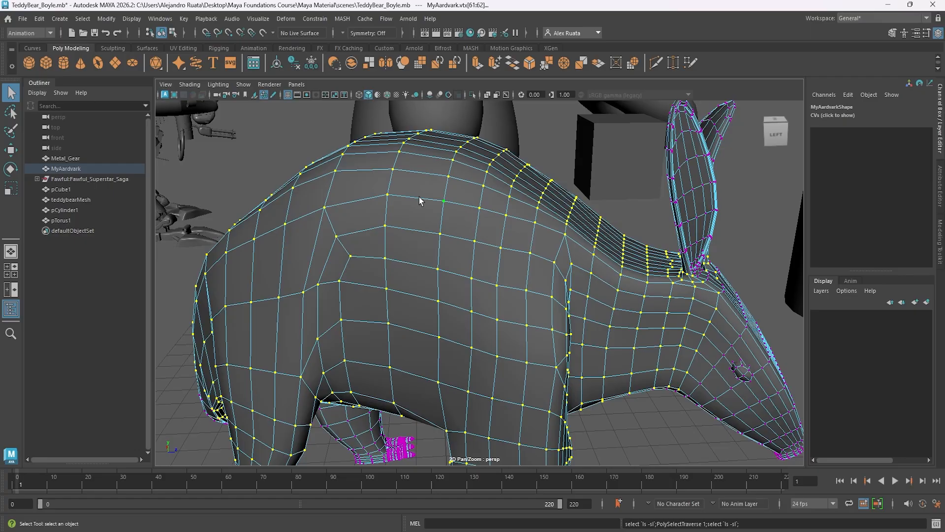
- Shrink the aardvark's body vertex selection once, and clear the selection
left_click(83, 19)
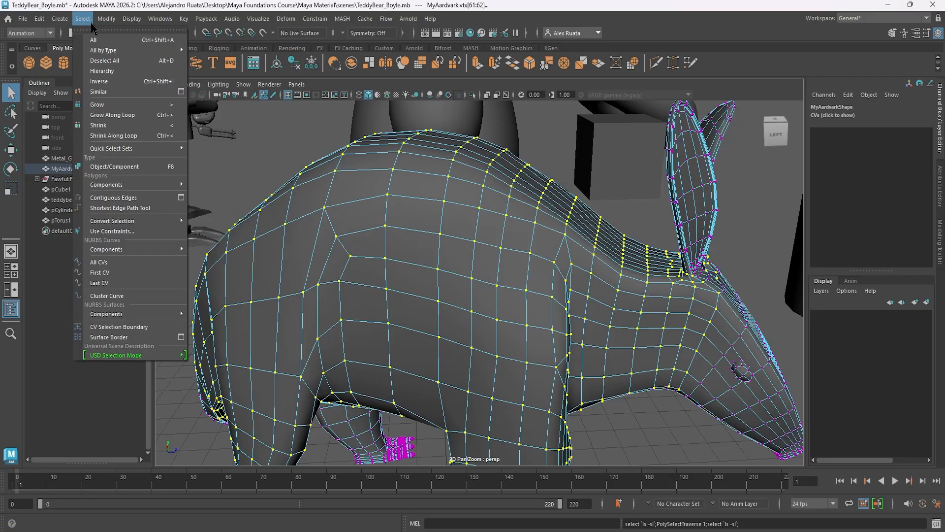
left_click(137, 126)
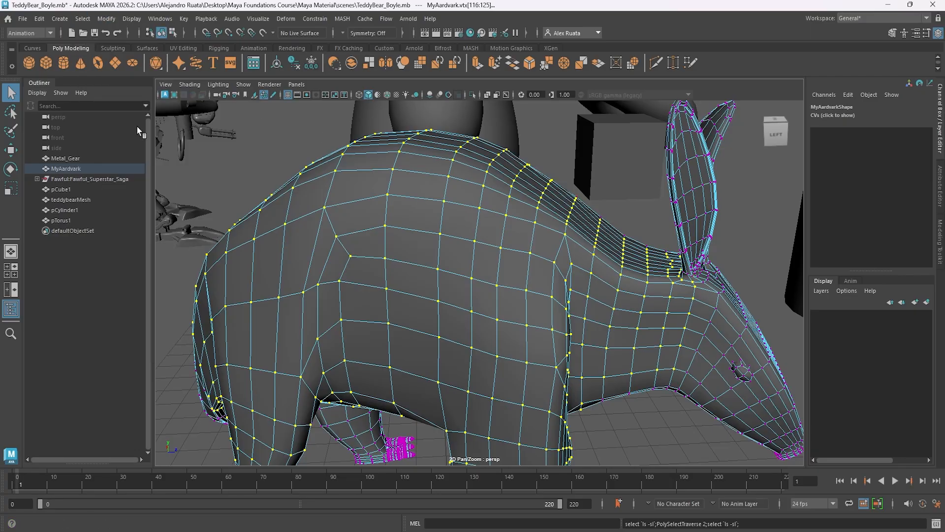
left_click(277, 152)
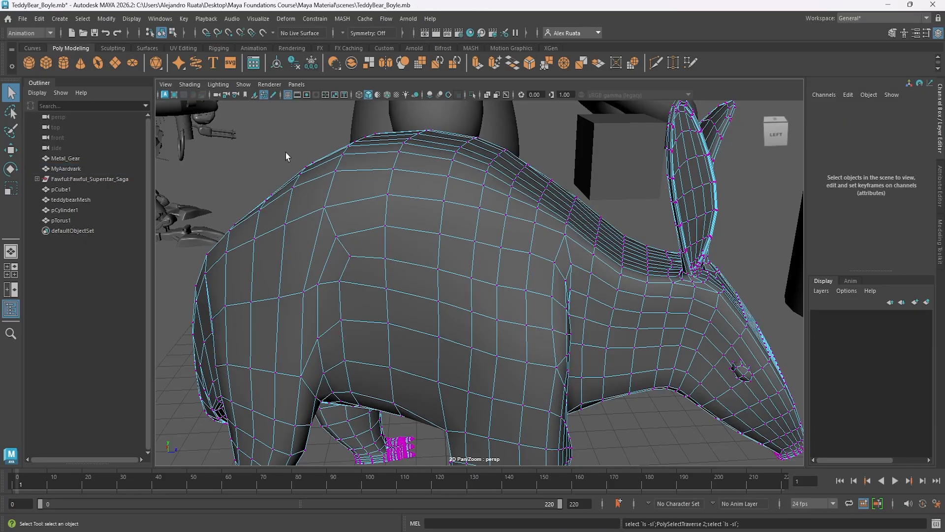
- Switch to face selection mode and select a two-by-two block of faces on the aardvark's upper flank
right_click_drag(484, 200, 473, 220)
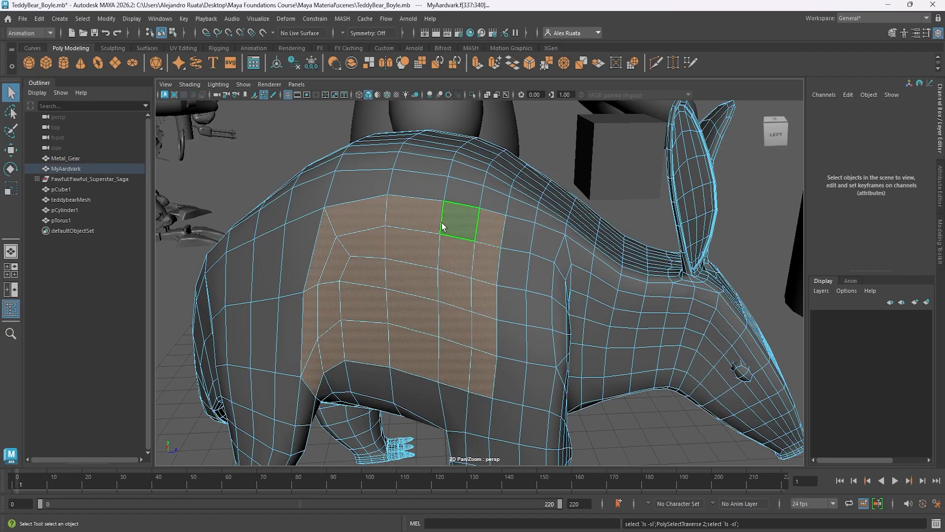
scroll(448, 223, "up", 2)
scroll(443, 223, "up", 2)
left_click(457, 220)
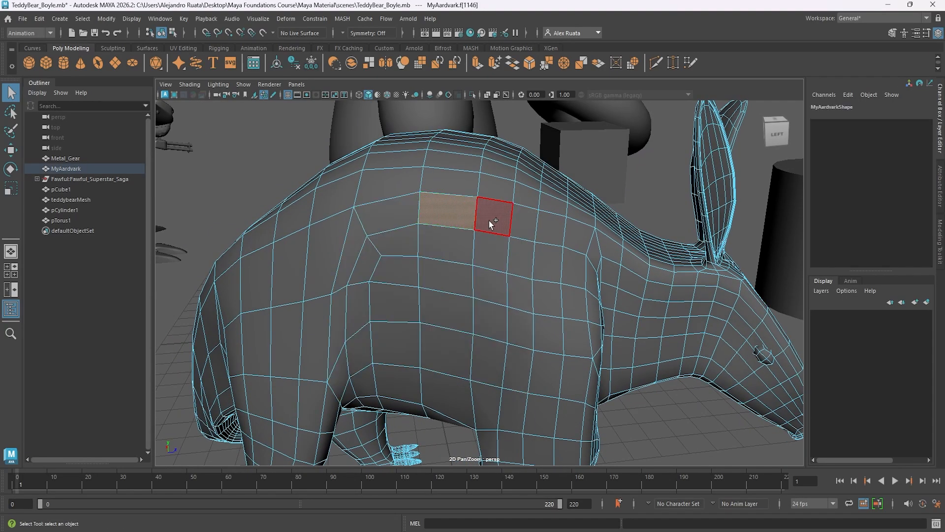
left_click(492, 251, "shift")
left_click(445, 246, "shift")
- Grow the flank face selection repeatedly until it covers the aardvark's body and most of the neck
left_click(82, 19)
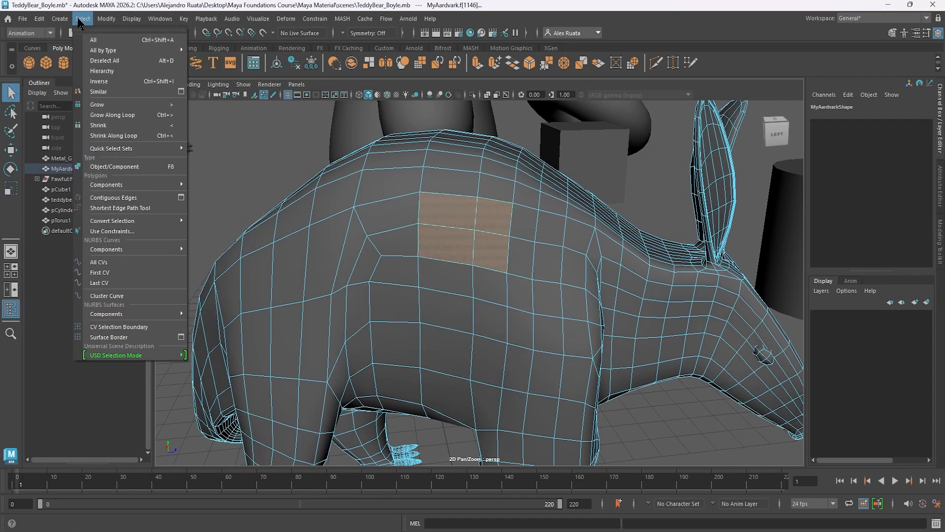
left_click(97, 104)
left_click_drag(389, 205, 345, 216, "alt")
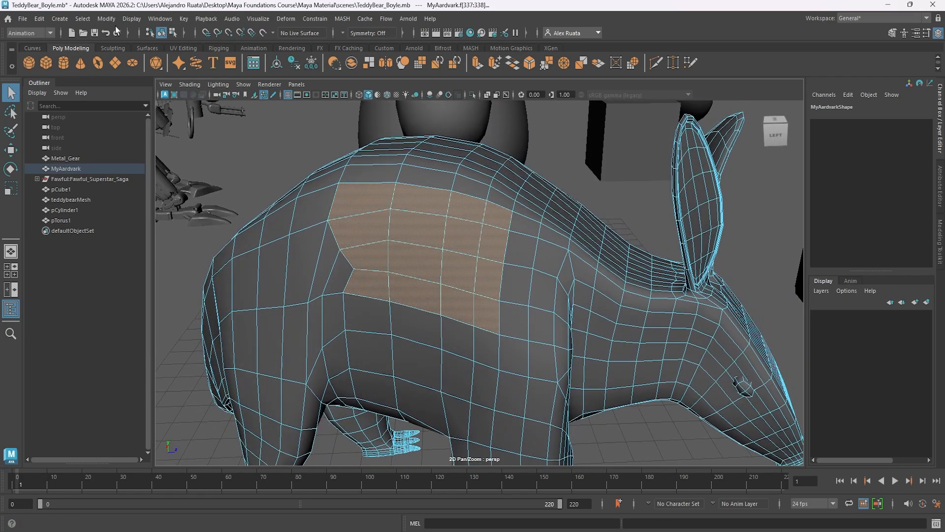
key("shift+period")
key("shift+period")
key("shift+period")
key("shift+period")
key("shift+period")
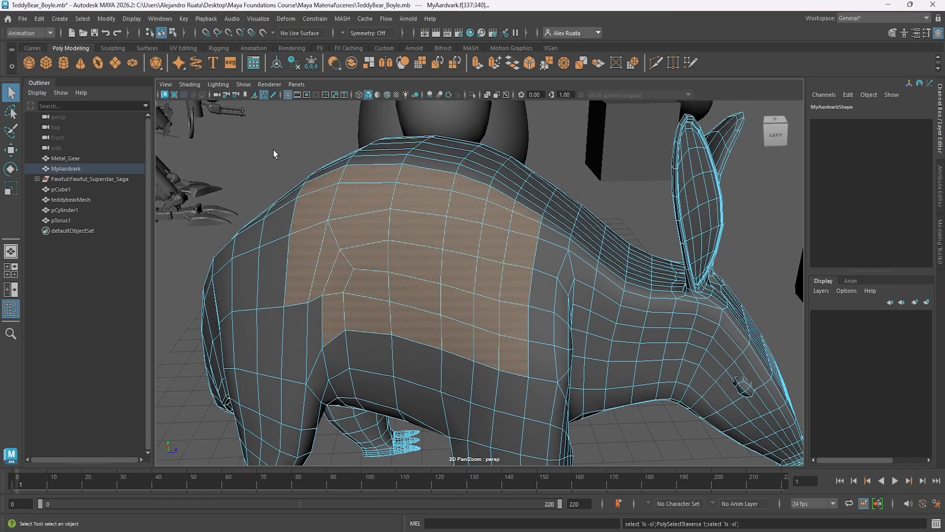
key("shift+period")
key("shift+period")
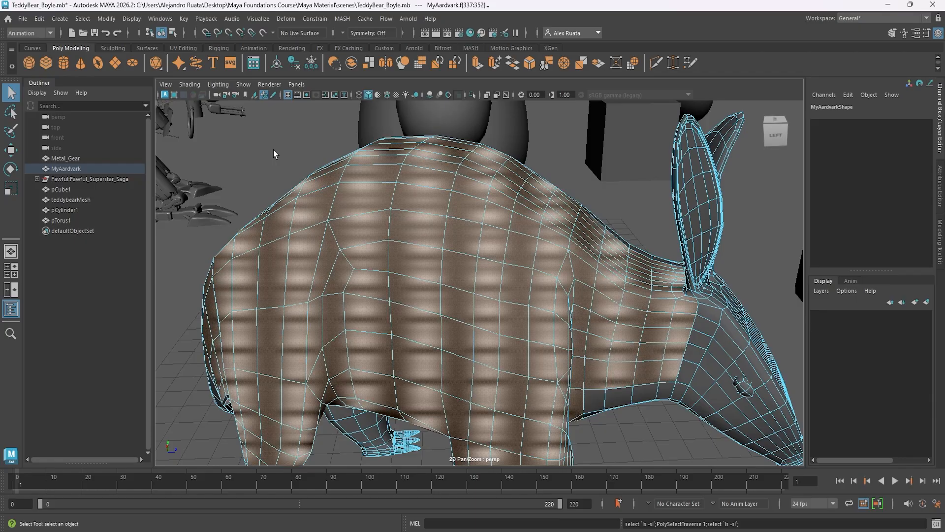
- Shrink the aardvark's face selection repeatedly, down to the two-by-two flank block and once more
left_click(83, 18)
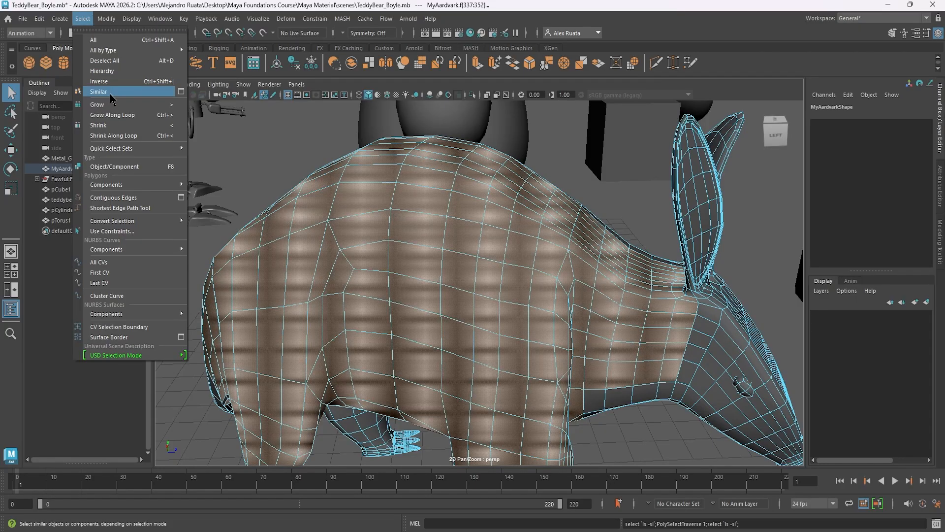
left_click(113, 126)
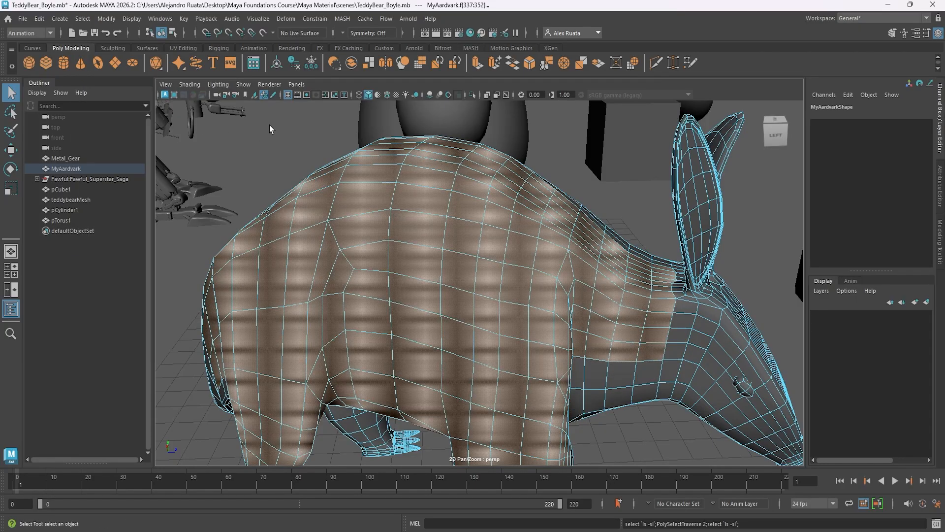
key("shift+comma")
key("shift+comma")
key("shift+comma")
key("shift+comma")
key("shift+comma")
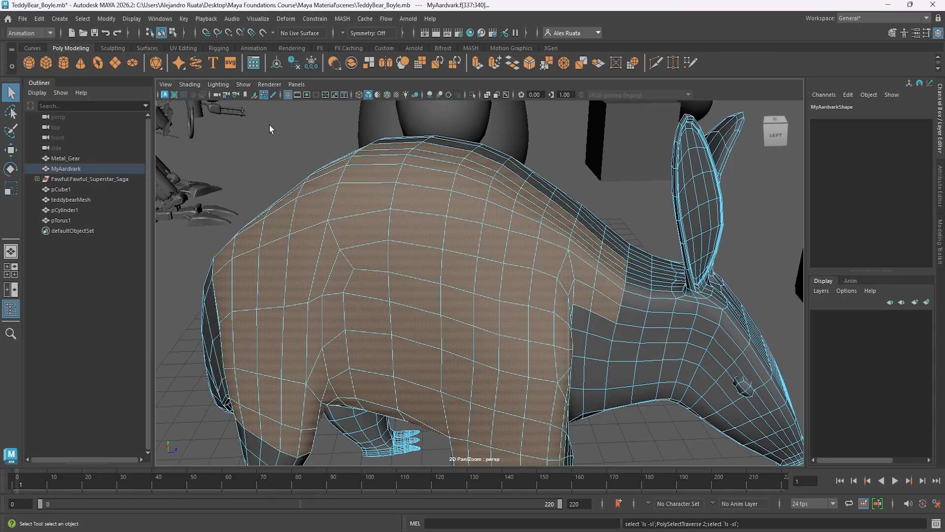
key("shift+comma")
key("shift+comma")
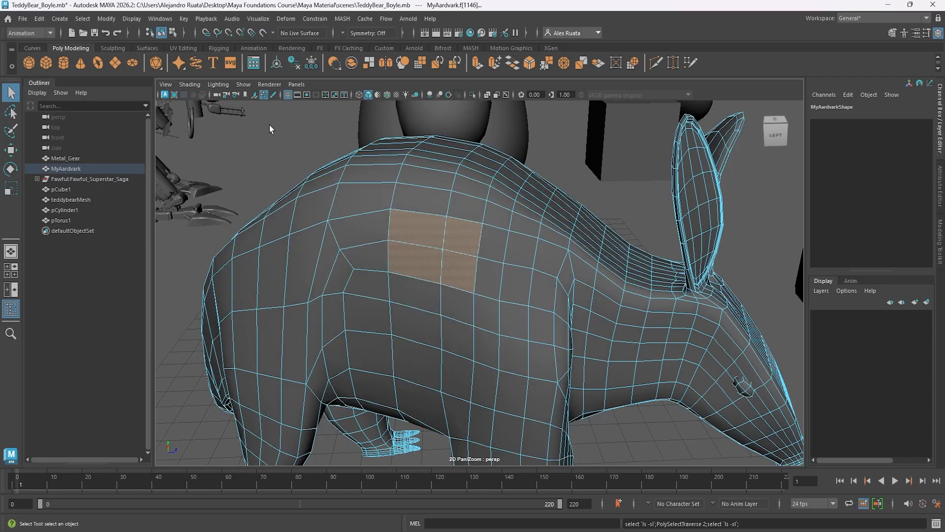
key("shift+comma")
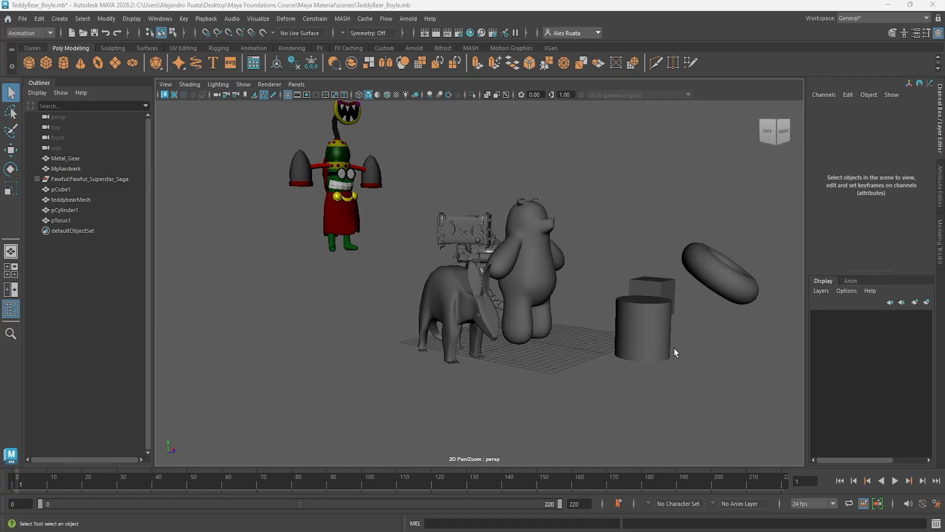
- Return from the Paint Selection Tool to the Select Tool and put the aardvark mesh into vertex selection mode
left_click(12, 132)
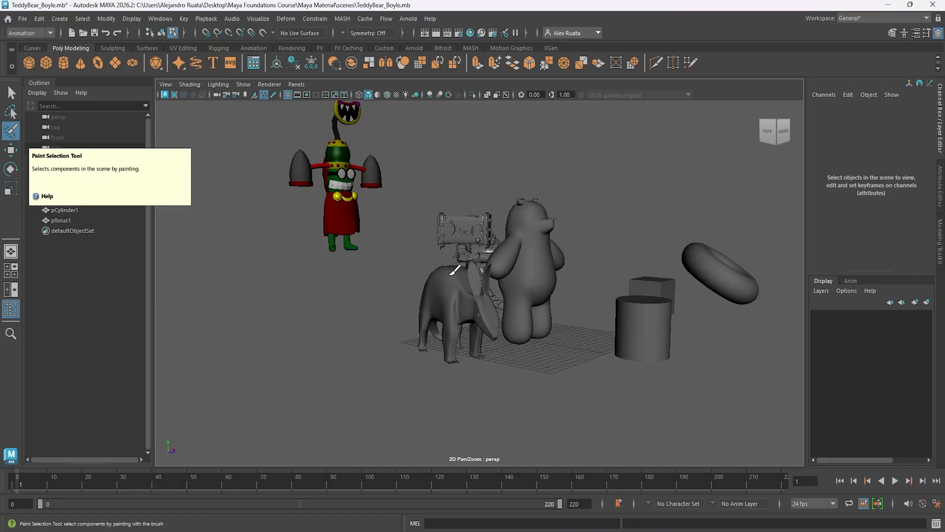
mouse_move(450, 281)
left_mouse_down("alt")
mouse_move(456, 261)
mouse_move(475, 280)
mouse_move(523, 290)
left_mouse_up("alt")
left_click(11, 92)
left_click(474, 276)
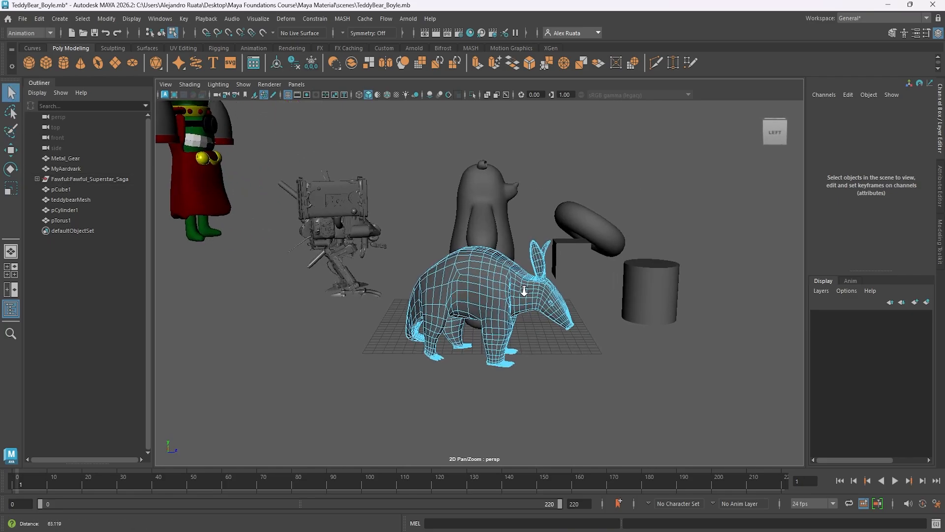
right_click_drag(524, 290, 560, 300, "alt")
left_click_drag(560, 304, 489, 264, "alt")
right_click_drag(496, 237, 459, 238)
left_click_drag(476, 238, 443, 246, "alt")
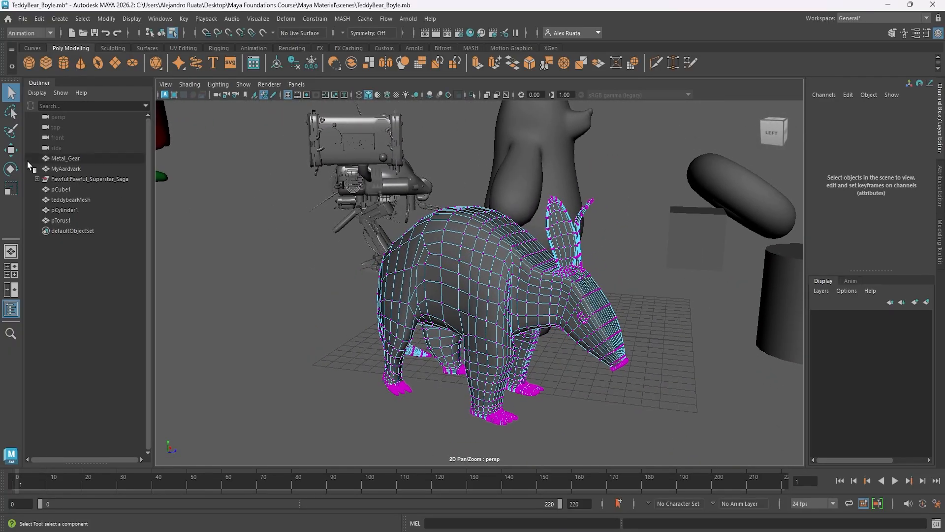
- Paint-select a patch of vertices on the aardvark's flank with the Paint Selection Tool, check its far side, and clear the selection
left_click(12, 133)
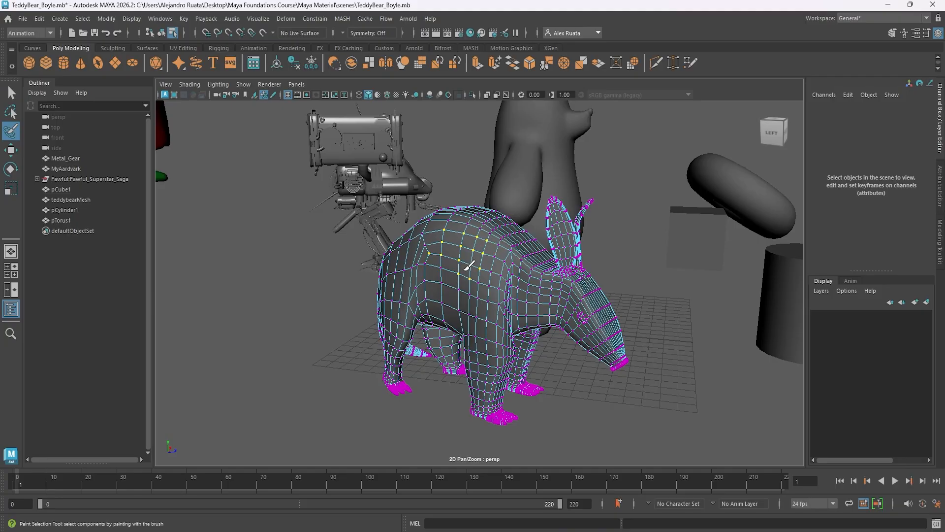
left_click_drag(491, 290, 487, 263)
mouse_move(487, 263)
left_mouse_down("alt")
mouse_move(341, 285)
mouse_move(348, 289)
left_mouse_up("alt")
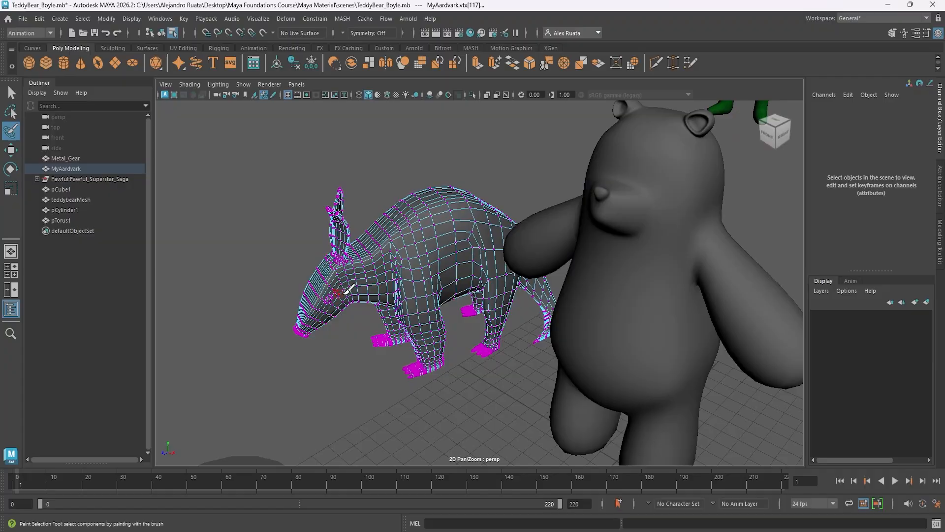
left_click_drag(475, 242, 493, 281, "alt")
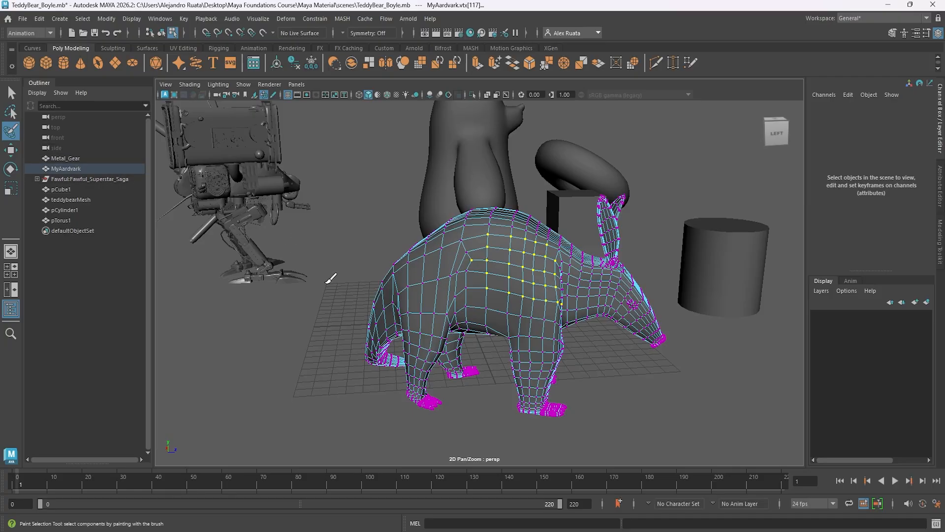
key("q")
left_click(348, 225)
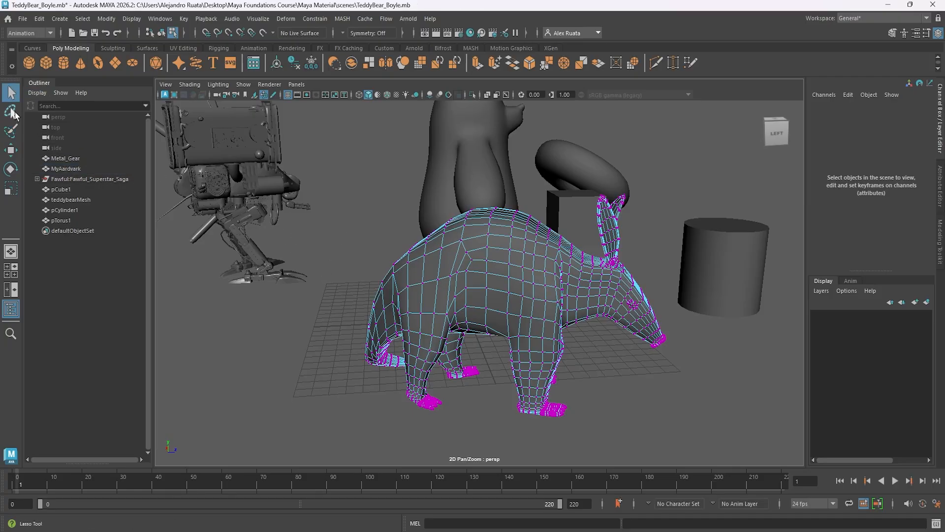
- Activate the Paint Selection Tool and review its brush and paint operation settings
left_click(11, 131)
left_click_drag(359, 260, 346, 261, "alt")
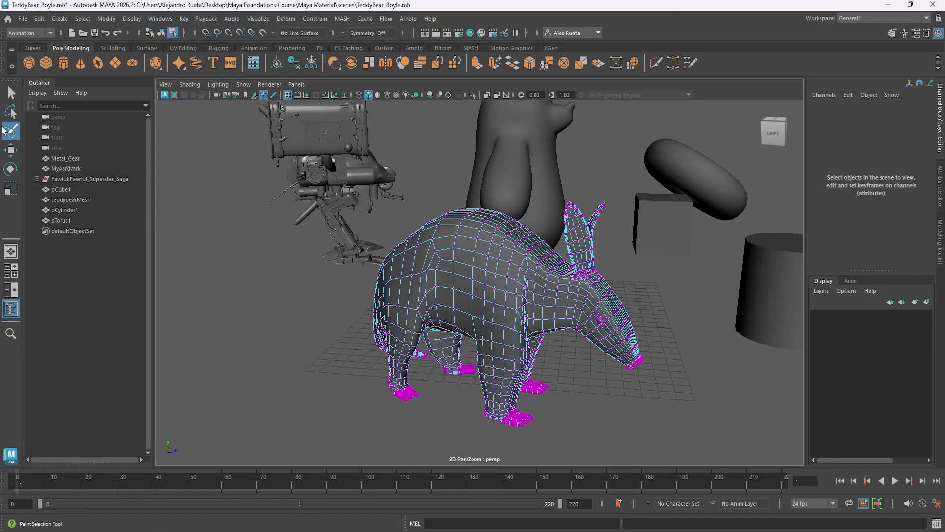
double_click(11, 131)
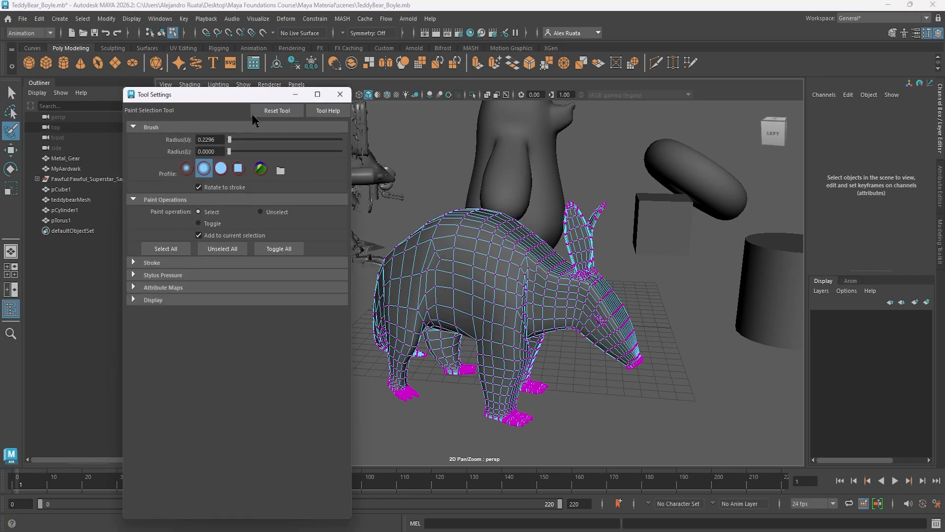
left_click(339, 94)
- Review the tool settings of the Select, Move and Scale tools one after another
double_click(11, 93)
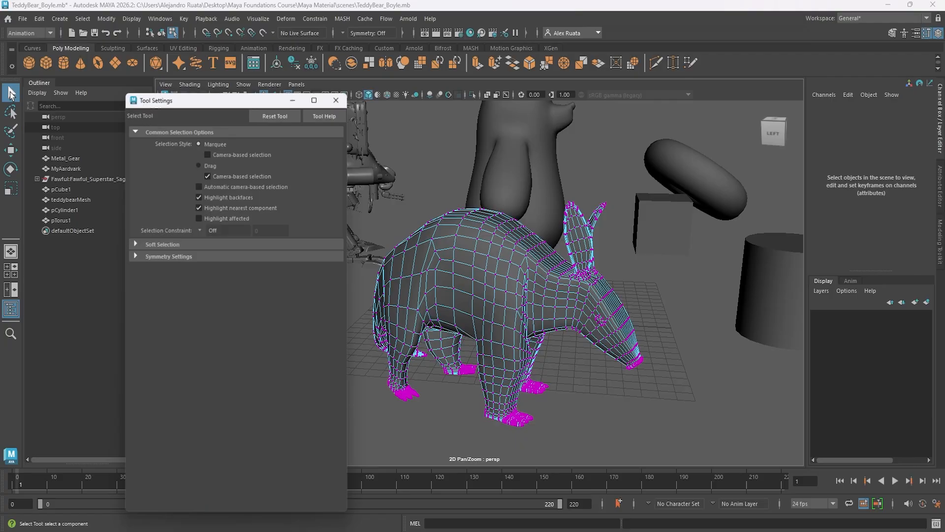
left_click(345, 95)
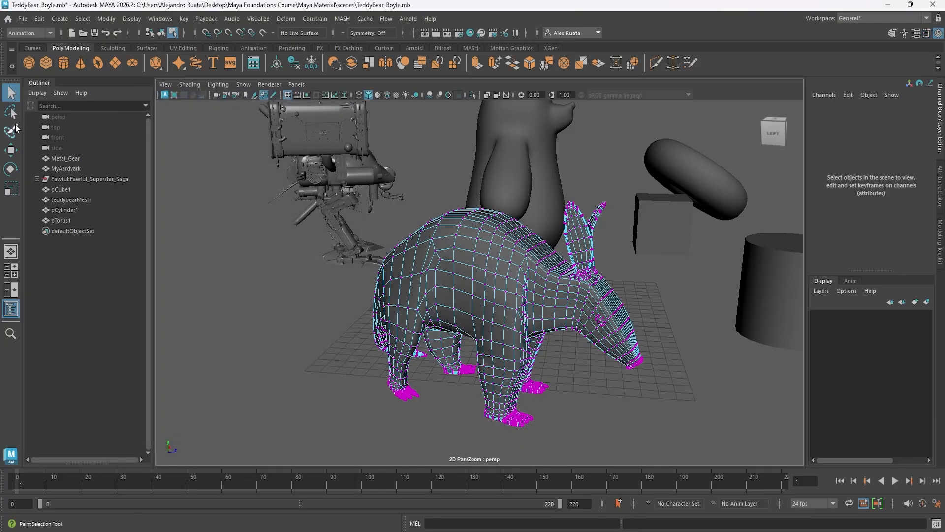
double_click(10, 150)
left_click(344, 95)
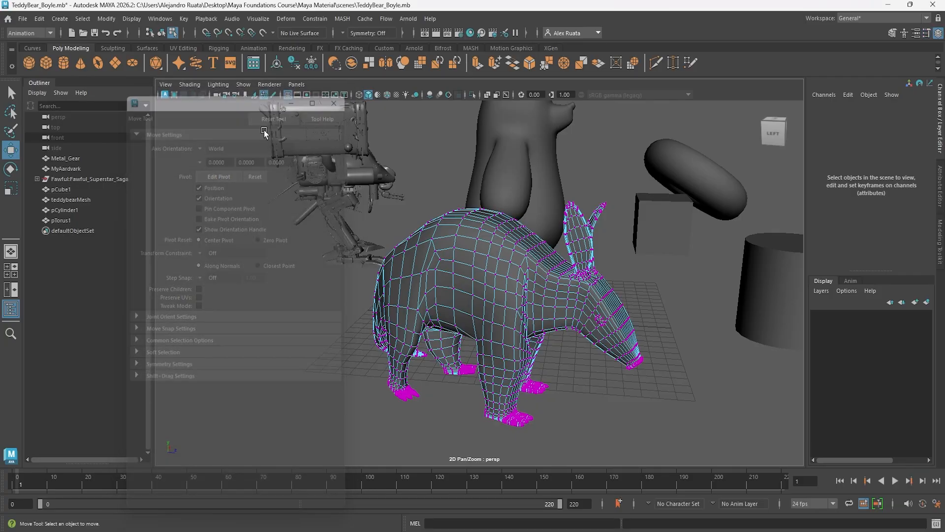
double_click(11, 189)
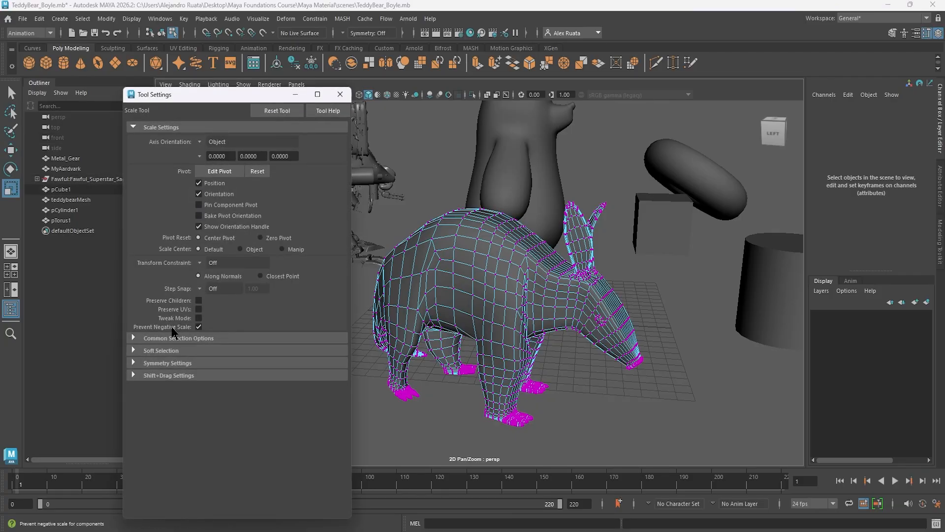
left_click(340, 94)
- Review the Rotate Tool's settings, including its Soft Selection options
double_click(11, 168)
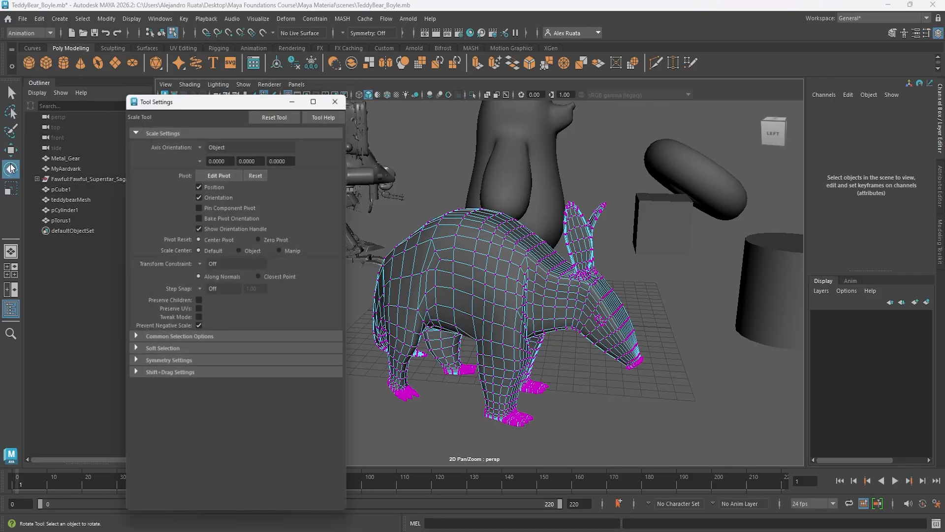
left_click(134, 361)
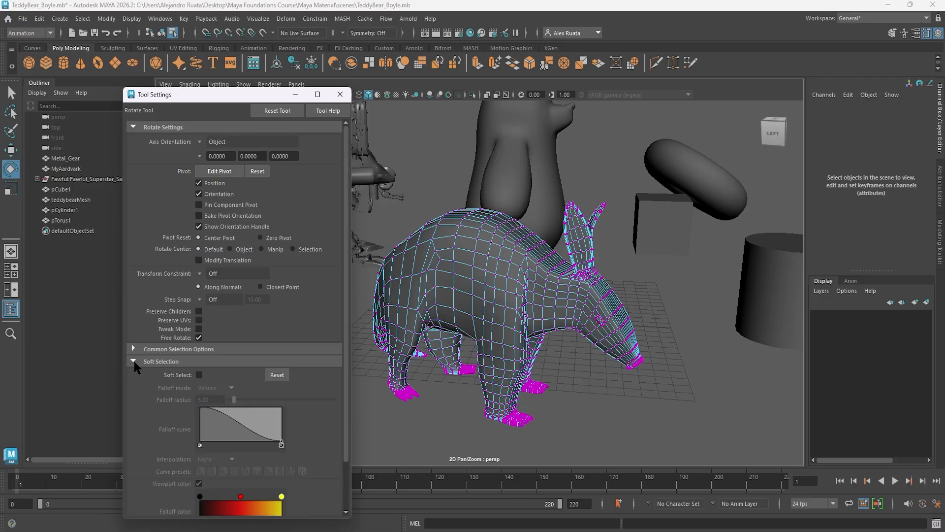
left_click(339, 94)
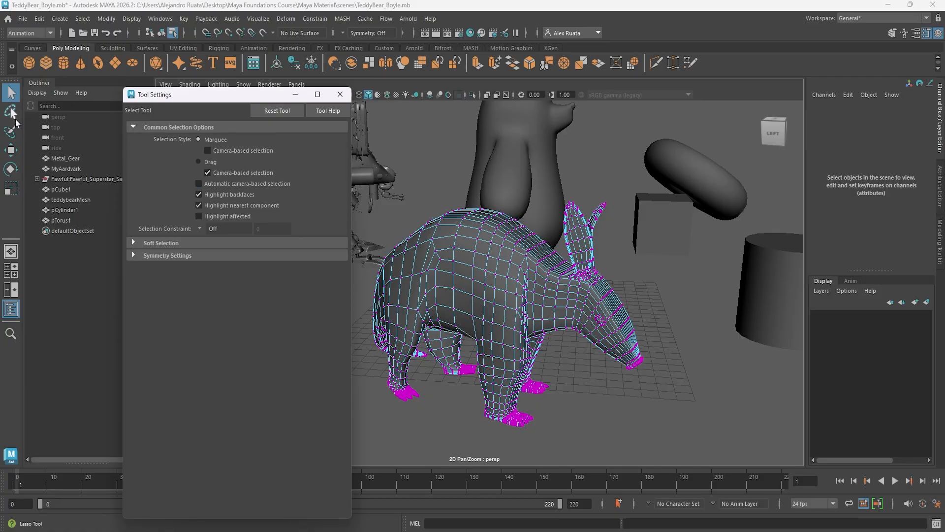
- Review the Select Tool's Soft Selection options and close its settings
left_click(135, 243)
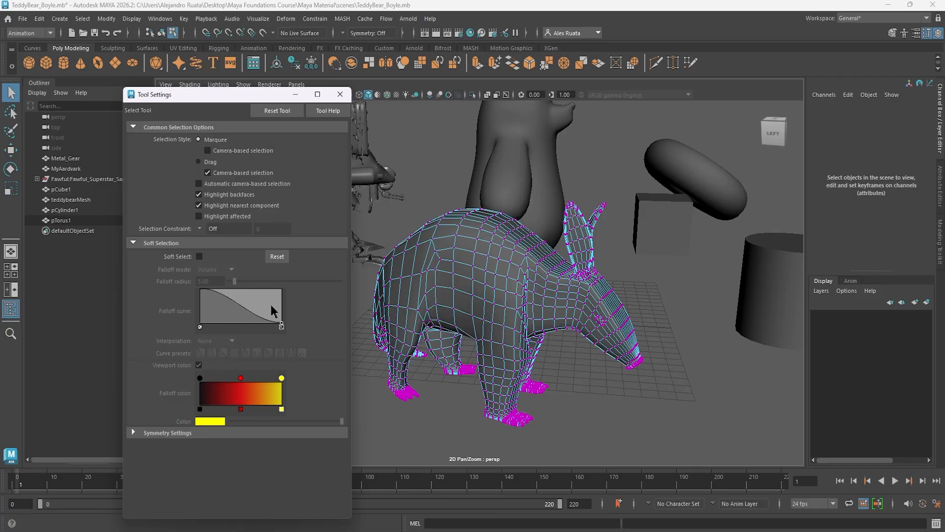
left_click(340, 94)
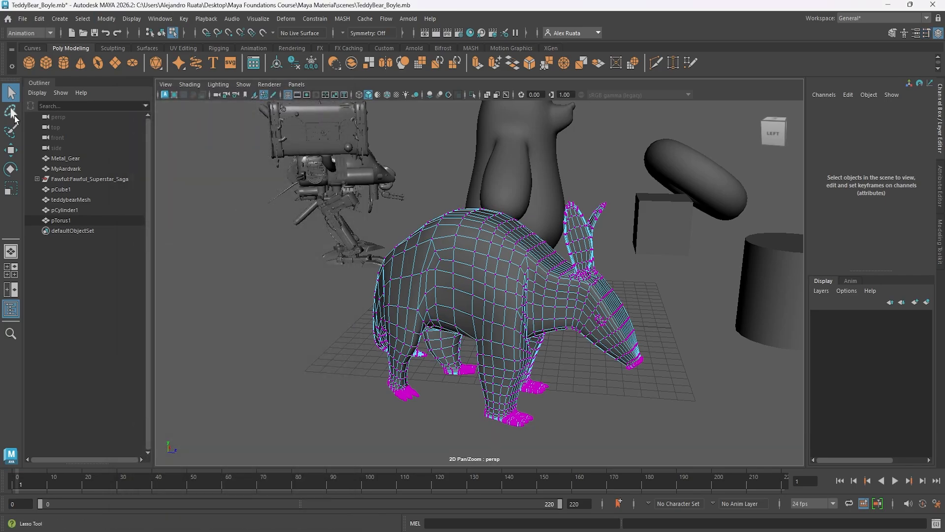
- Reopen the Paint Selection Tool's settings and reset the tool to its defaults
double_click(10, 131)
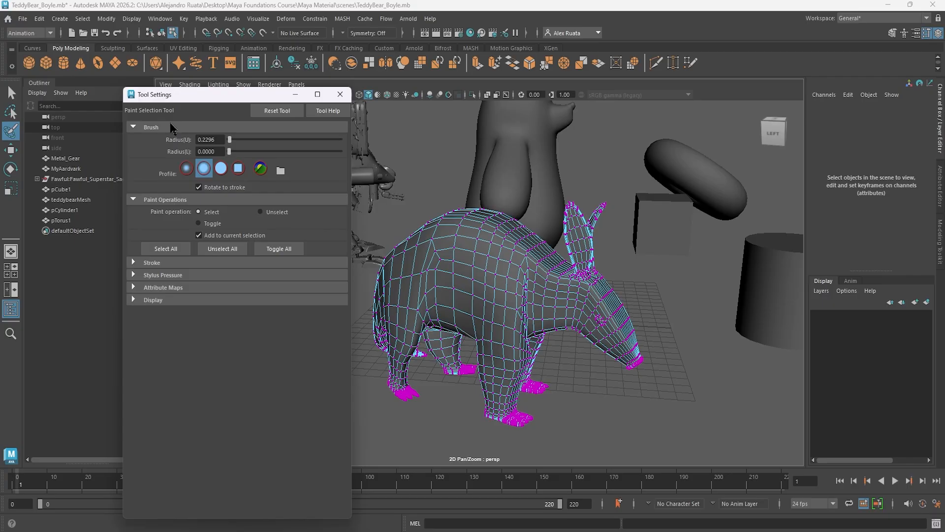
left_click(280, 112)
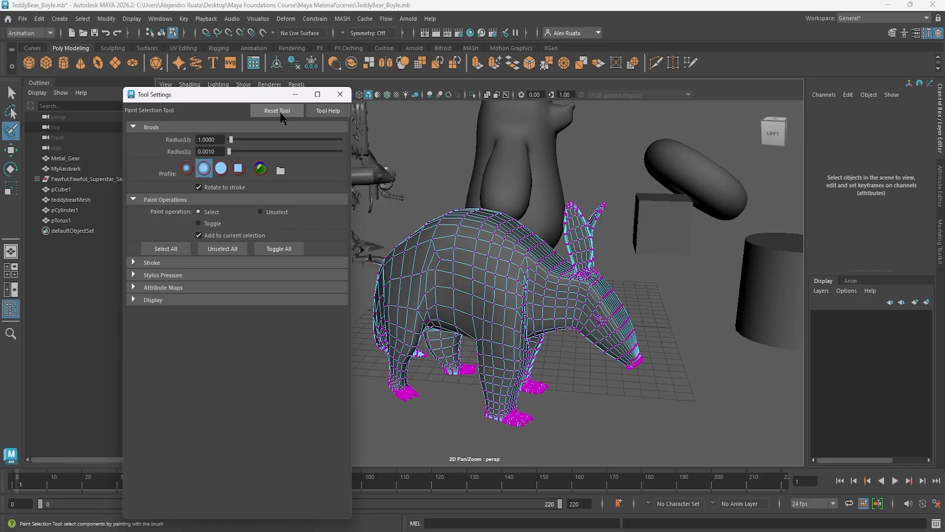
left_click(282, 117)
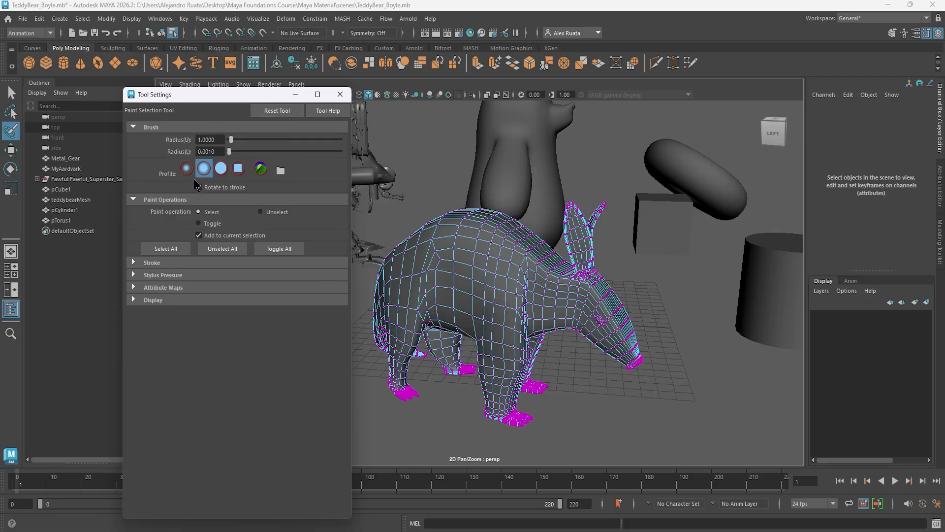
- Try brush radii of 2.6667 for both U and L, and reset the Paint Selection Tool again
left_click_drag(473, 276, 498, 269, "alt")
right_click_drag(497, 269, 550, 275, "alt")
left_click_drag(550, 275, 544, 288, "alt")
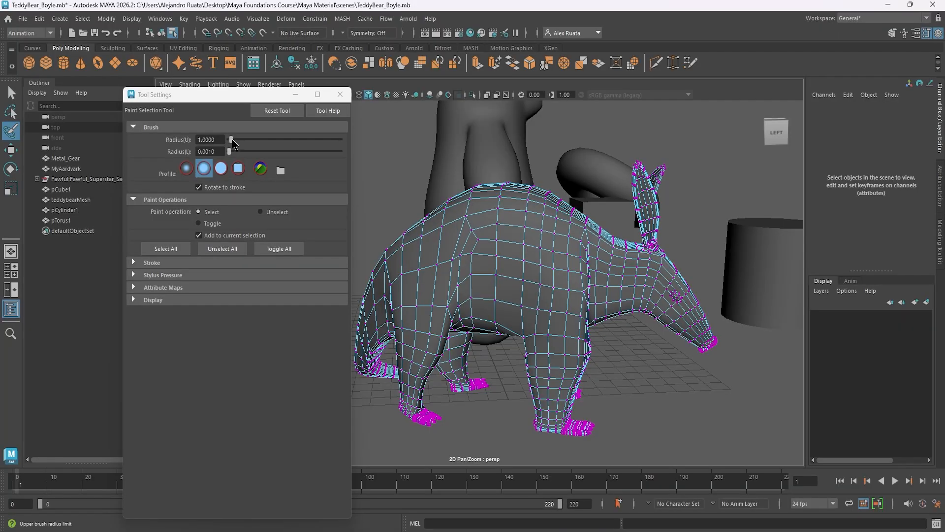
left_click_drag(231, 140, 235, 151)
left_click_drag(502, 262, 466, 257, "alt")
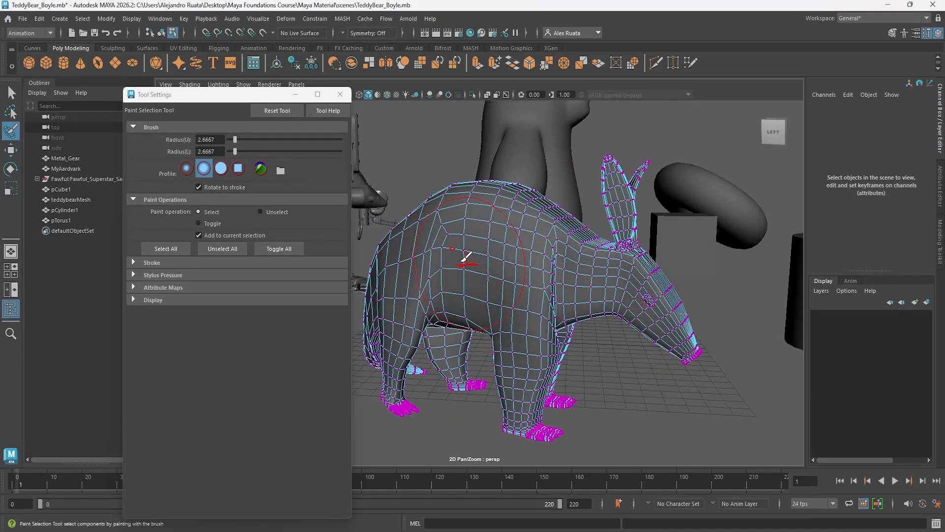
left_click(277, 111)
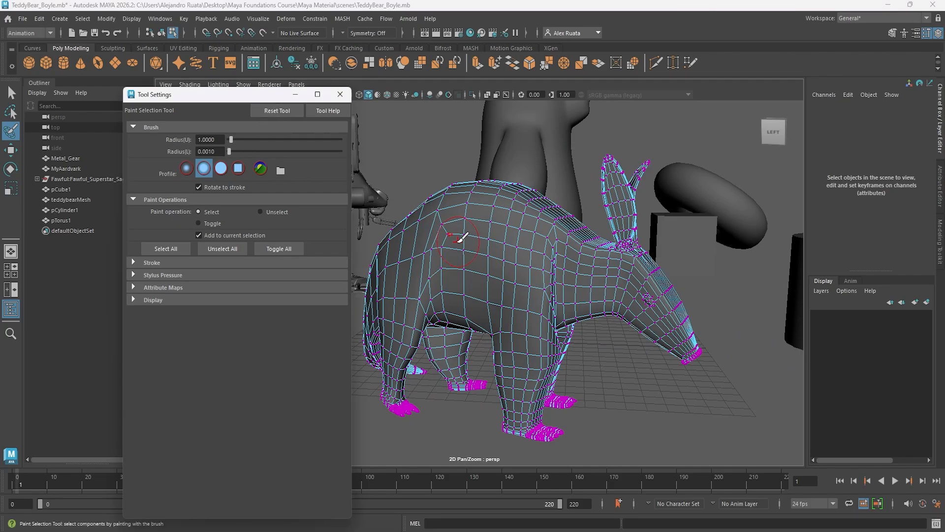
- Resize the brush to a Radius(U) of about 1.06 and paint-select vertices on the aardvark's flank
left_click_drag(238, 143, 236, 141)
left_click_drag(531, 276, 545, 277, "alt")
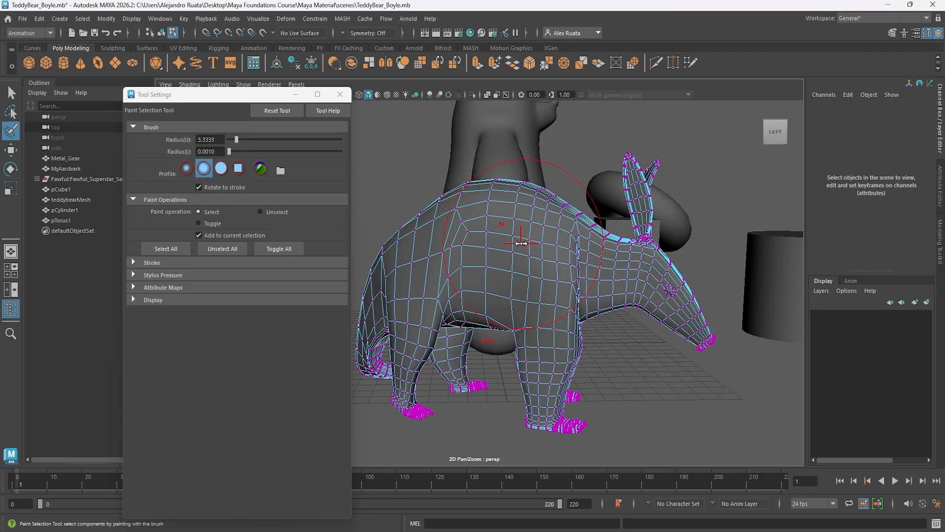
mouse_move(520, 243)
left_mouse_down()
mouse_move(515, 262)
mouse_move(491, 260)
mouse_move(539, 252)
mouse_move(517, 252)
left_mouse_up()
mouse_move(527, 246)
left_mouse_down()
mouse_move(584, 247)
mouse_move(518, 251)
mouse_move(513, 228)
mouse_move(530, 263)
left_mouse_up()
left_click_drag(503, 270, 515, 271)
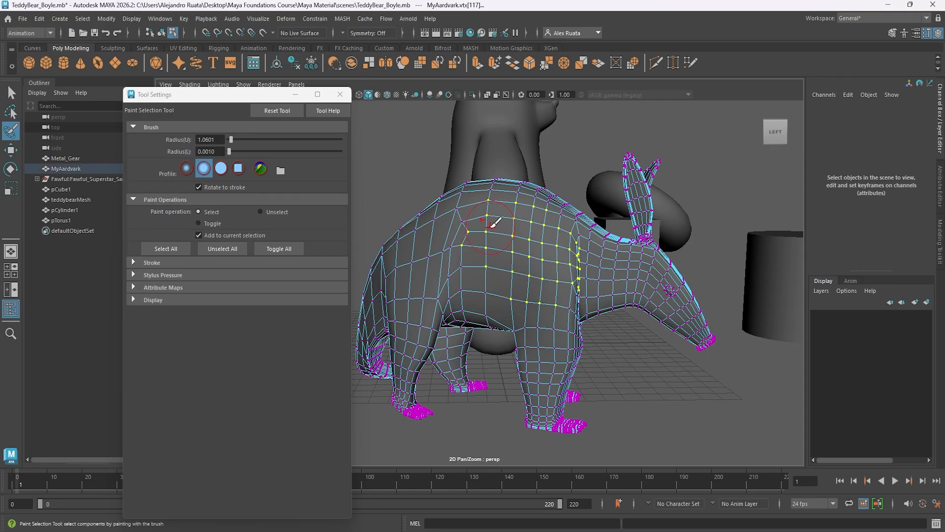
- Extend the painted vertex selection over the aardvark's front leg, more of its flank, its neck and one ear
left_click_drag(546, 365, 570, 273)
left_click_drag(558, 388, 528, 296)
left_click(500, 241)
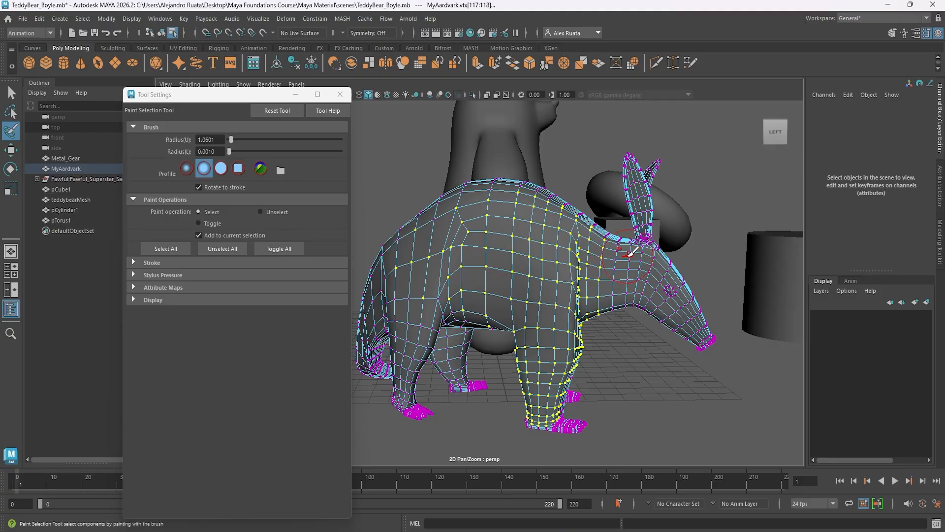
mouse_move(630, 252)
left_mouse_down()
mouse_move(634, 269)
mouse_move(641, 179)
mouse_move(629, 174)
mouse_move(645, 192)
left_mouse_up()
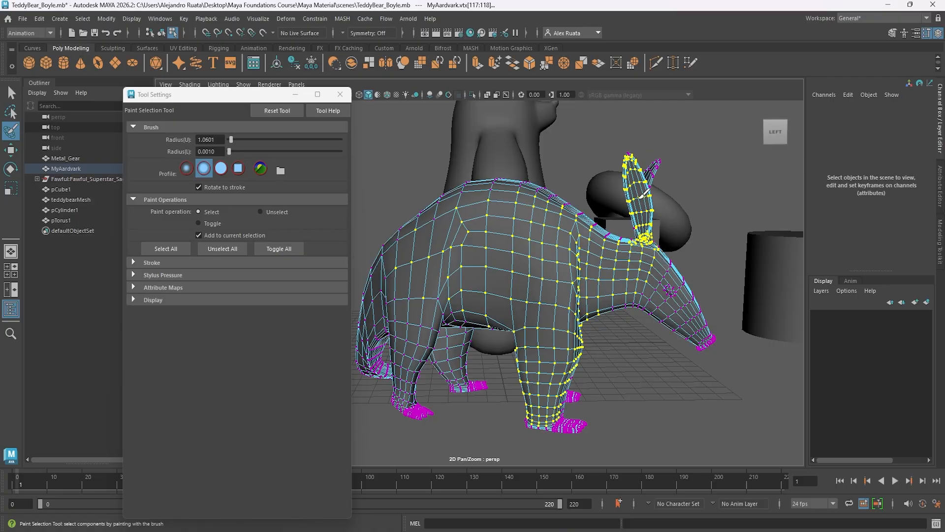
- Set the paint operation to Unselect, paint the selected vertices out of the selection, and close the tool settings
left_click(262, 214)
mouse_move(582, 256)
left_mouse_down()
mouse_move(569, 390)
mouse_move(548, 407)
left_mouse_up()
mouse_move(625, 295)
left_mouse_down()
mouse_move(628, 190)
mouse_move(646, 170)
mouse_move(650, 252)
left_mouse_up()
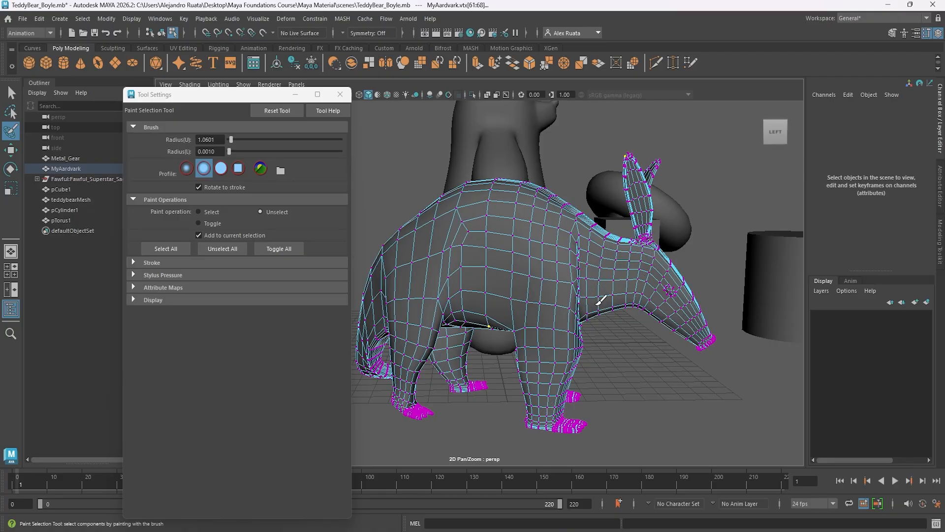
left_click(340, 94)
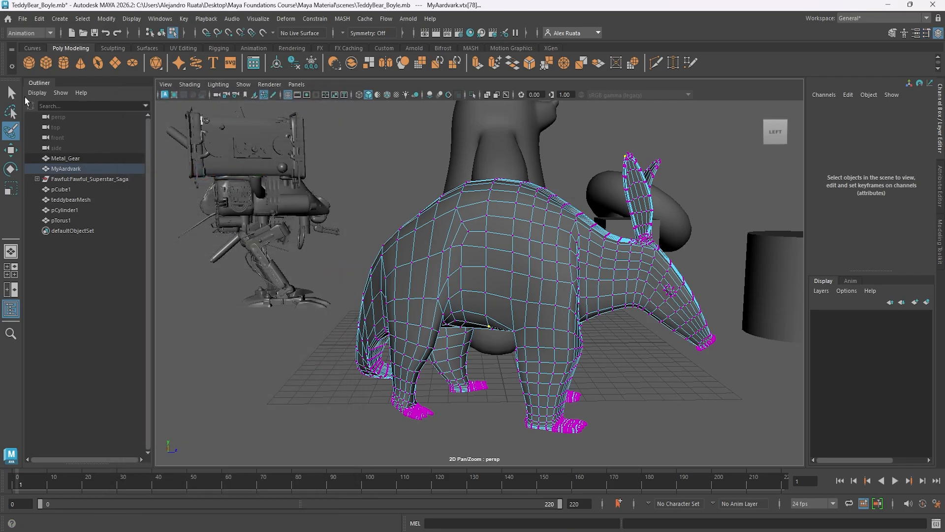
- Switch the aardvark to face mode and paint-select faces over its flank, front leg and hind leg with the Paint Selection Tool
key("q")
right_click_drag(489, 219, 504, 247)
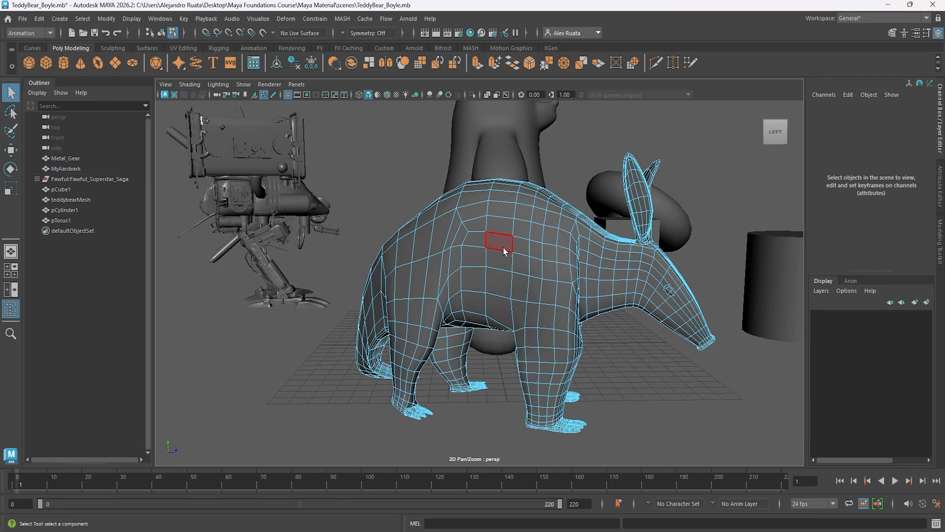
double_click(10, 131)
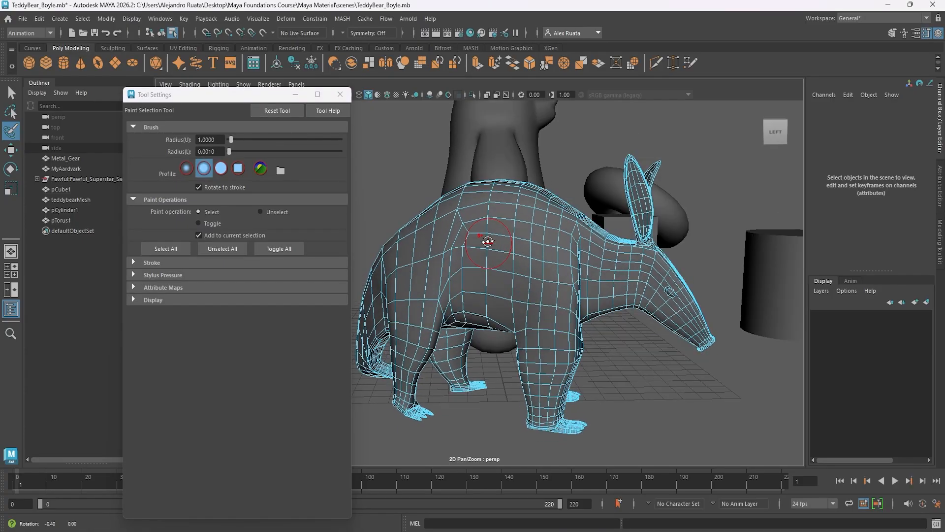
mouse_move(492, 229)
left_mouse_down()
mouse_move(470, 227)
mouse_move(492, 207)
mouse_move(524, 218)
mouse_move(519, 271)
mouse_move(477, 211)
mouse_move(518, 310)
mouse_move(598, 270)
left_mouse_up()
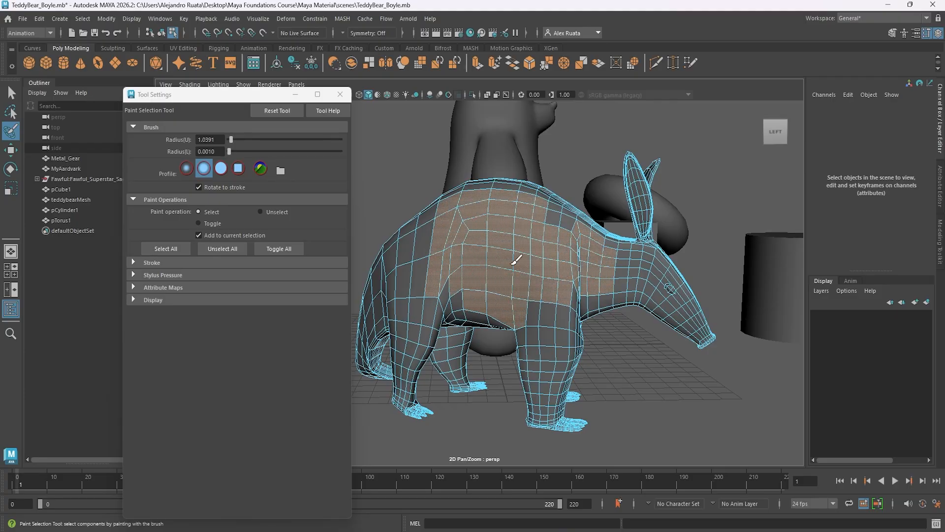
mouse_move(512, 261)
left_mouse_down("alt")
mouse_move(671, 261)
mouse_move(618, 253)
mouse_move(448, 267)
mouse_move(529, 254)
mouse_move(562, 337)
mouse_move(550, 347)
left_mouse_up("alt")
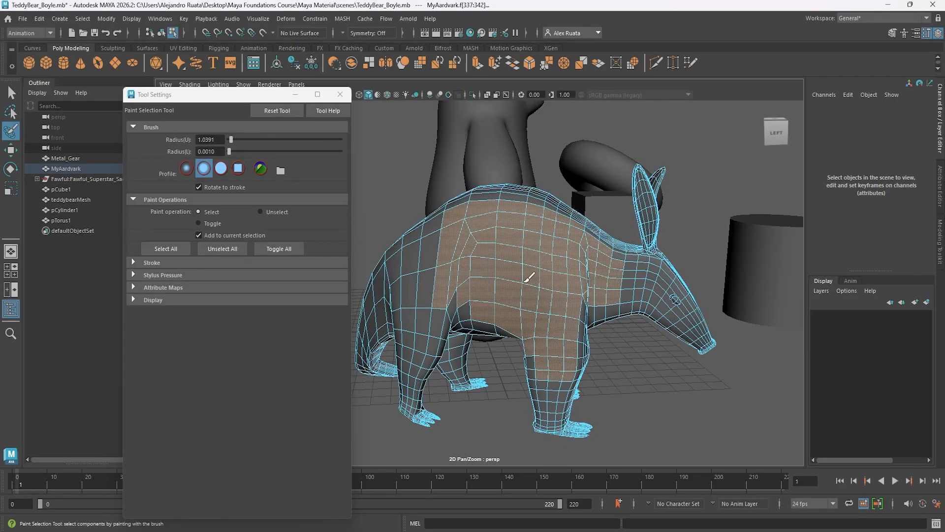
mouse_move(519, 254)
left_mouse_down()
mouse_move(428, 293)
mouse_move(448, 249)
mouse_move(428, 262)
mouse_move(418, 389)
mouse_move(420, 290)
left_mouse_up()
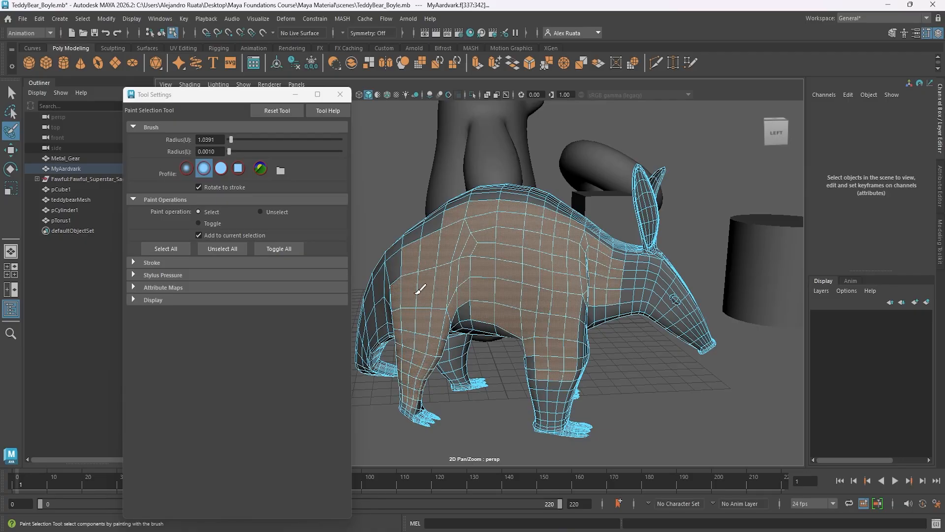
- Set the paint operation to Unselect and paint the aardvark's selected faces out of the selection
left_click(261, 211)
mouse_move(608, 258)
left_mouse_down()
mouse_move(547, 224)
mouse_move(488, 217)
mouse_move(537, 256)
mouse_move(549, 288)
mouse_move(524, 253)
mouse_move(486, 274)
mouse_move(590, 298)
mouse_move(571, 352)
mouse_move(507, 308)
mouse_move(457, 302)
mouse_move(409, 278)
mouse_move(409, 406)
mouse_move(374, 374)
left_mouse_up()
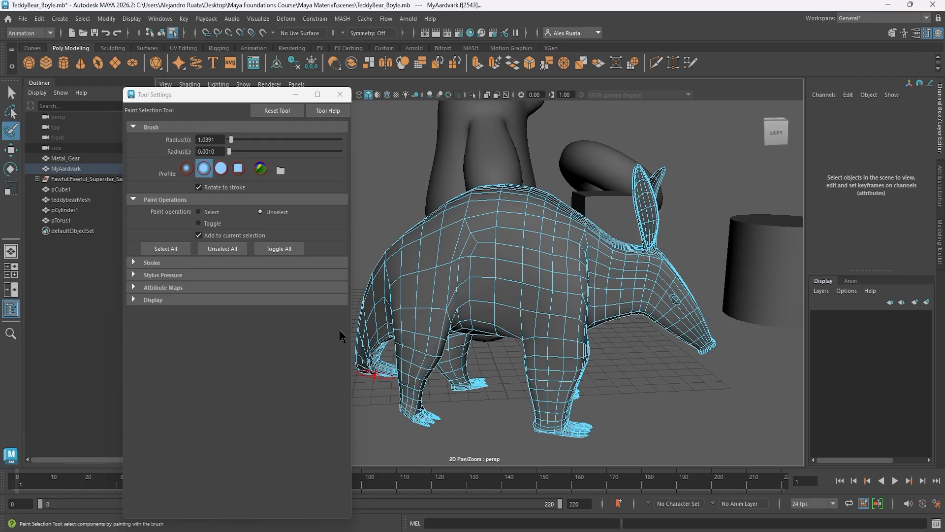
- Set the paint operation back to Select, paint faces on the aardvark's flank, and temporarily reverse the brush to unselect some
left_click(199, 212)
middle_click_drag(480, 246, 492, 260, "alt")
mouse_move(534, 290)
left_mouse_down()
mouse_move(501, 247)
mouse_move(541, 280)
mouse_move(522, 274)
left_mouse_up()
mouse_move(508, 274)
left_mouse_down("alt")
mouse_move(513, 265)
mouse_move(560, 278)
left_mouse_up("alt")
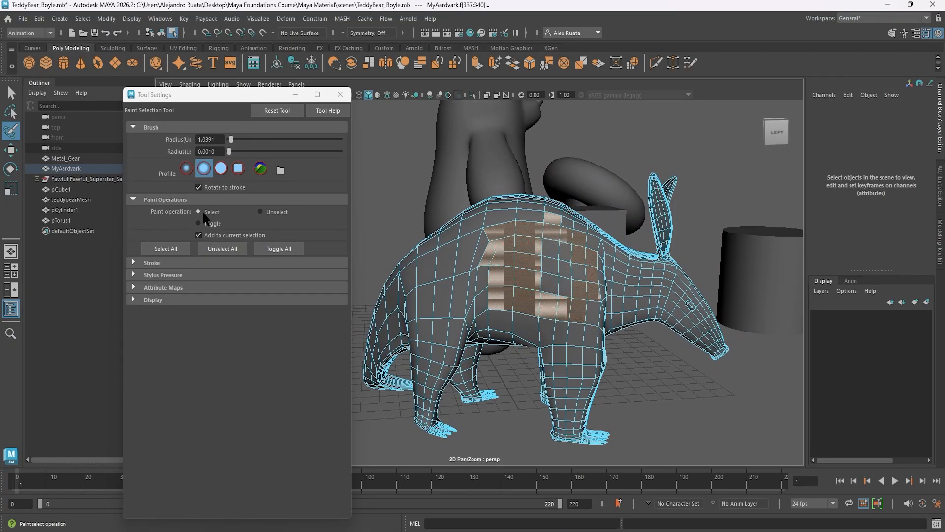
mouse_move(564, 290)
left_mouse_down("ctrl")
mouse_move(566, 261)
mouse_move(581, 246)
mouse_move(519, 230)
mouse_move(539, 300)
mouse_move(506, 288)
mouse_move(552, 268)
mouse_move(574, 243)
mouse_move(553, 238)
mouse_move(536, 256)
mouse_move(509, 258)
mouse_move(534, 291)
mouse_move(597, 295)
mouse_move(577, 296)
mouse_move(596, 294)
mouse_move(535, 269)
mouse_move(512, 281)
mouse_move(550, 297)
left_mouse_up("ctrl")
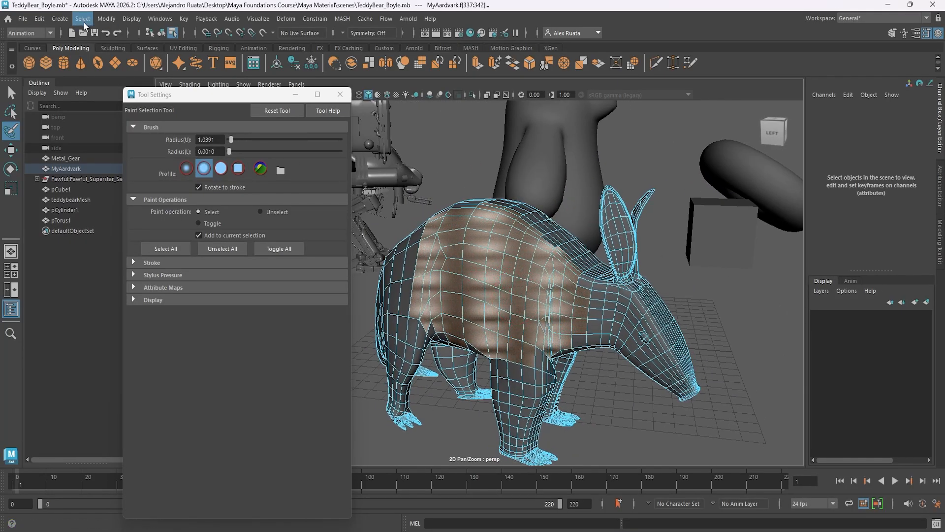
- Convert the painted face selection to vertices, and convert that selection to edges
left_click(84, 20)
mouse_move(136, 226)
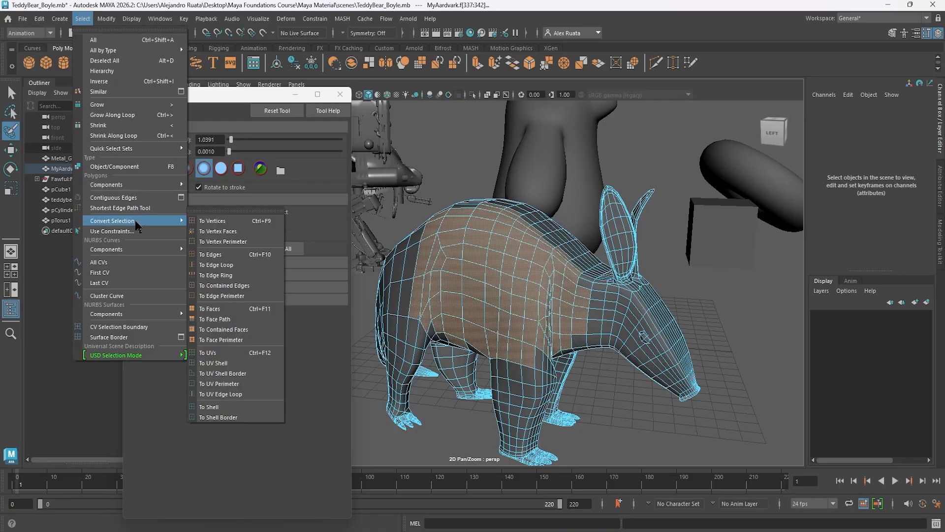
left_click(220, 222)
left_click(82, 18)
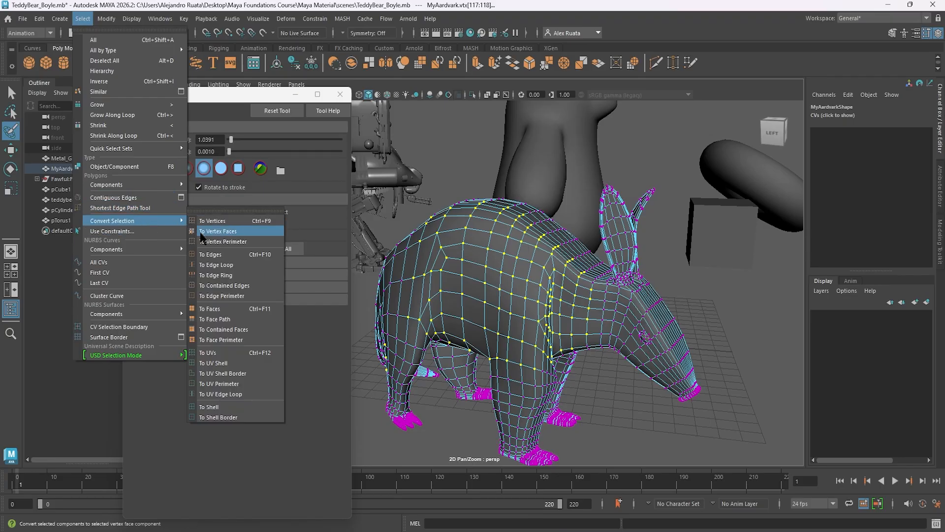
left_click(215, 250)
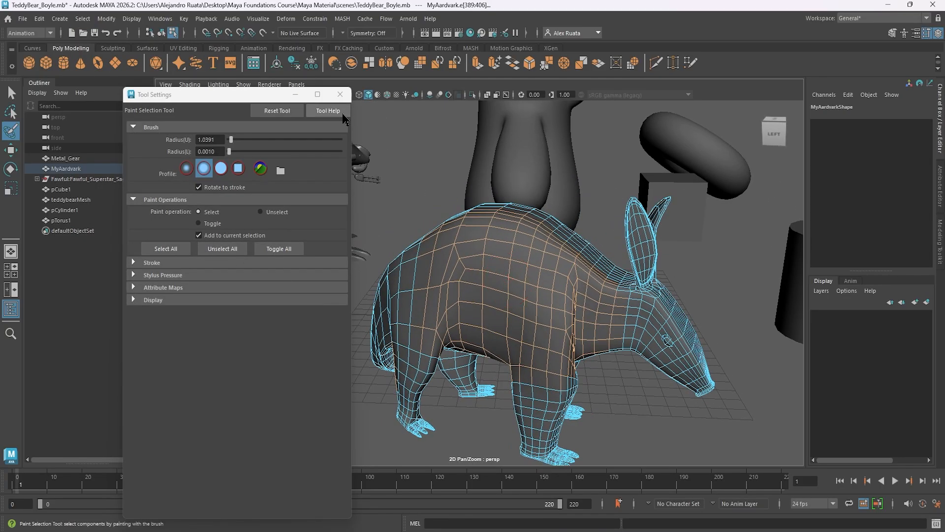
- Put the tool settings away, switch to the Select Tool and clear the edge selection
left_click(296, 94)
key("q")
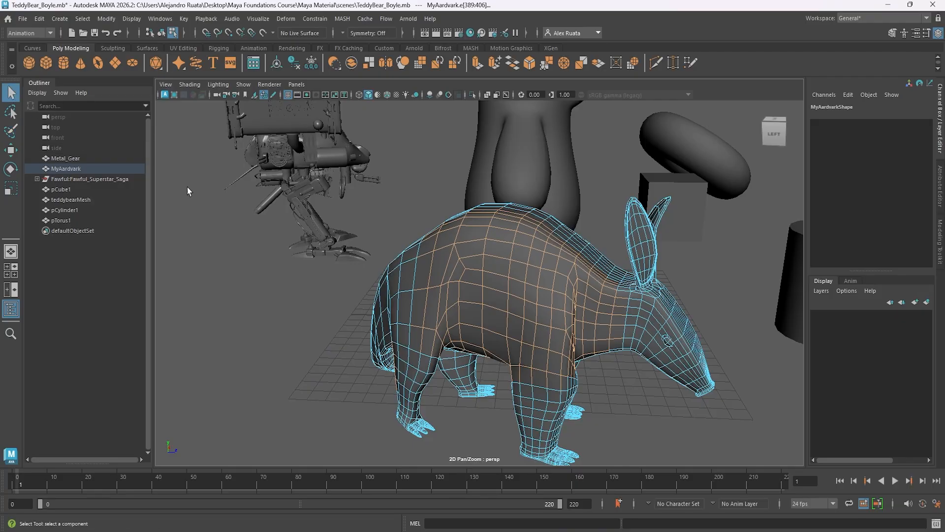
left_click(220, 298)
left_click_drag(252, 289, 262, 276, "alt")
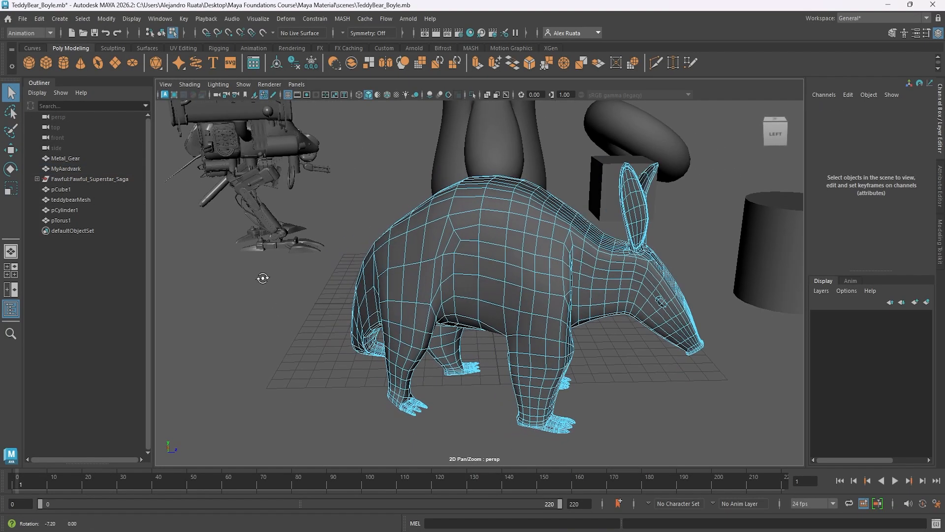
- Switch the aardvark to vertex mode, clear the existing selection and select vertices along its side
right_click_drag(451, 237, 432, 242)
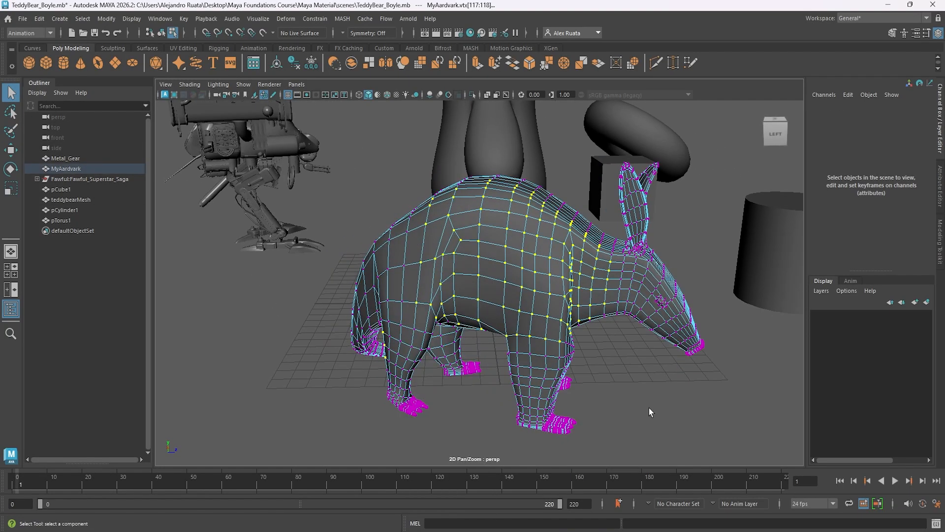
scroll(624, 362, "up", 2)
scroll(595, 363, "down", 3)
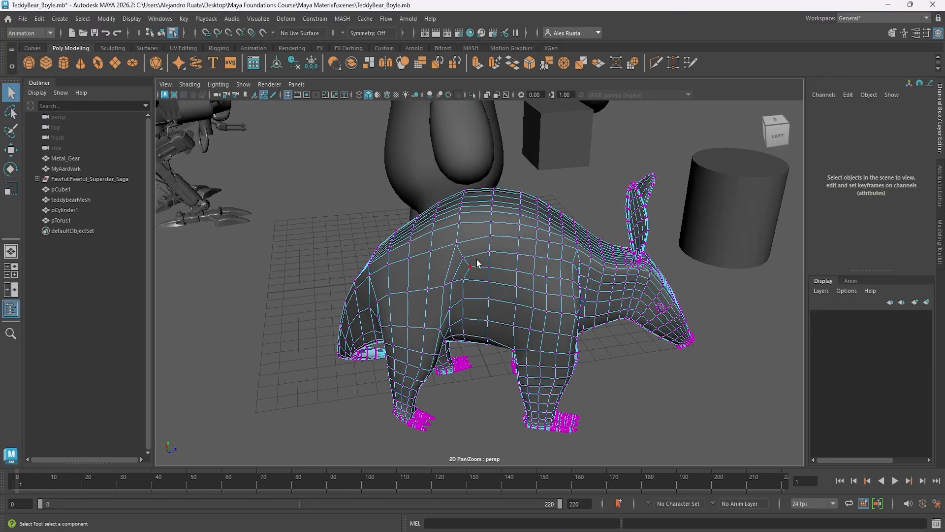
left_click(540, 300)
left_click_drag(540, 299, 498, 293, "alt")
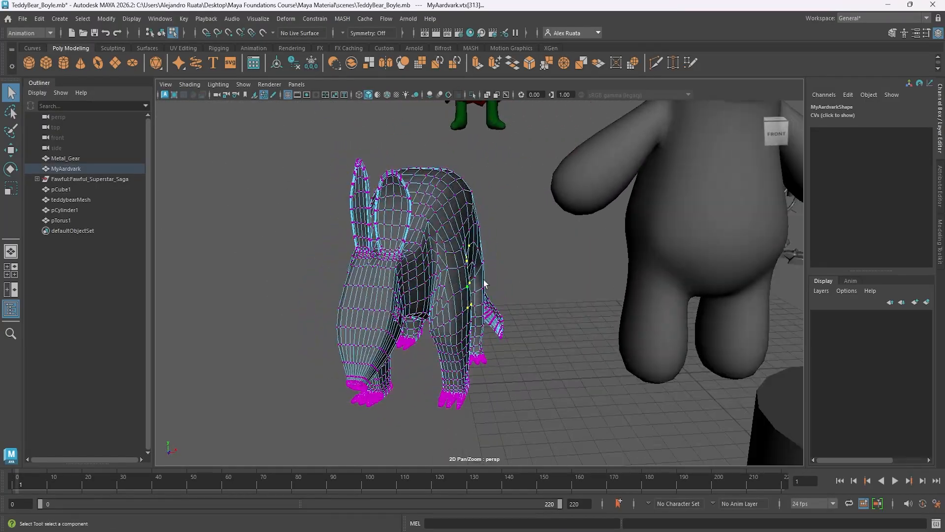
left_click_drag(506, 193, 442, 351)
- Switch the aardvark to face mode and clear the remaining face selection
left_click_drag(442, 317, 536, 315, "alt")
right_click_drag(512, 276, 558, 244, "alt")
left_click_drag(533, 284, 521, 235, "alt")
right_click_drag(522, 234, 521, 246)
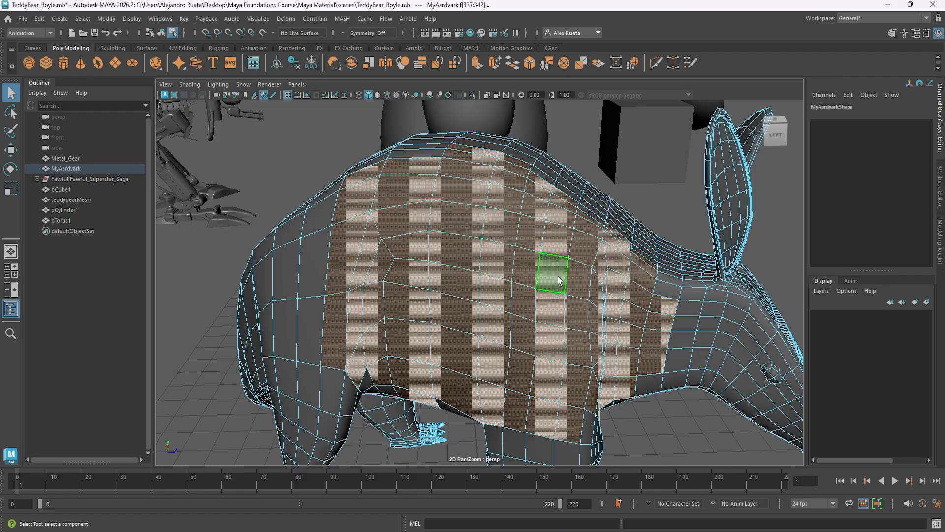
left_click(664, 433)
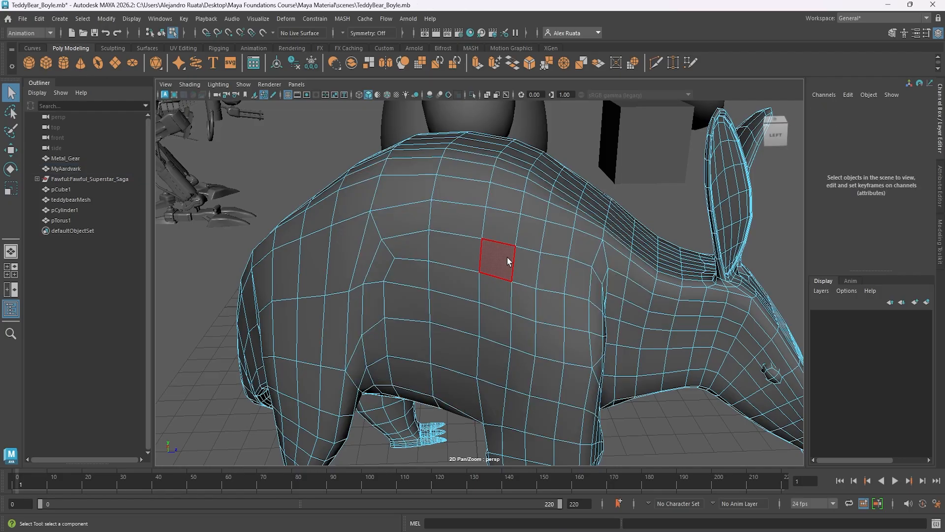
- Add individual, scattered faces across the aardvark's flank to the selection one by one
left_click(501, 225, "shift")
left_click(556, 239, "shift")
left_click(552, 272, "shift")
left_click(523, 333, "shift")
left_click(520, 372, "shift")
left_click(494, 362, "shift")
left_click(454, 311, "shift")
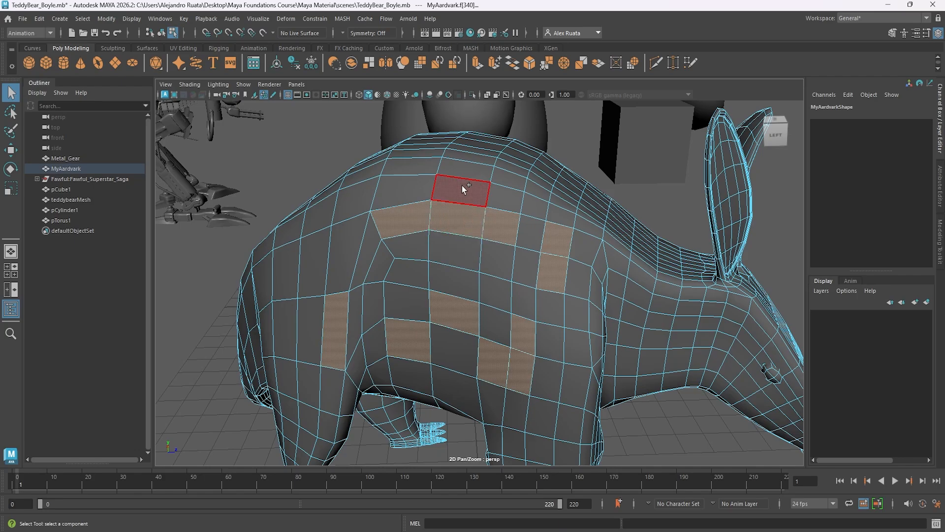
- Switch the aardvark to edge mode and add several individual edges along its flank to the selection
right_click_drag(441, 217, 430, 202)
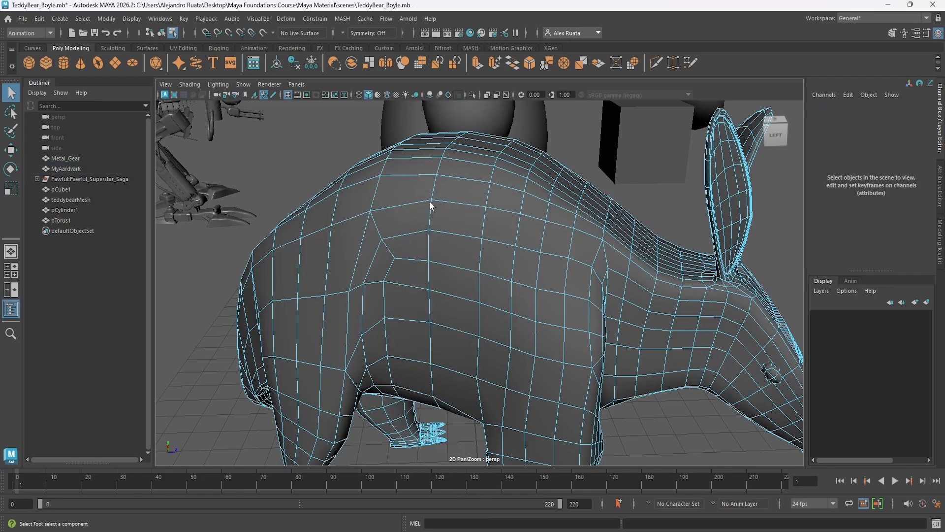
left_click_drag(469, 226, 471, 245, "alt")
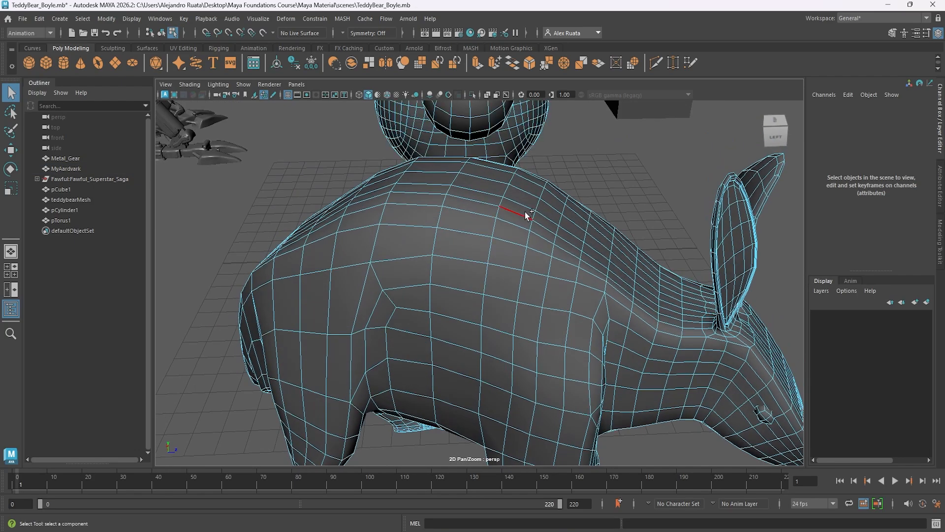
key("ctrl+z")
left_click(551, 266, "shift")
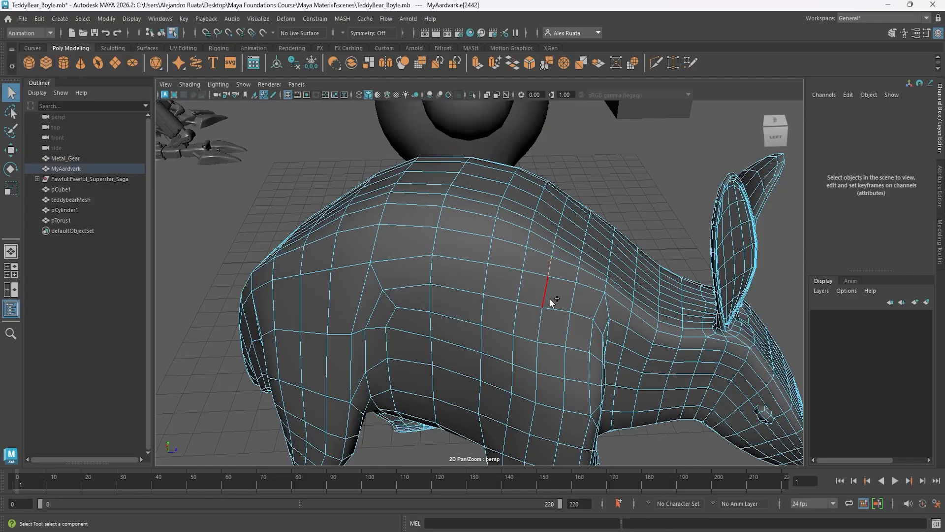
left_click(547, 297, "shift")
left_click(570, 323, "shift")
left_click(549, 345, "shift")
left_click(546, 373, "shift")
- Switch the aardvark to vertex mode and convert the selected flank vertices to faces
right_click_drag(496, 330, 451, 240)
middle_click_drag(477, 293, 466, 269, "alt")
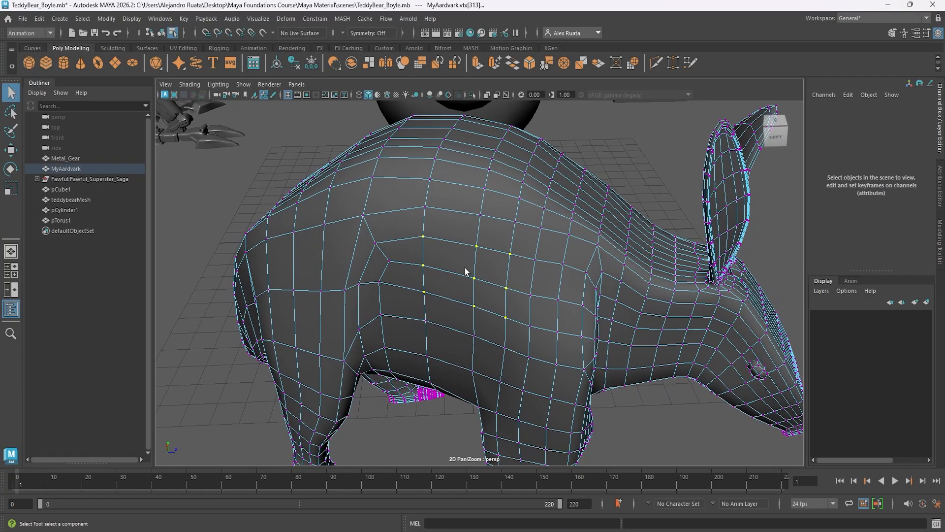
mouse_move(465, 271)
left_mouse_down("alt")
mouse_move(488, 262)
mouse_move(477, 250)
mouse_move(457, 261)
left_mouse_up("alt")
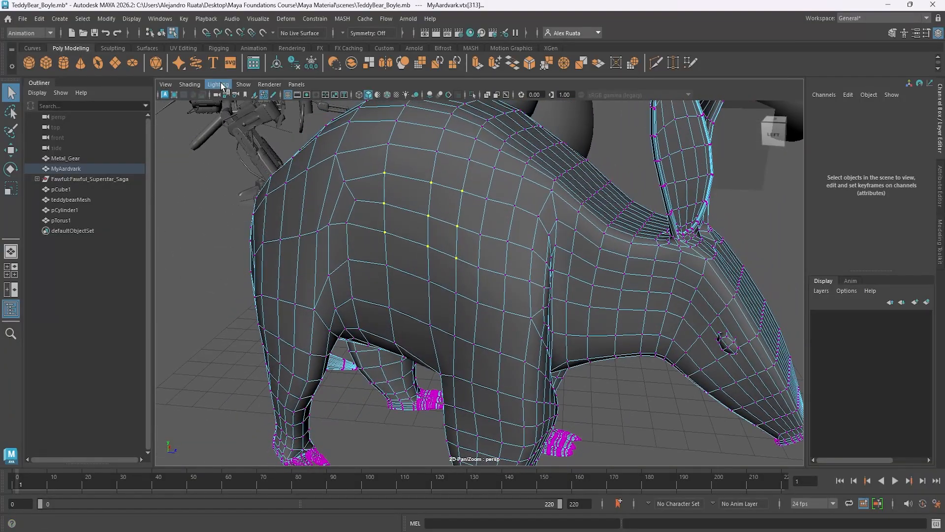
left_click(83, 20)
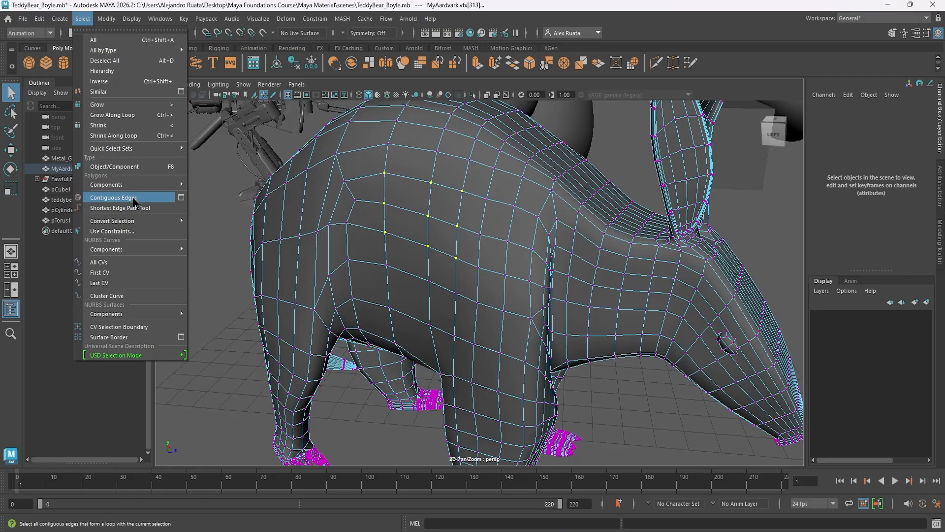
mouse_move(140, 250)
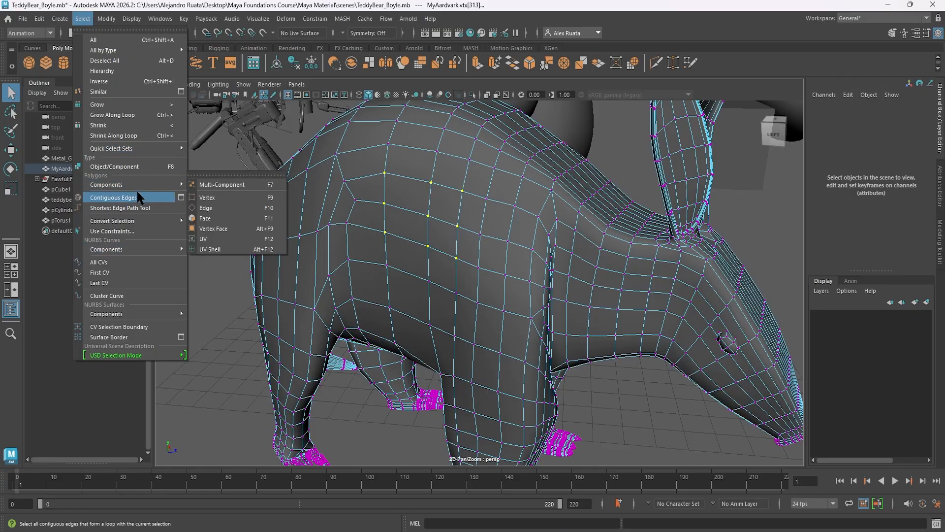
mouse_move(137, 220)
left_click(210, 309)
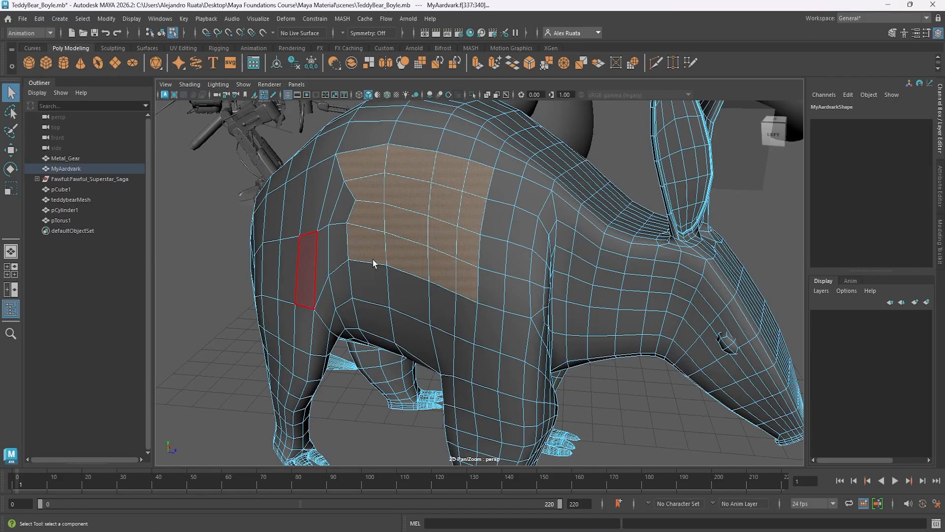
- Convert the selected block of faces on the aardvark's flank to edges
left_click_drag(439, 207, 541, 220, "alt")
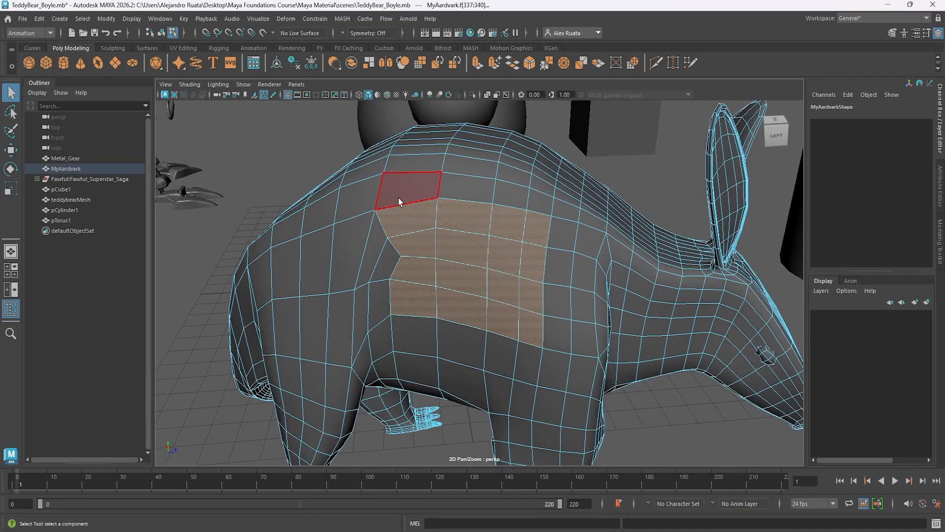
left_click(410, 221, "shift")
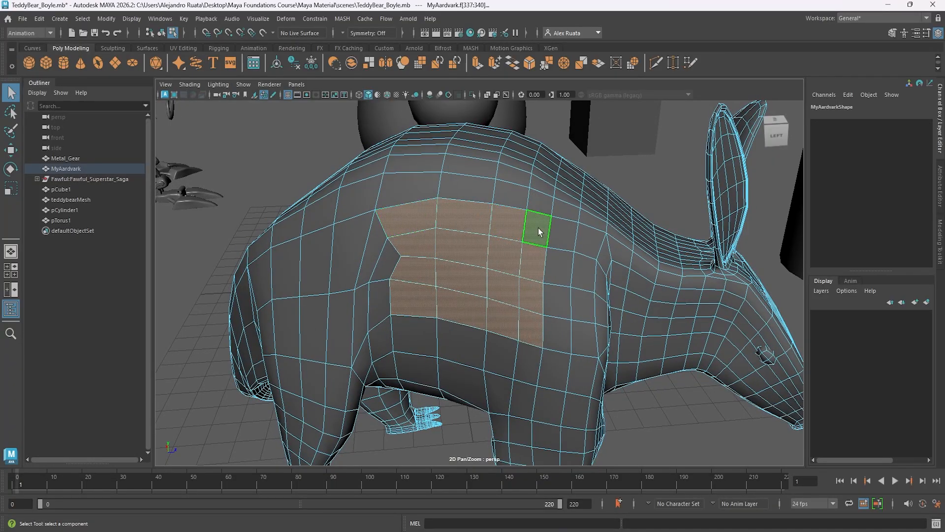
left_click(83, 19)
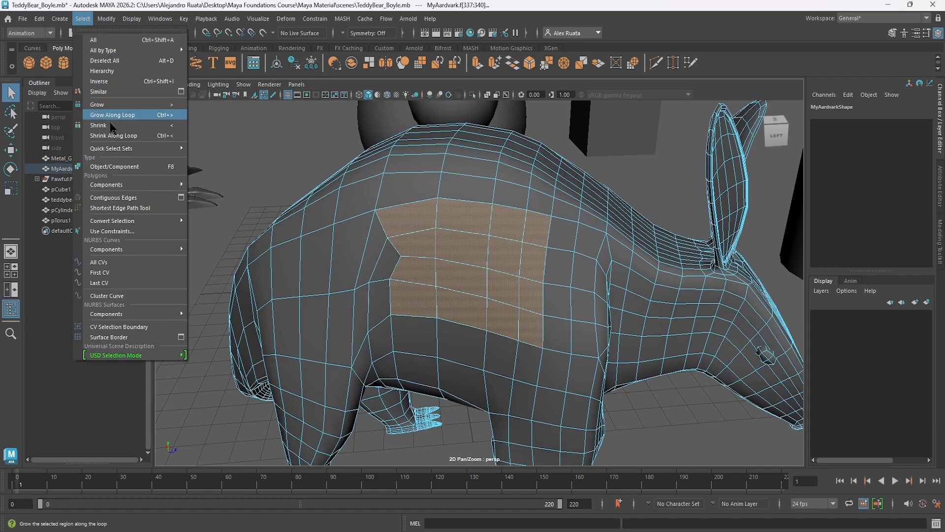
mouse_move(123, 221)
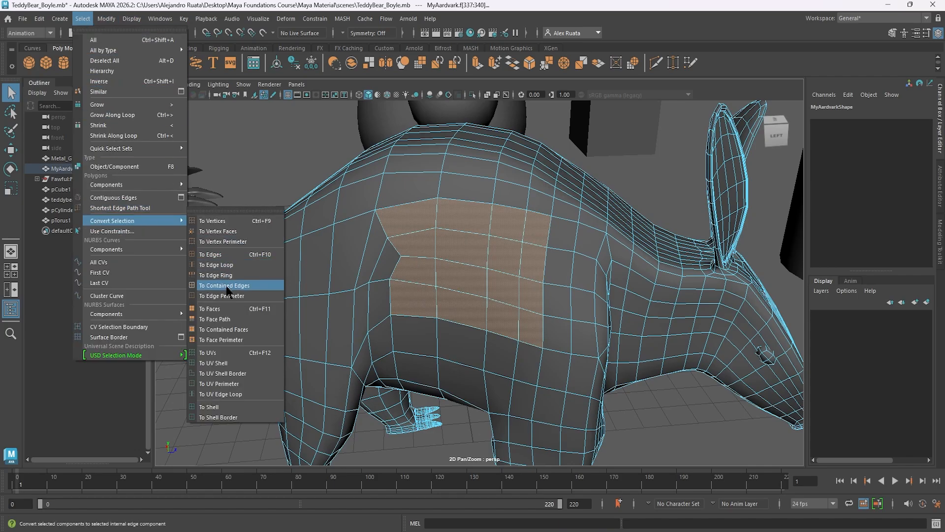
left_click(226, 254)
mouse_move(516, 226)
left_mouse_down("alt")
mouse_move(504, 213)
mouse_move(475, 241)
mouse_move(588, 228)
mouse_move(542, 205)
mouse_move(507, 231)
left_mouse_up("alt")
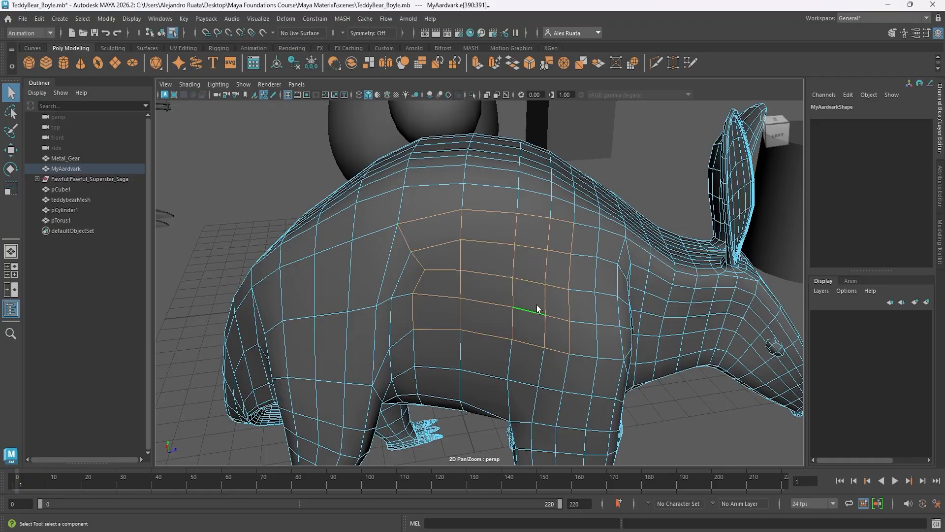
left_click_drag(537, 305, 498, 303, "alt")
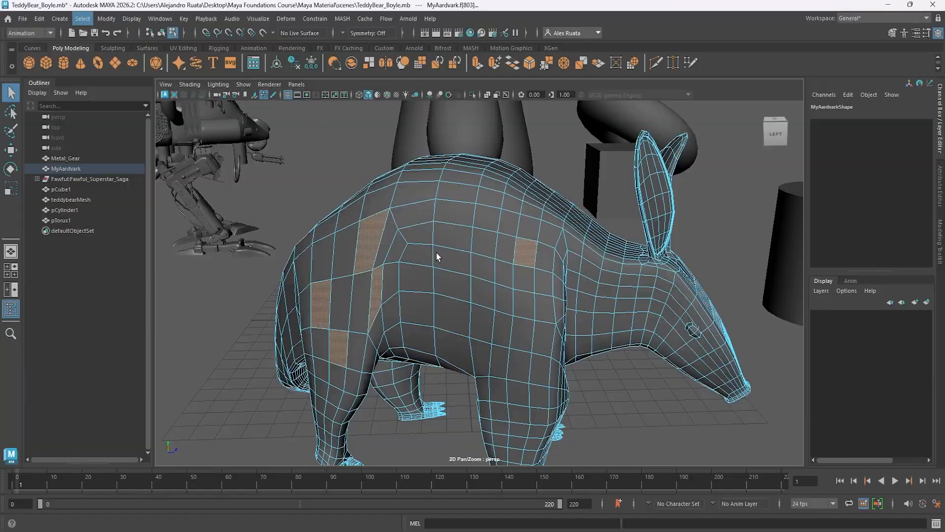
- Clear the scattered face selection and return the aardvark to object mode
left_click_drag(437, 252, 378, 238, "alt")
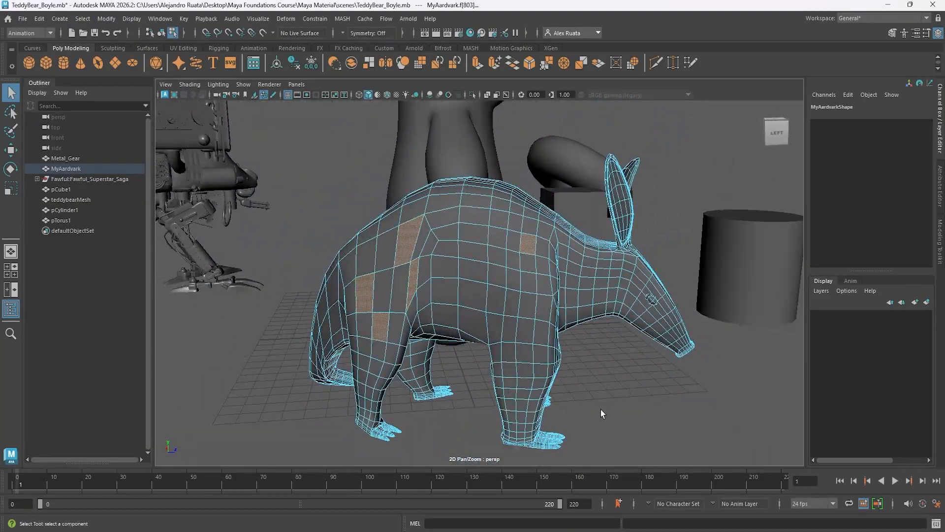
left_click_drag(602, 413, 556, 392, "alt")
left_click(582, 388)
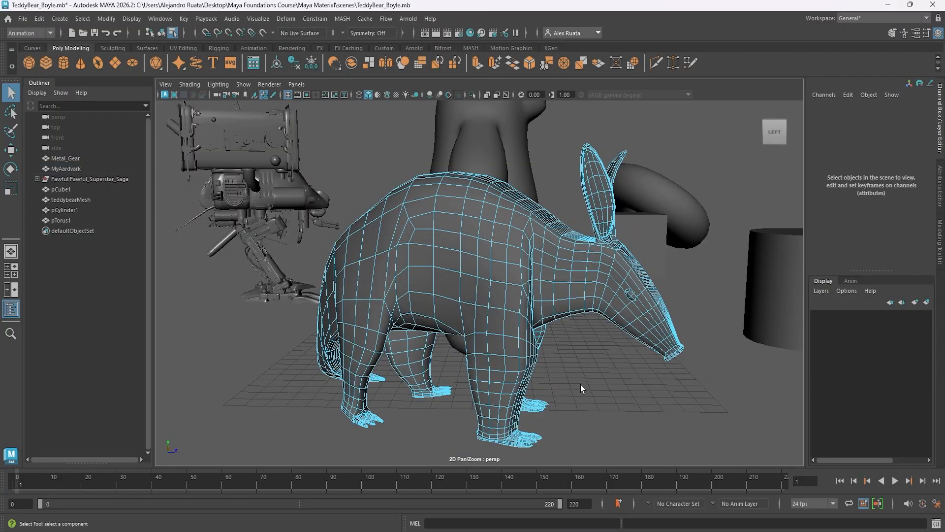
right_click(452, 219)
left_click_drag(462, 245, 423, 256, "alt")
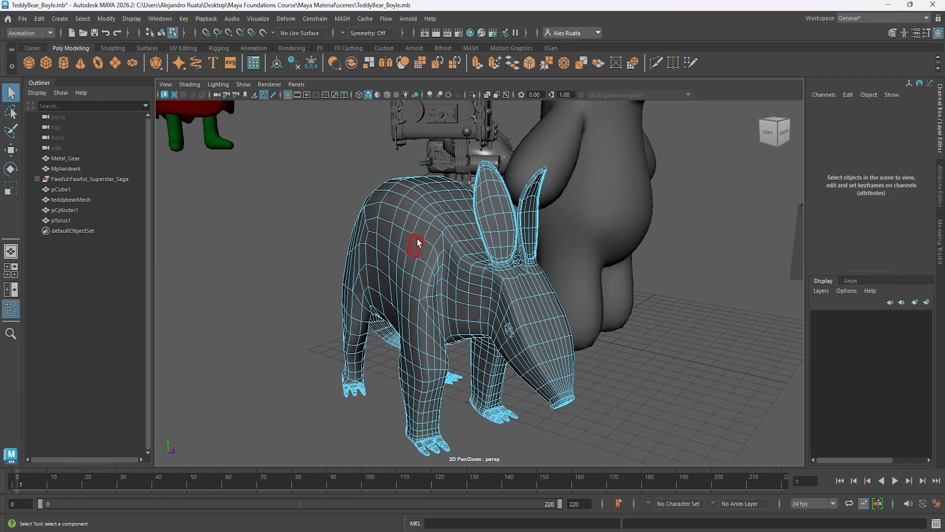
left_click_drag(454, 258, 434, 261, "alt")
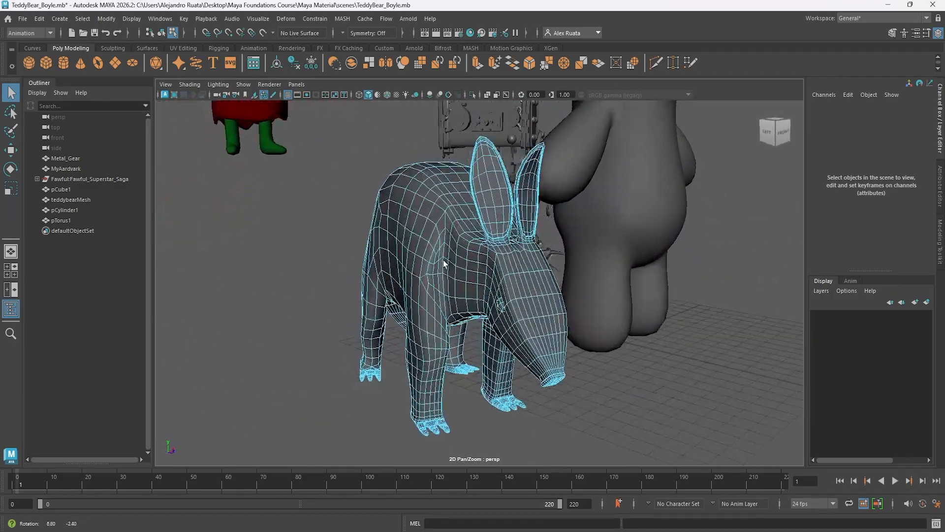
right_click_drag(441, 237, 485, 220)
- Select the teddy bear as a whole object and activate the Move Tool
middle_click_drag(571, 205, 497, 315, "alt")
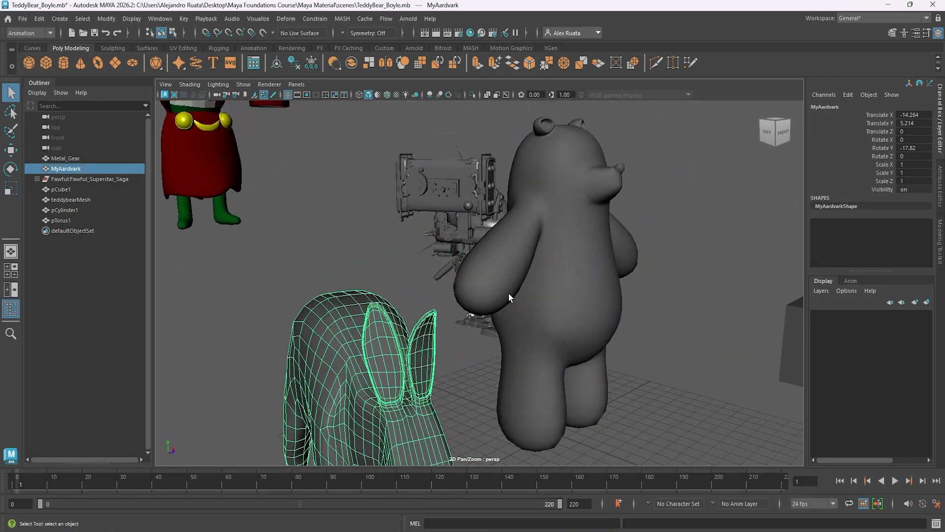
left_click(518, 291)
left_click_drag(539, 287, 501, 299, "alt")
key("w")
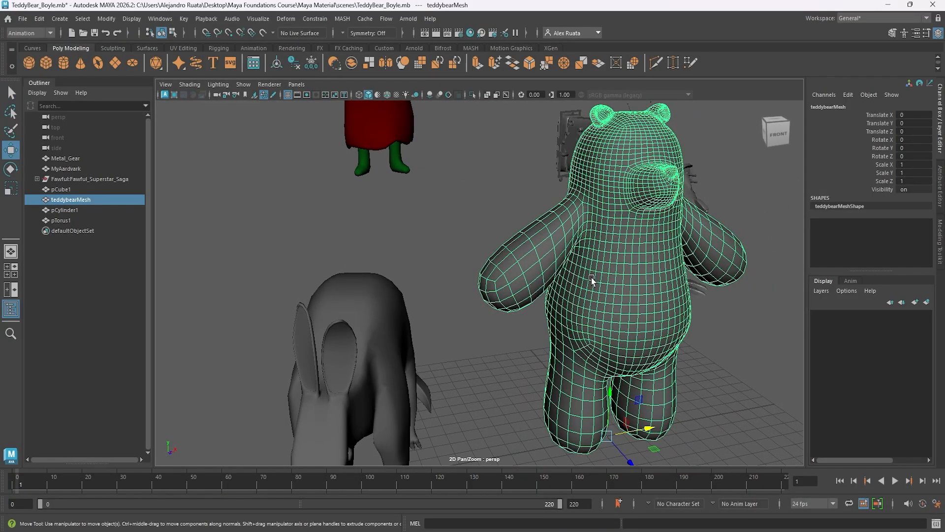
middle_click_drag(589, 276, 457, 289, "alt")
right_click_drag(539, 289, 439, 295, "alt")
left_click_drag(440, 298, 478, 291, "alt")
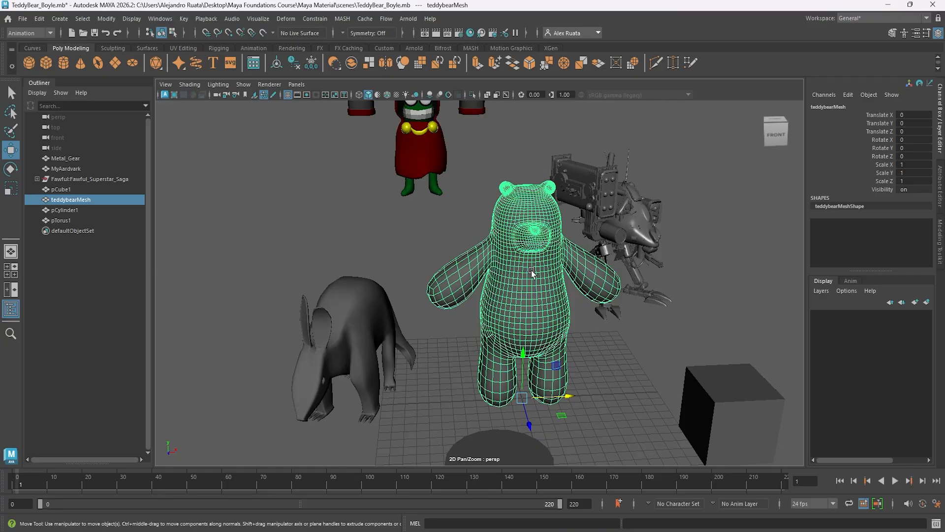
- Select the aardvark object and switch it to face mode
left_click(347, 316)
left_click_drag(362, 312, 411, 305, "alt")
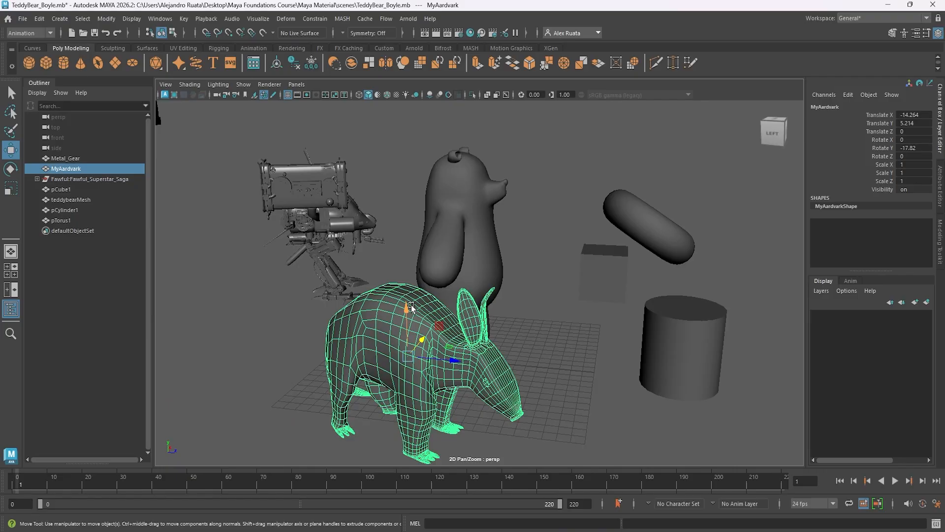
middle_click_drag(412, 305, 480, 249, "alt")
right_click_drag(467, 237, 458, 259)
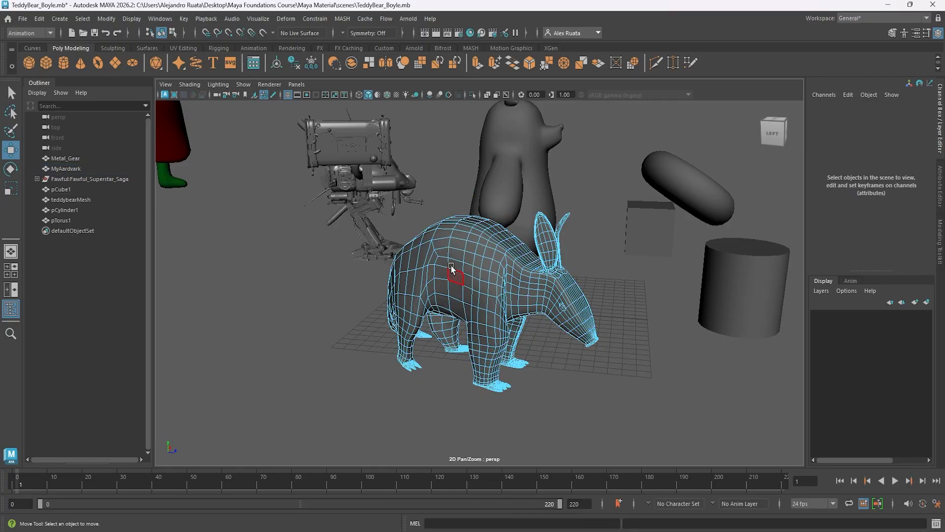
- Return the aardvark to object mode and move the whole object with the Move Tool
right_click_drag(468, 237, 516, 226)
left_click_drag(515, 226, 431, 290, "alt")
left_click_drag(373, 260, 441, 231)
left_click_drag(441, 231, 467, 227, "alt")
- Select a single vertex on the aardvark in vertex mode, then single edges in edge mode
right_click_drag(398, 166, 354, 167)
left_click_drag(400, 207, 412, 220, "alt")
left_click(418, 224)
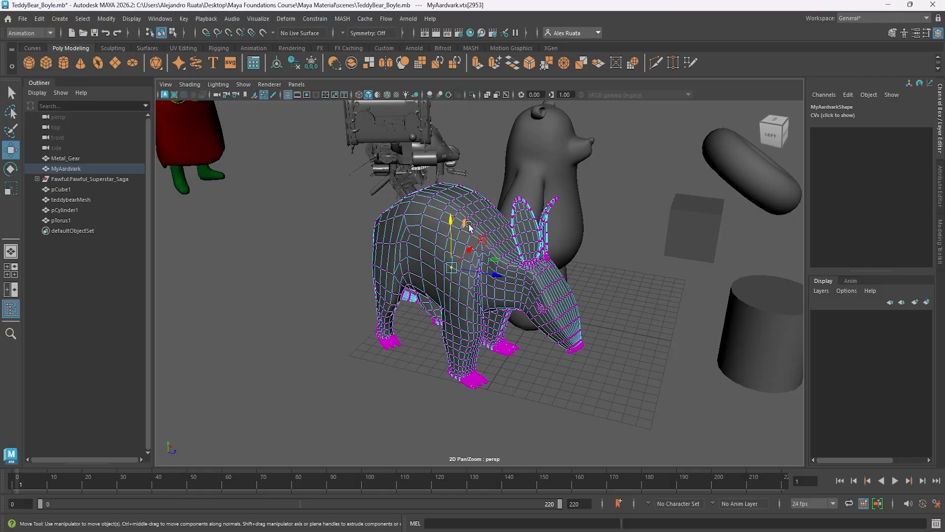
right_click(413, 212)
left_click(418, 194)
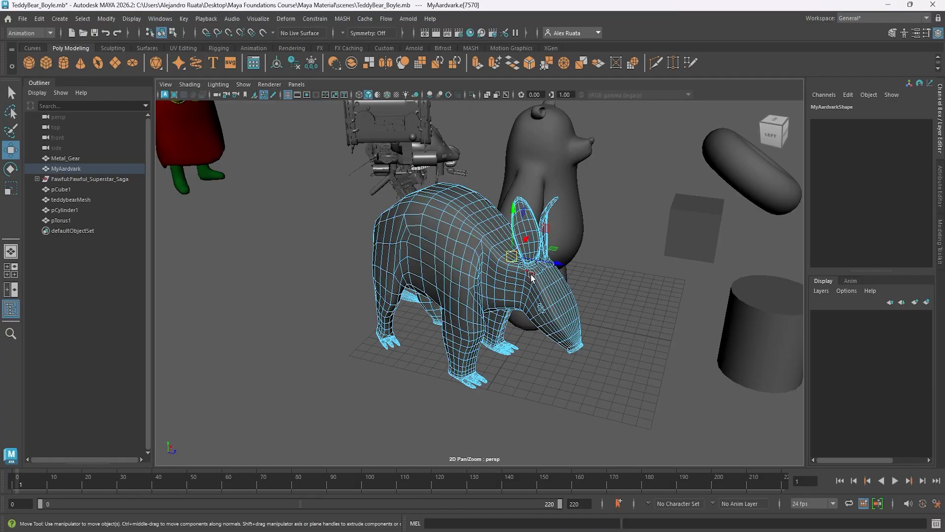
left_click(452, 209)
- Switch the aardvark to face mode and select single faces on its body one after another
right_click(468, 266)
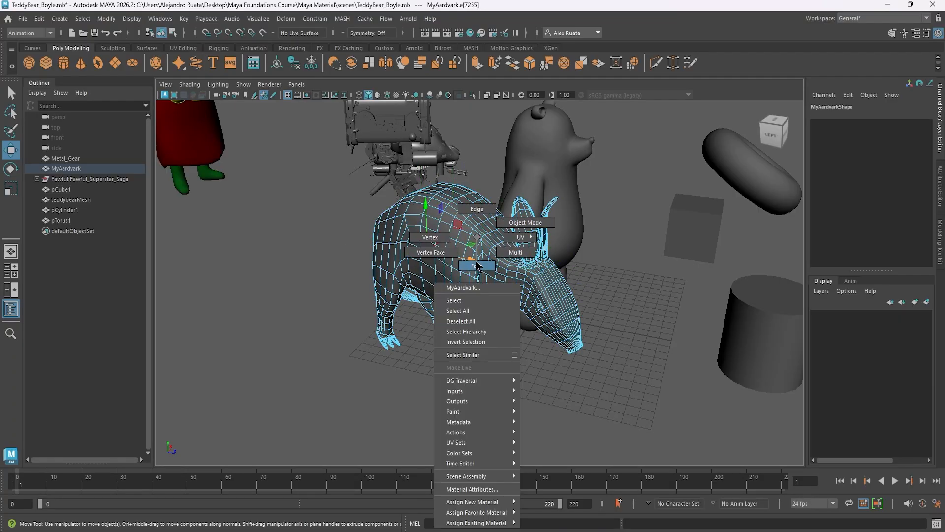
left_click(468, 285)
left_click(455, 292)
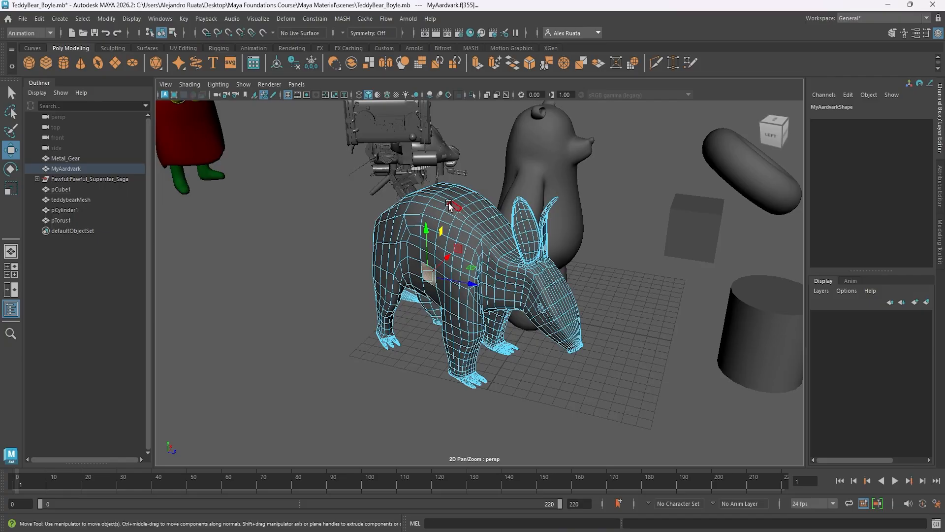
left_click(473, 291)
left_click(417, 228)
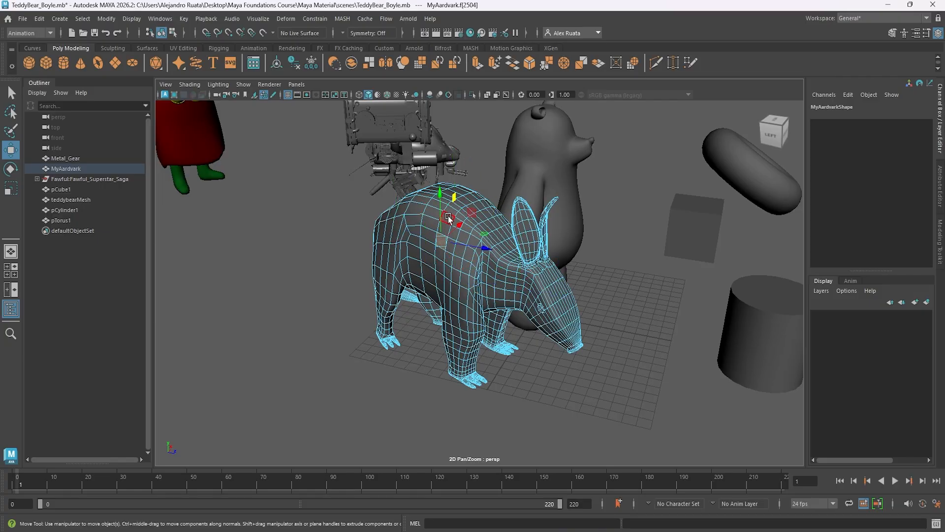
- Return the aardvark to object mode and move it to about Translate X -17.28, Y 4.56
right_click(420, 227)
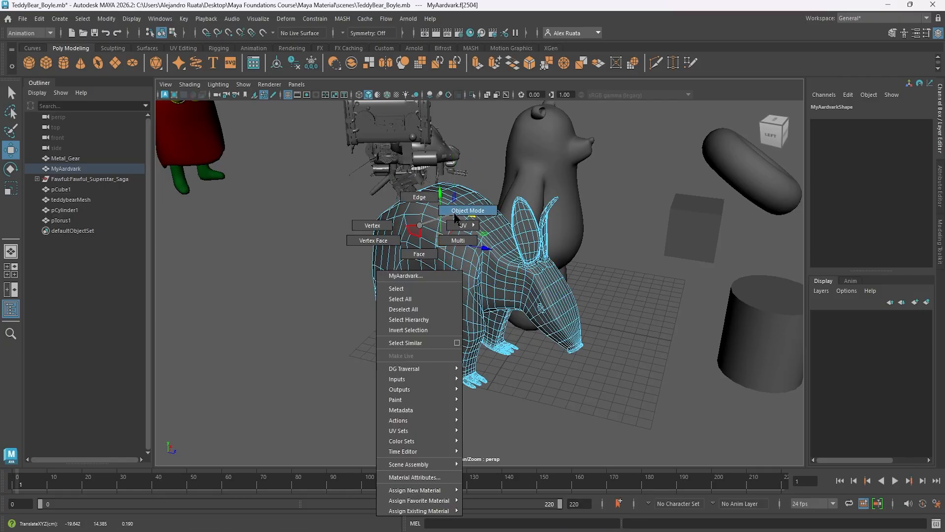
right_click_drag(455, 214, 458, 211)
left_click_drag(459, 266, 511, 212, "alt")
left_click_drag(521, 172, 527, 279)
middle_click_drag(527, 270, 516, 229, "alt")
left_click_drag(515, 229, 469, 234, "alt")
left_click_drag(440, 277, 454, 280, "alt")
- Toggle the aardvark repeatedly between component selection and object selection, ending in object selection
key("F8")
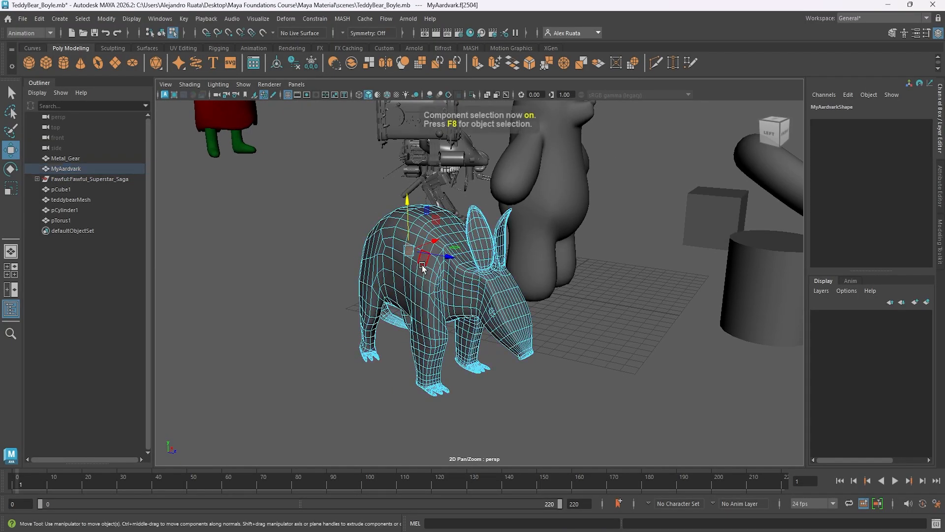
key("F8")
key("F8")
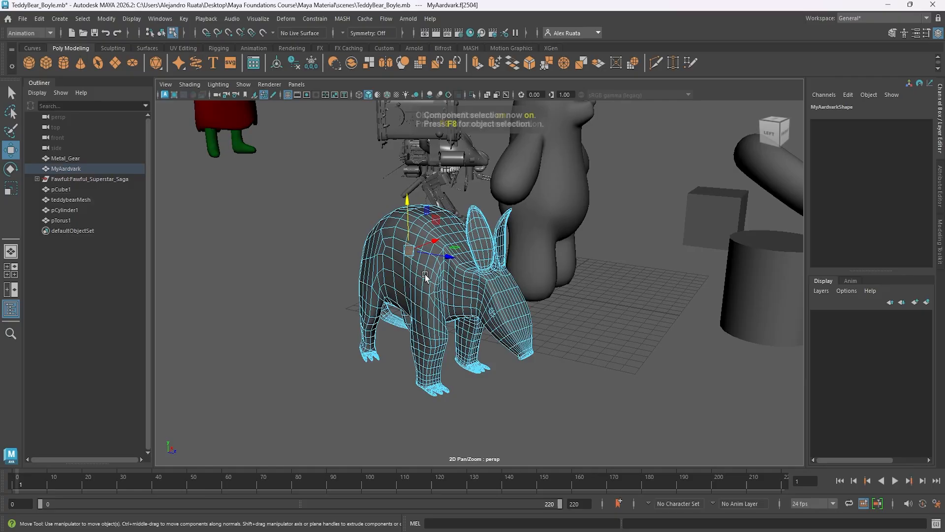
key("F8")
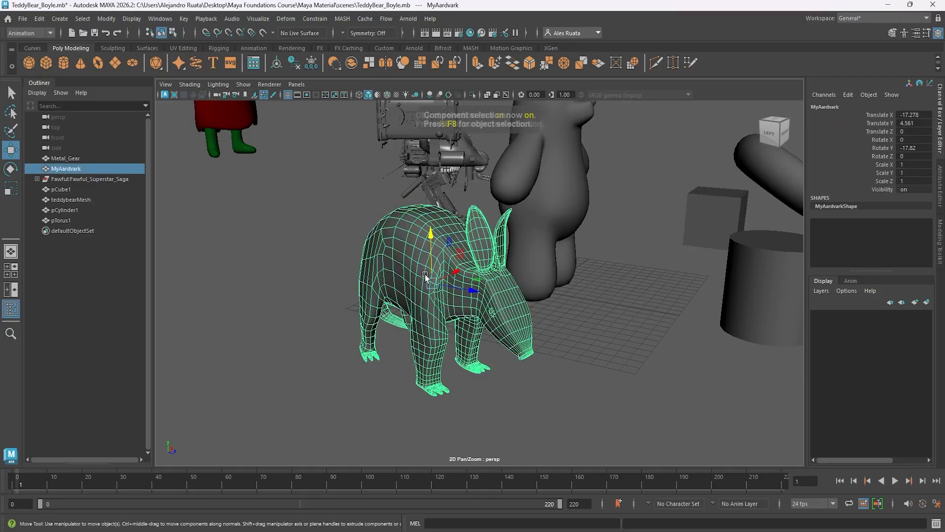
key("F8")
left_click_drag(404, 260, 482, 291, "alt")
scroll(471, 278, "up", 2)
scroll(471, 278, "up", 3)
scroll(480, 281, "down", 3)
key("F8")
key("F8")
key("F8")
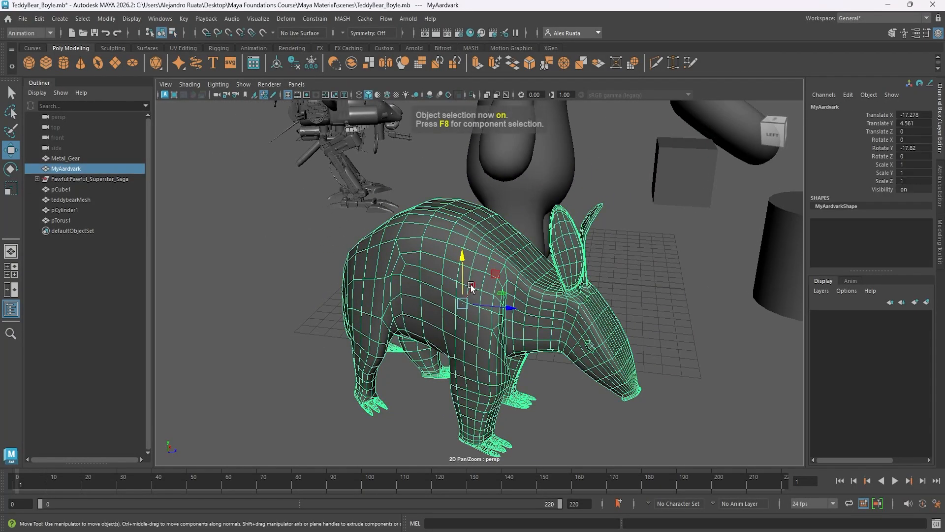
- Select a vertex on the aardvark's upper flank in vertex mode and toggle between object and component selection
right_click(435, 254)
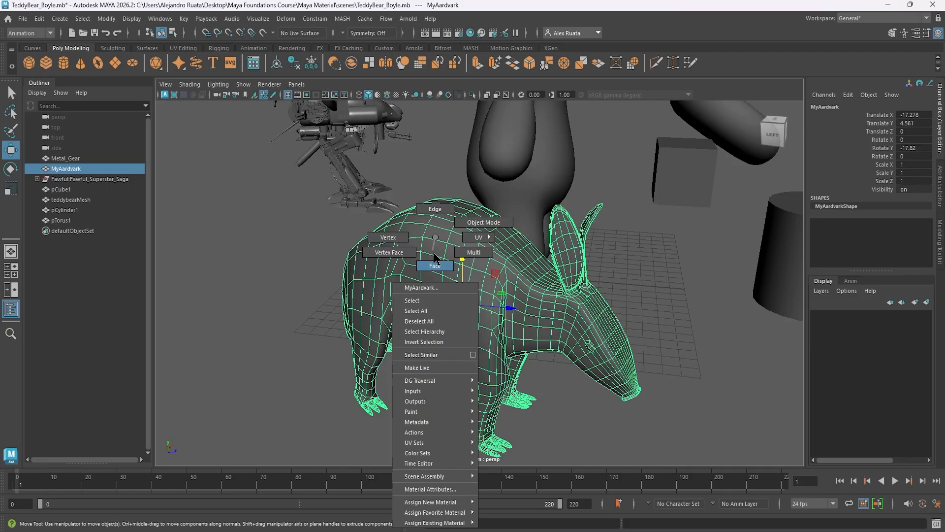
left_click(405, 239)
key("F8")
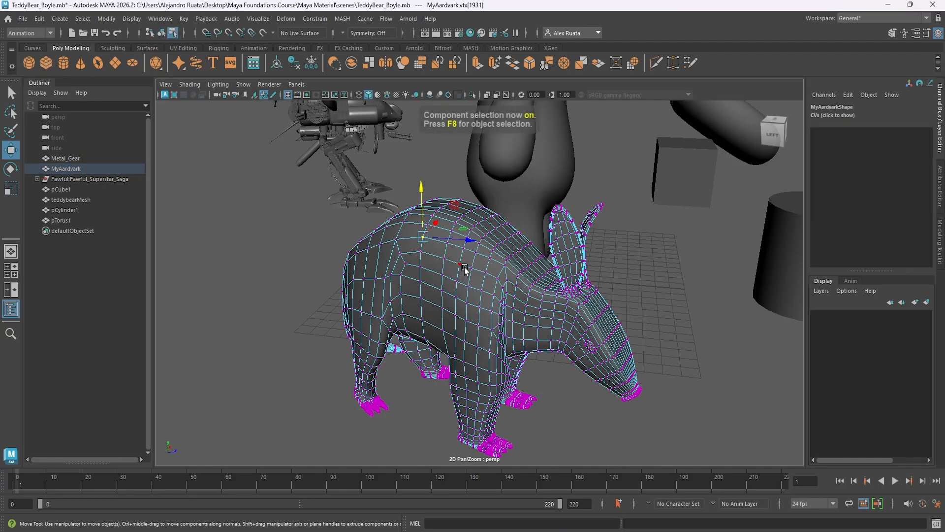
- Toggle the aardvark repeatedly between component and object selection, finishing with object selection on
key("F8")
key("F8")
key("F8")
key("F8")
key("F8")
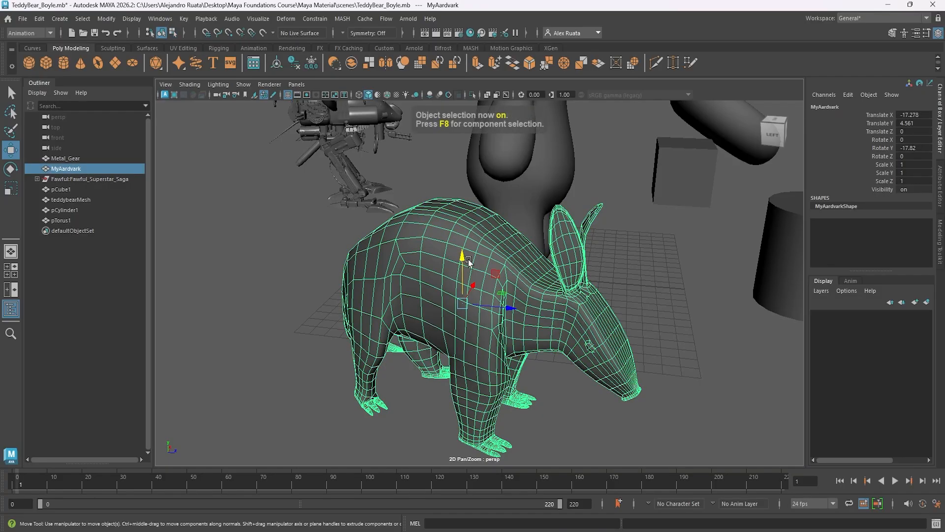
- Switch the aardvark to vertex mode, clear the vertex selection, and toggle through component selection back to object selection
right_click(487, 237)
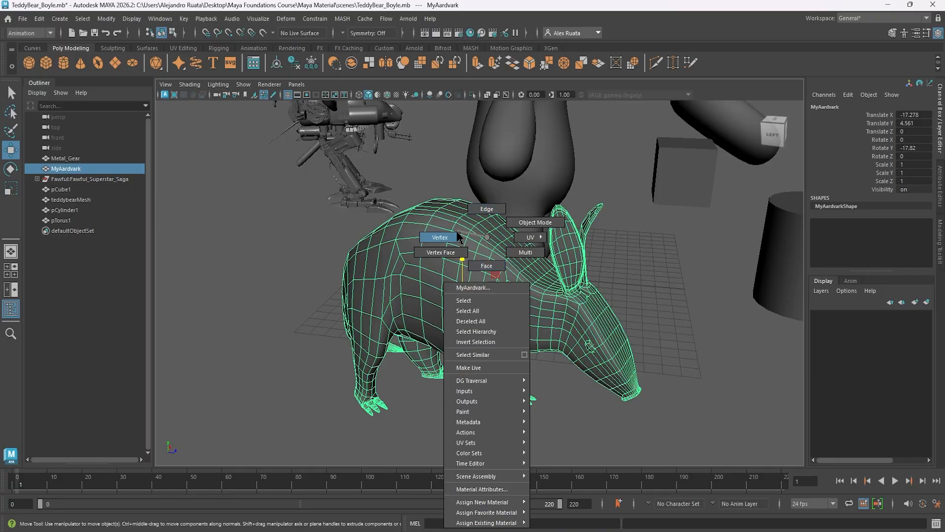
left_click(439, 238)
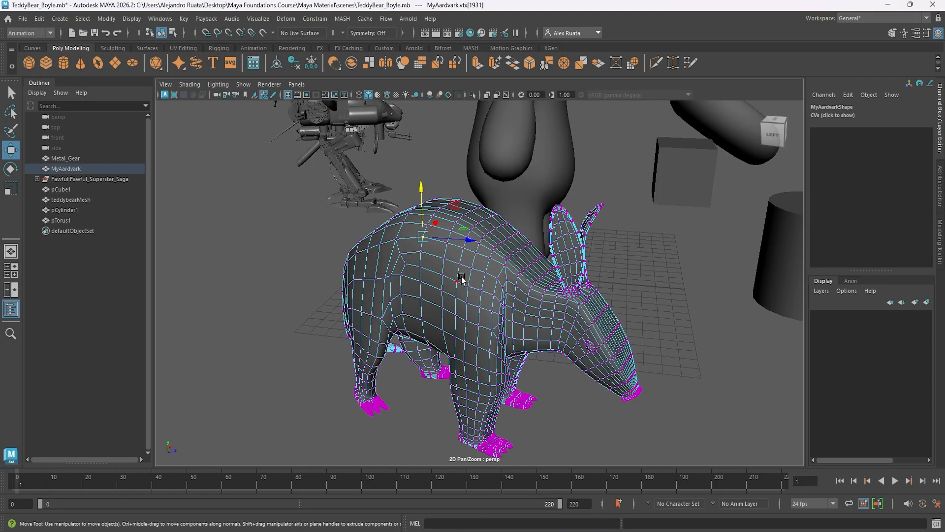
left_click(307, 271)
left_click_drag(413, 315, 399, 312, "alt")
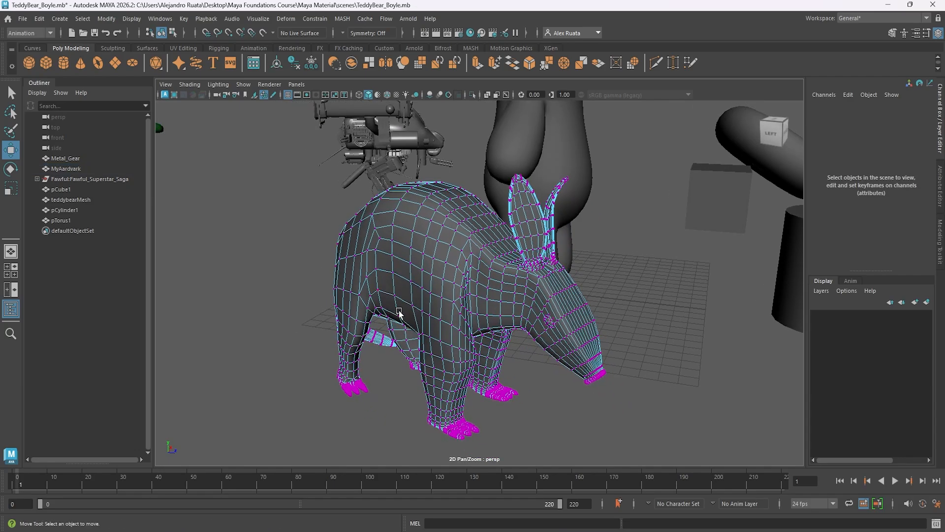
key("F8")
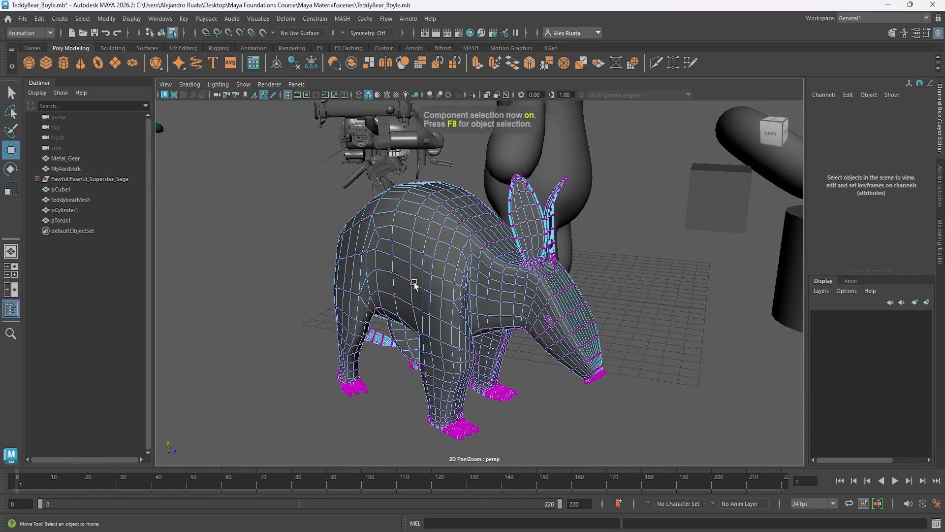
key("F8")
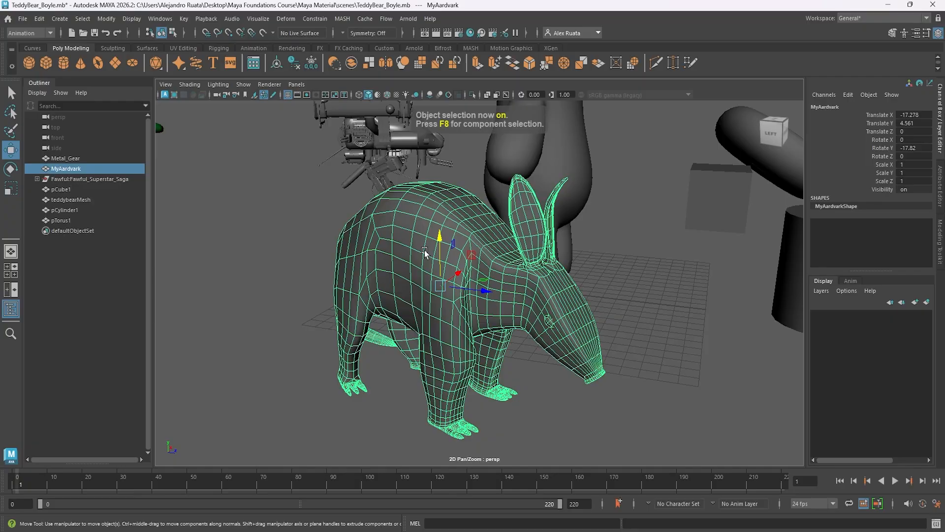
- Enable selection by component type and select single vertices on the aardvark's flank and back one after another
left_click_drag(427, 266, 483, 270, "alt")
right_click_drag(483, 270, 442, 268, "alt")
mouse_move(442, 269)
left_mouse_down("alt")
mouse_move(454, 268)
mouse_move(447, 274)
left_mouse_up("alt")
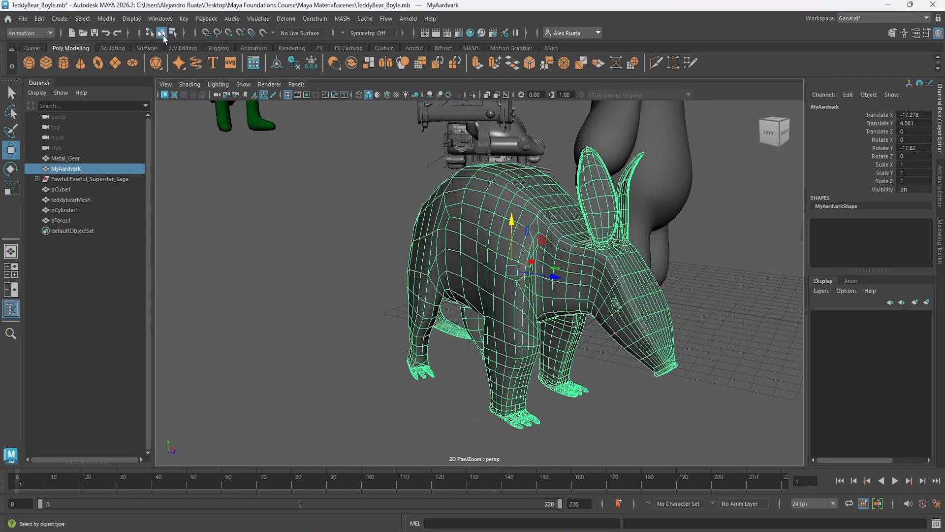
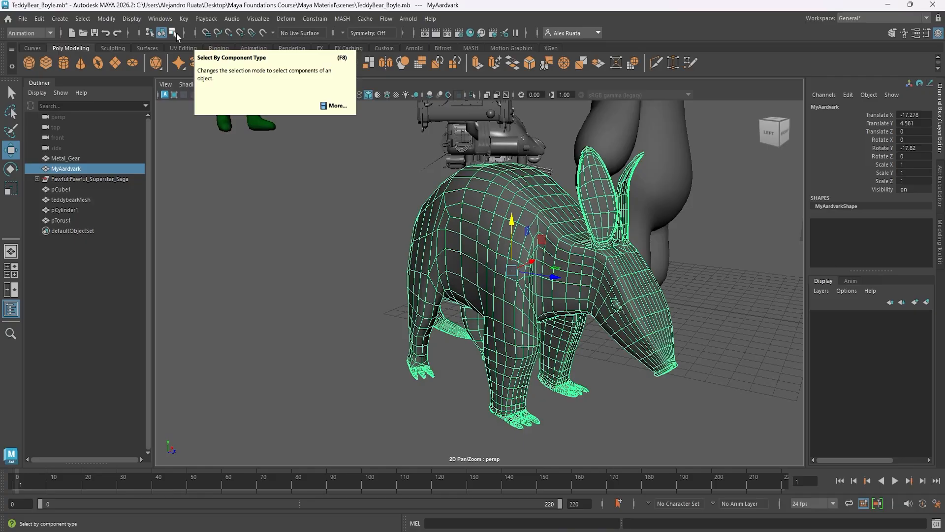
left_click(174, 32)
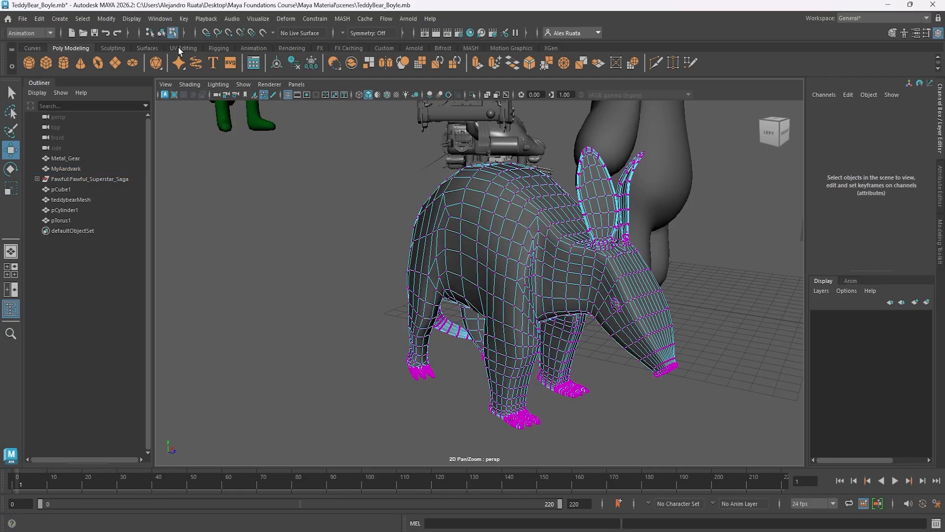
left_click_drag(463, 237, 506, 246, "alt")
left_click(528, 230)
left_click(503, 254)
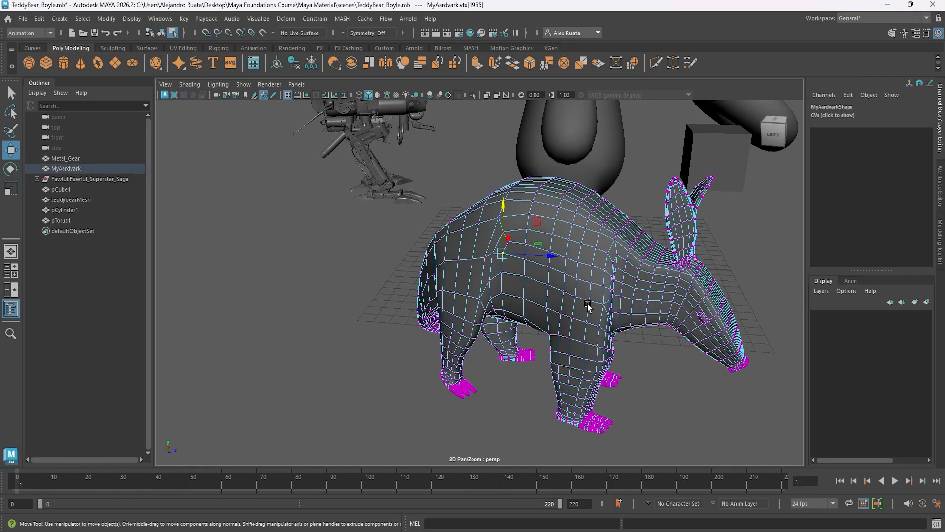
left_click(589, 300)
left_click(592, 217)
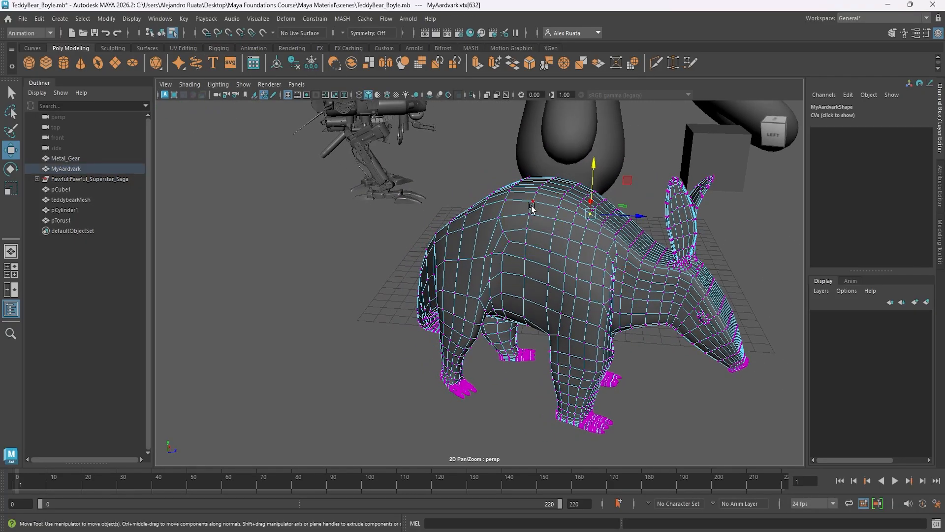
- Return the aardvark to selection by object type and switch it back to vertex mode
left_click(163, 35)
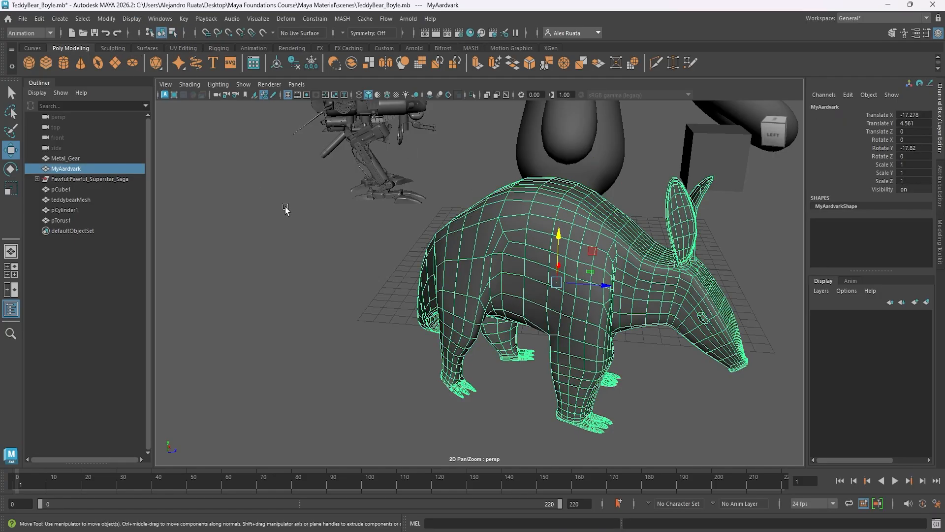
left_click_drag(503, 265, 496, 224, "alt")
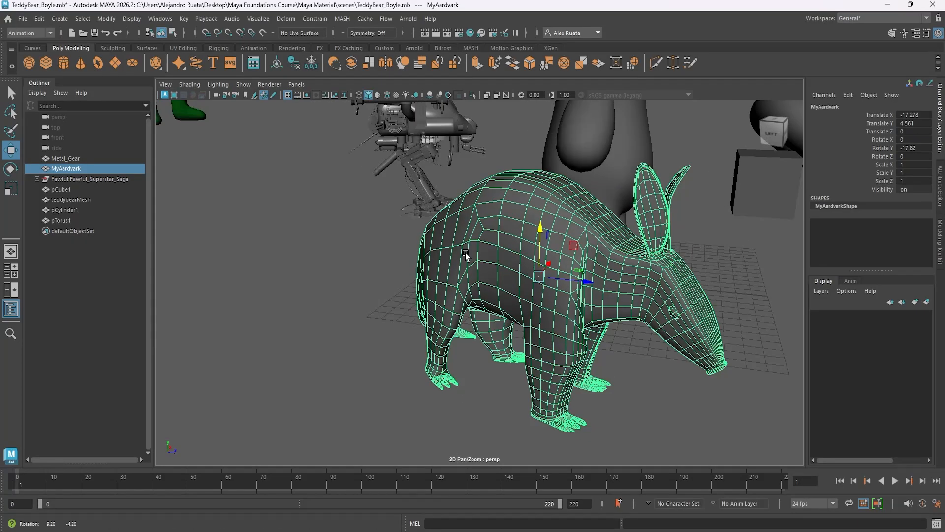
right_click(506, 219)
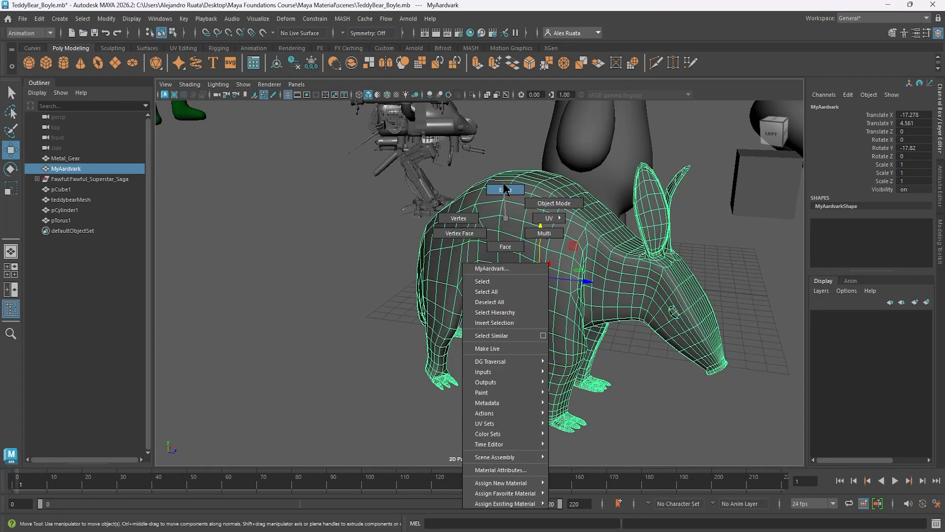
left_click(479, 222)
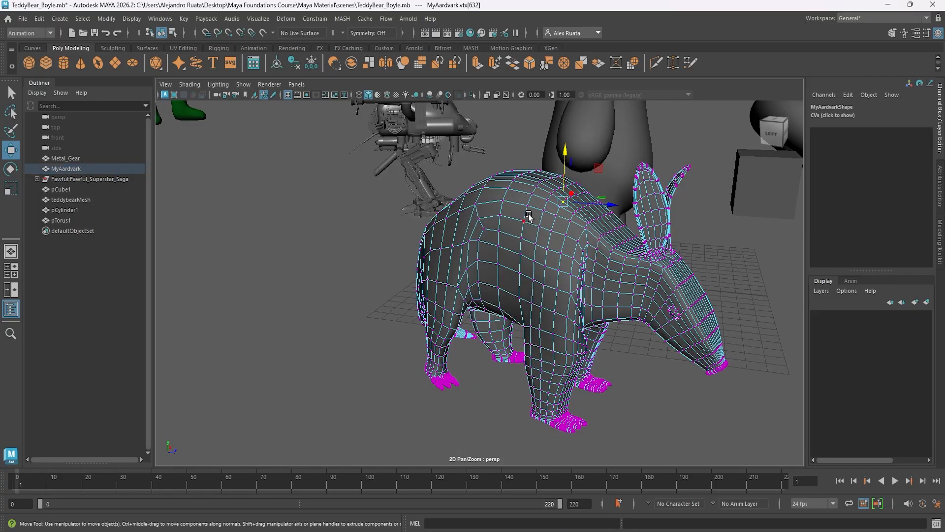
- Toggle the aardvark from vertex mode to object selection and back to component selection, and finish in selection by object type
right_click(525, 228)
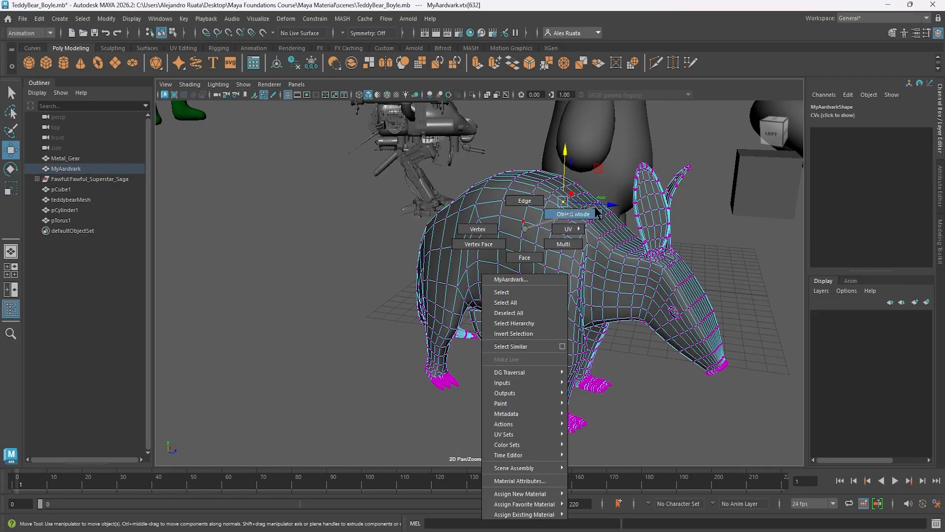
right_click_drag(589, 213, 525, 228)
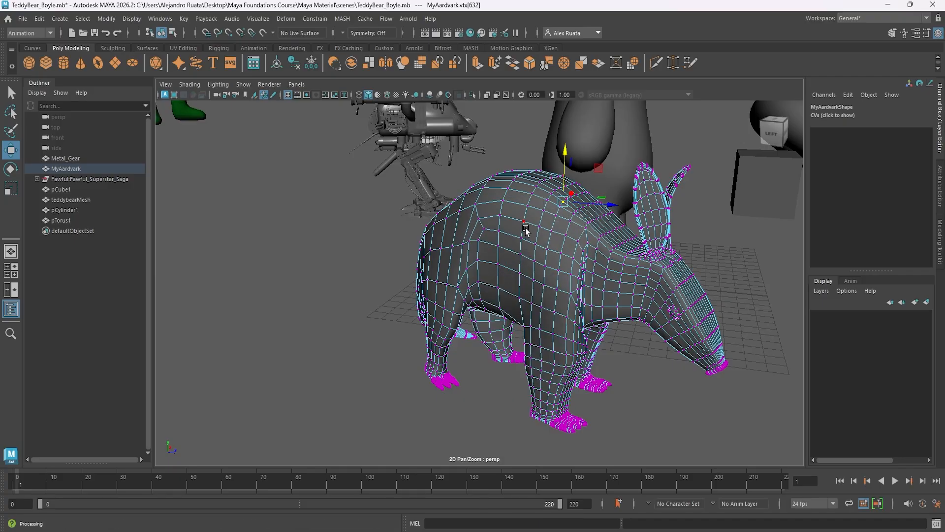
key("F8")
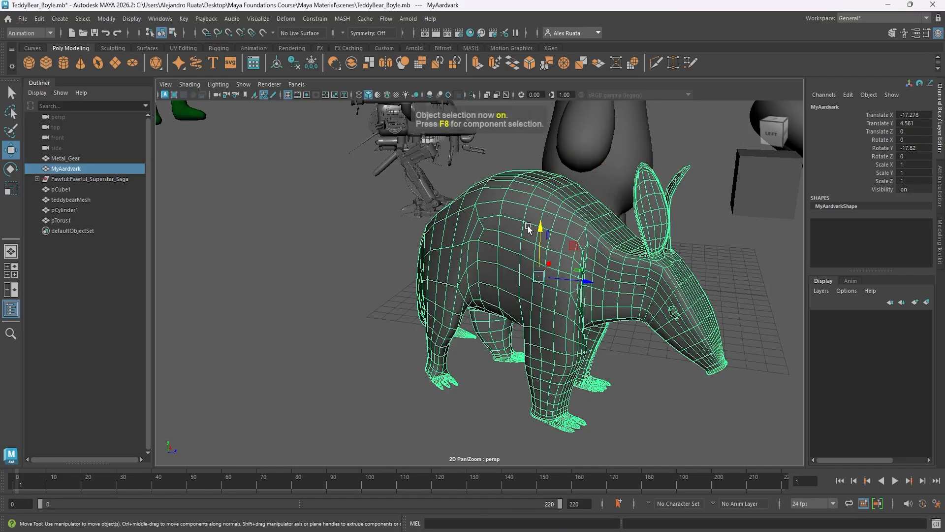
key("F8")
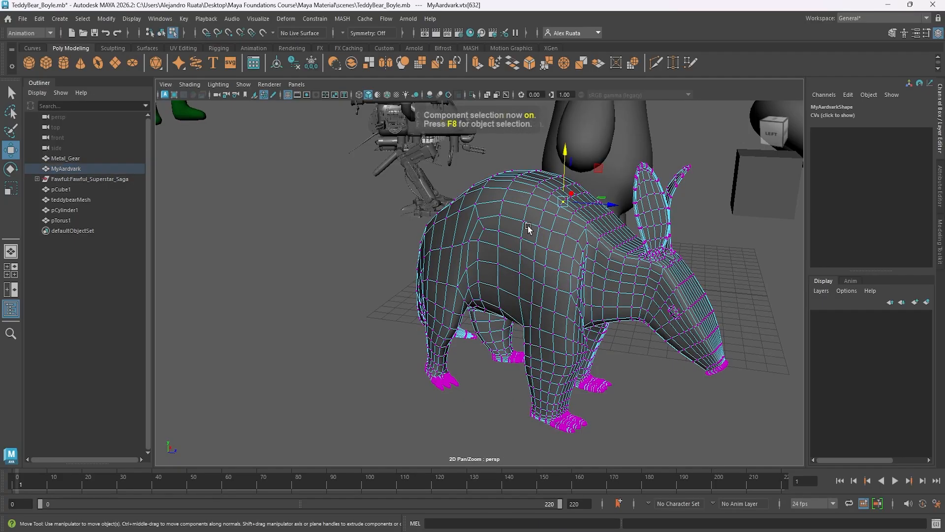
left_click(163, 34)
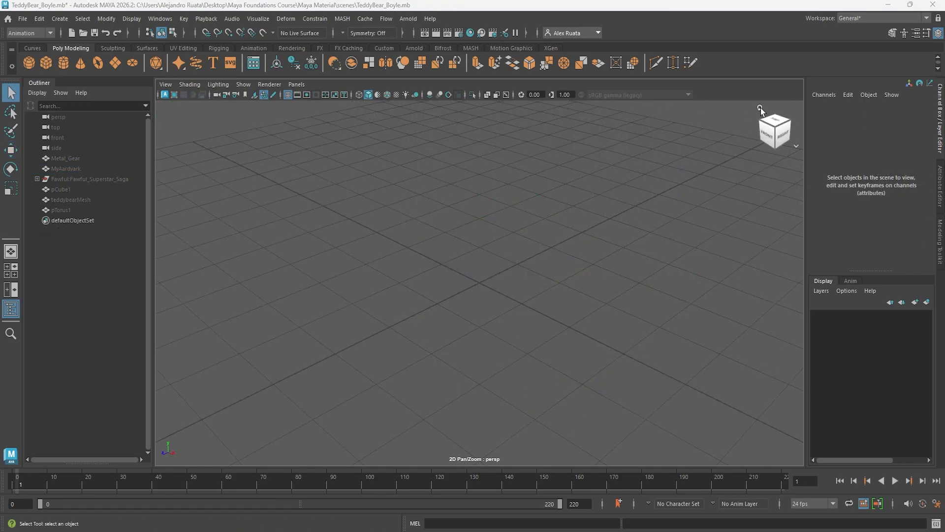
- Reset the perspective view to home and create a polygon cylinder at the origin
left_click(760, 107)
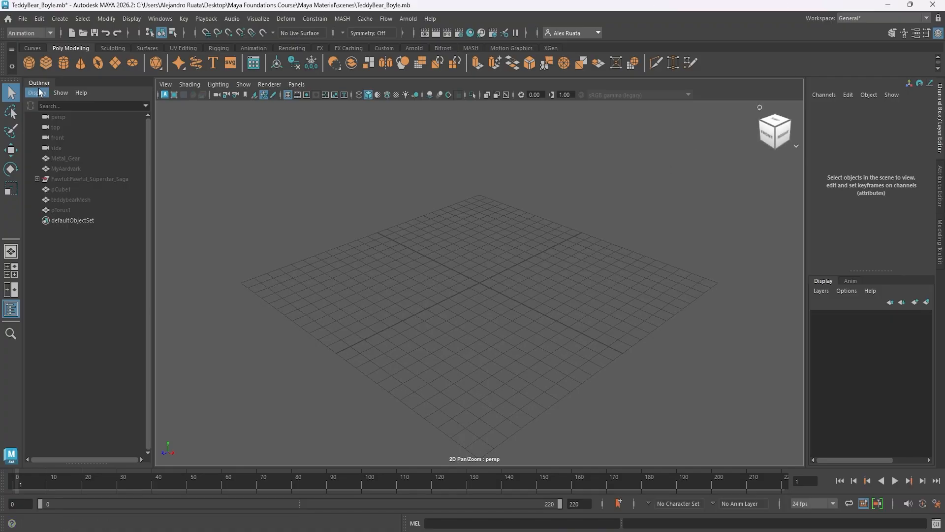
left_click(67, 64)
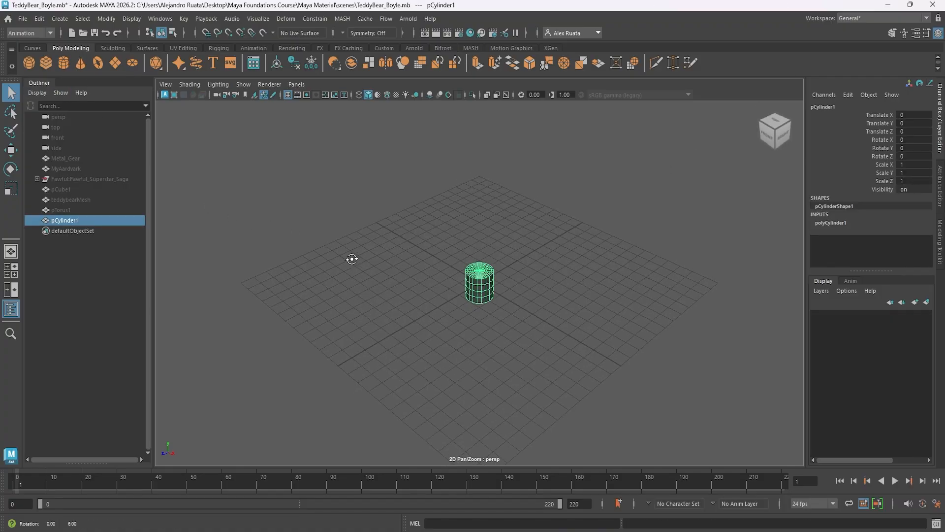
right_click_drag(359, 264, 616, 267, "alt")
- Set the cylinder's Subdivisions Height to 3 and Subdivisions Caps to 3
left_click(831, 224)
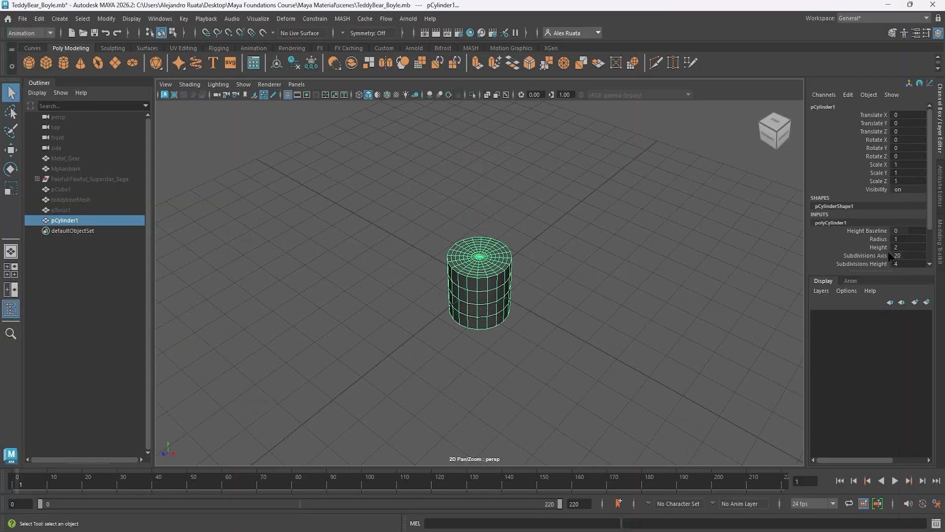
scroll(874, 252, "down", 2)
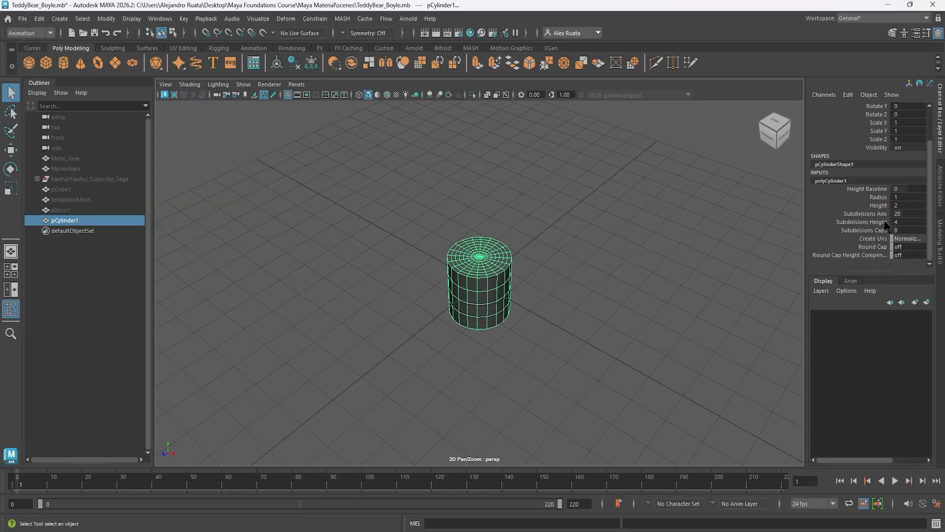
left_click(901, 222)
type("2")
key("Return")
left_click_drag(901, 221, 908, 222)
left_click(907, 221)
type("3")
key("Return")
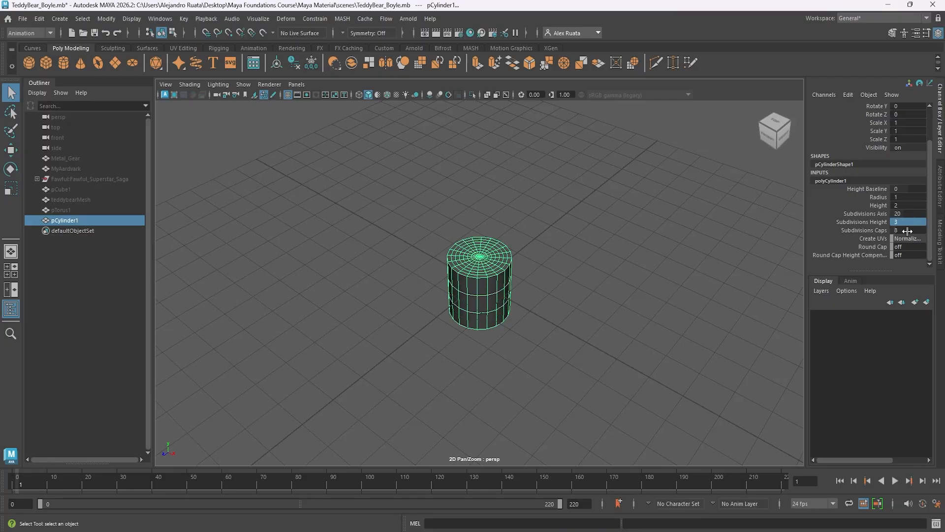
left_click(908, 231)
type("3")
key("Return")
- Scale the cylinder uniformly to about 6.06 on X, Y and Z
left_click_drag(517, 282, 479, 296, "alt")
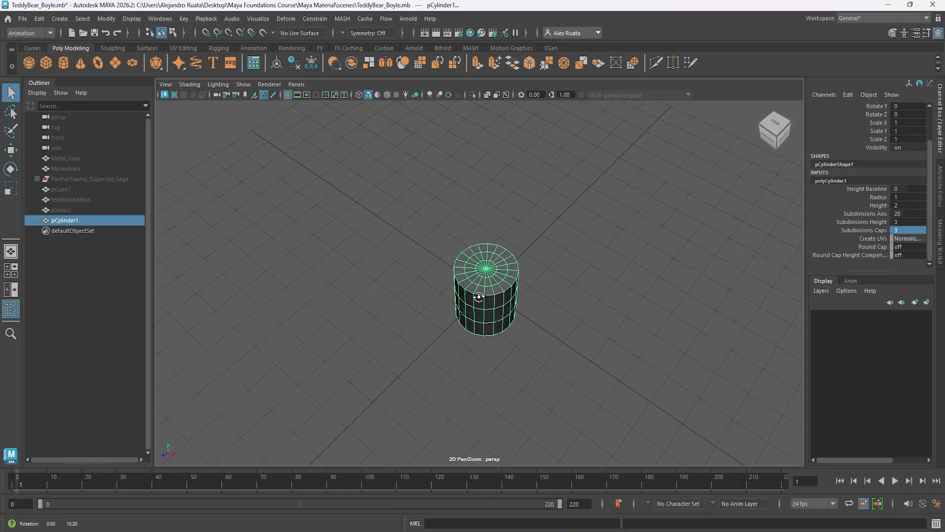
mouse_move(479, 295)
right_mouse_down("alt")
mouse_move(605, 303)
mouse_move(488, 294)
right_mouse_up("alt")
key("r")
left_click_drag(486, 290, 766, 240)
right_click_drag(767, 240, 524, 273, "alt")
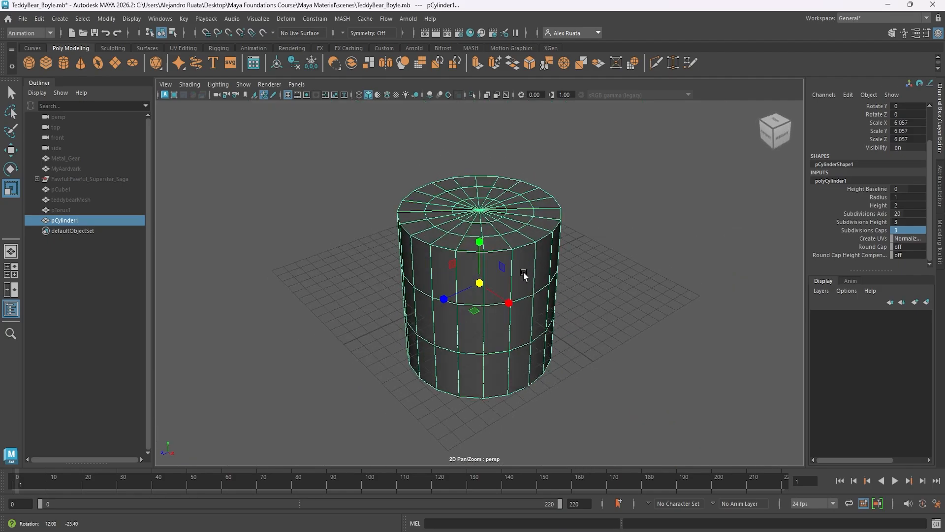
mouse_move(524, 272)
left_mouse_down("alt")
mouse_move(630, 270)
mouse_move(592, 279)
mouse_move(521, 264)
left_mouse_up("alt")
- Deselect and reselect the cylinder, and activate the Move tool
left_click(630, 270)
left_click(520, 264)
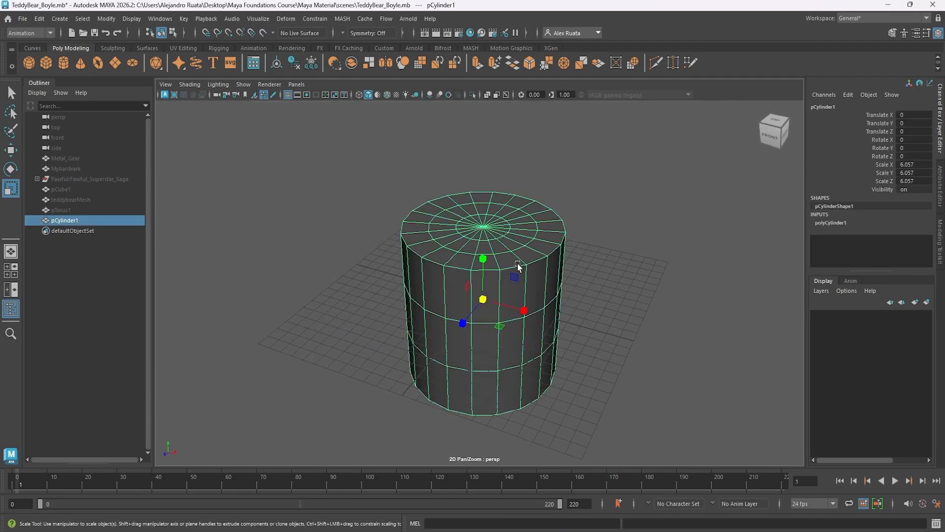
key("w")
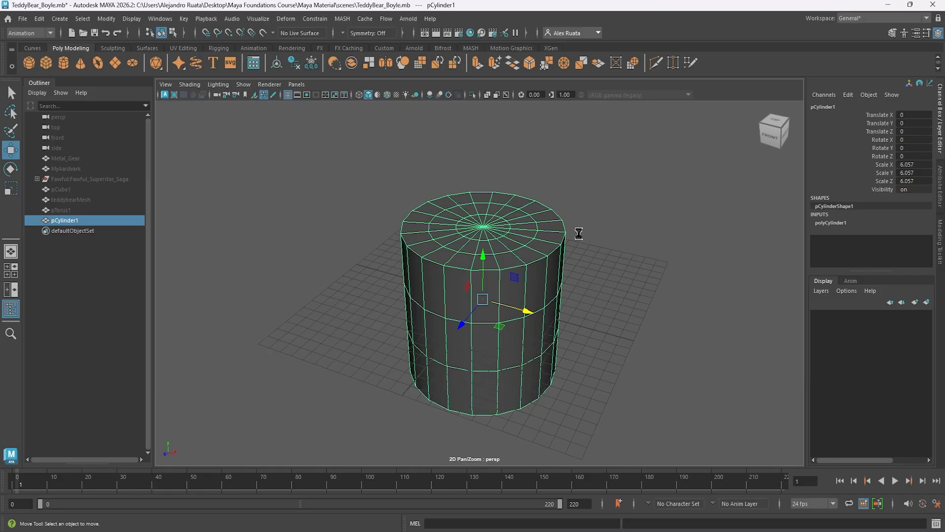
- Delete the whole cylinder and undo the deletion
key("Delete")
key("ctrl+z")
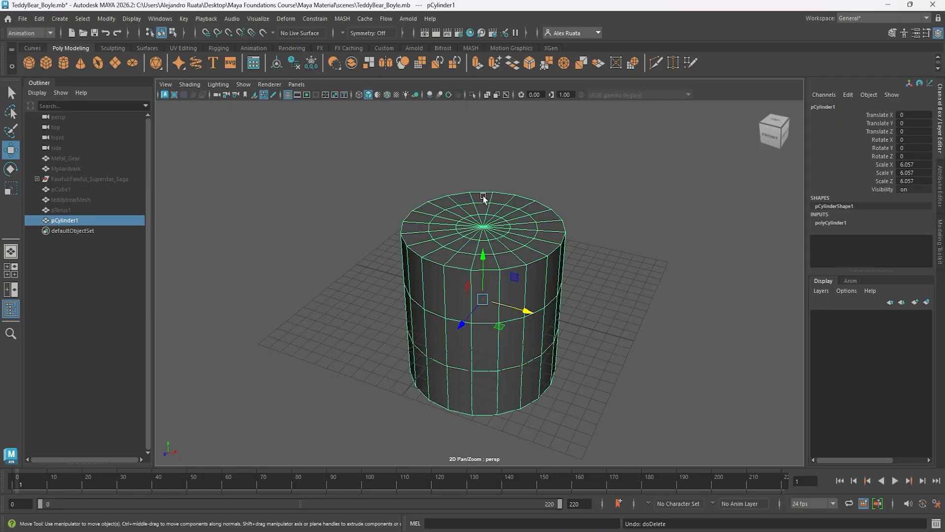
- Inspect the cylinder from the side and hide the viewport grid
left_click_drag(465, 285, 497, 386, "alt")
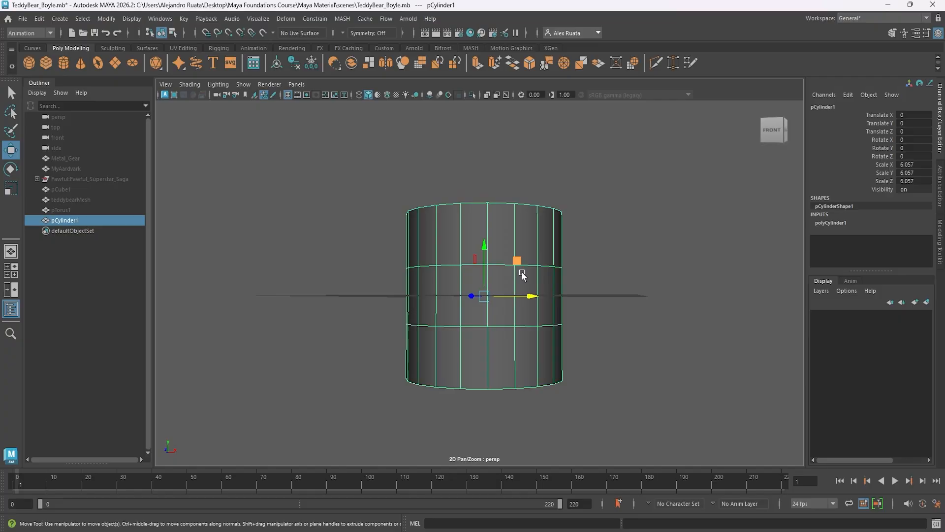
left_click_drag(509, 349, 489, 363, "alt")
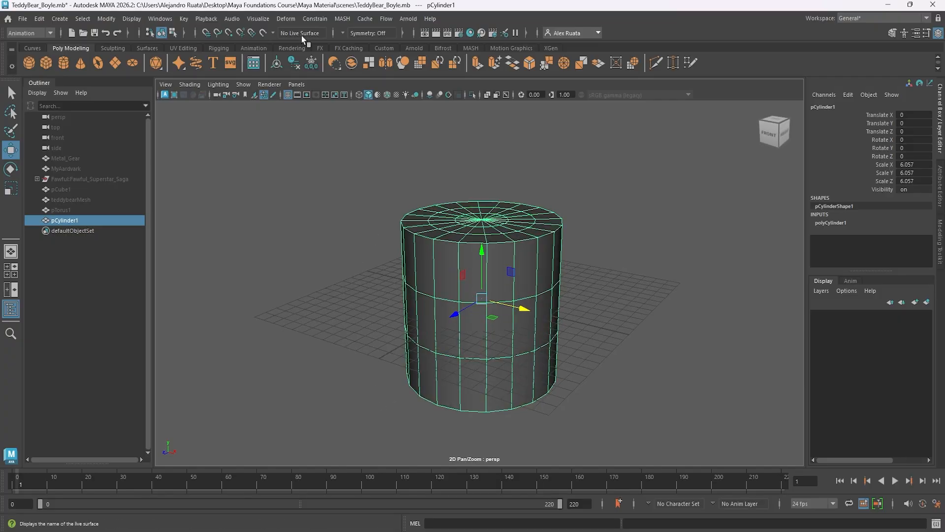
left_click(289, 95)
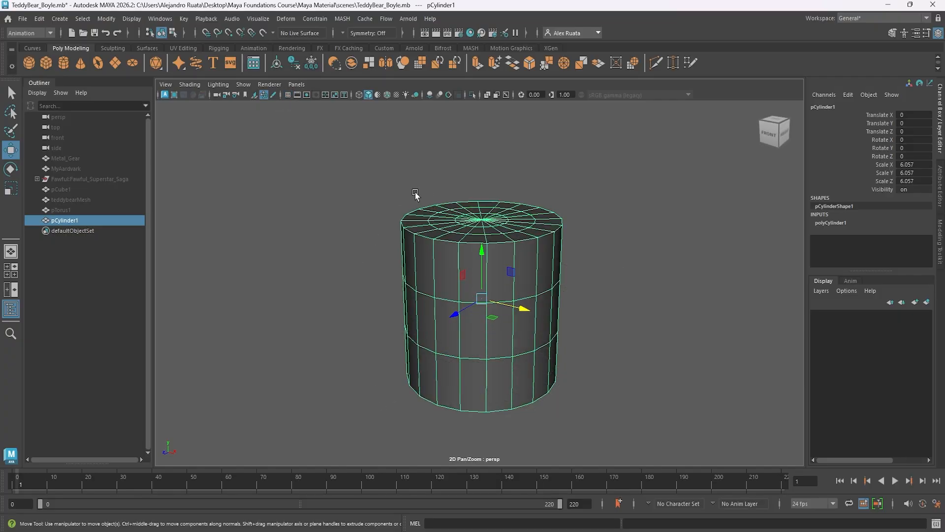
- Switch the cylinder to face selection mode and box-select the faces of its top cap and upper side row
left_click_drag(415, 192, 429, 251, "alt")
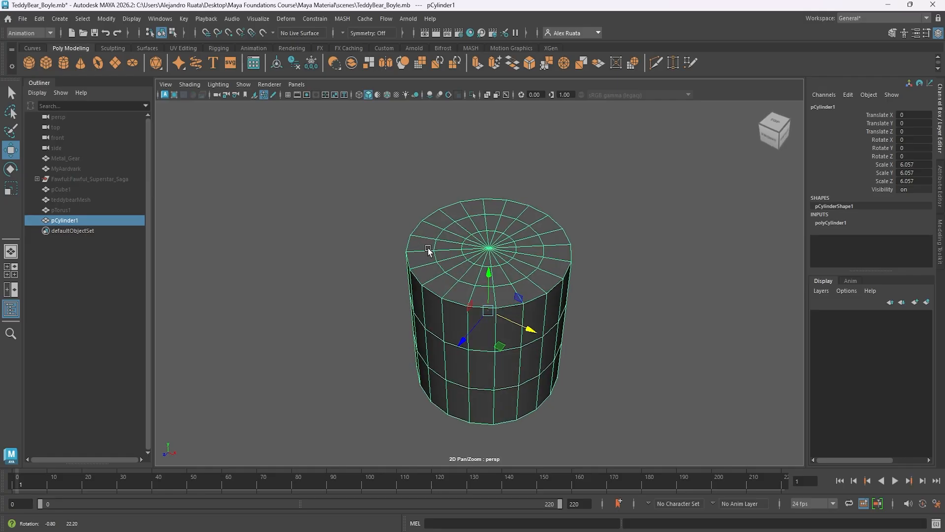
right_click_drag(486, 238, 491, 213)
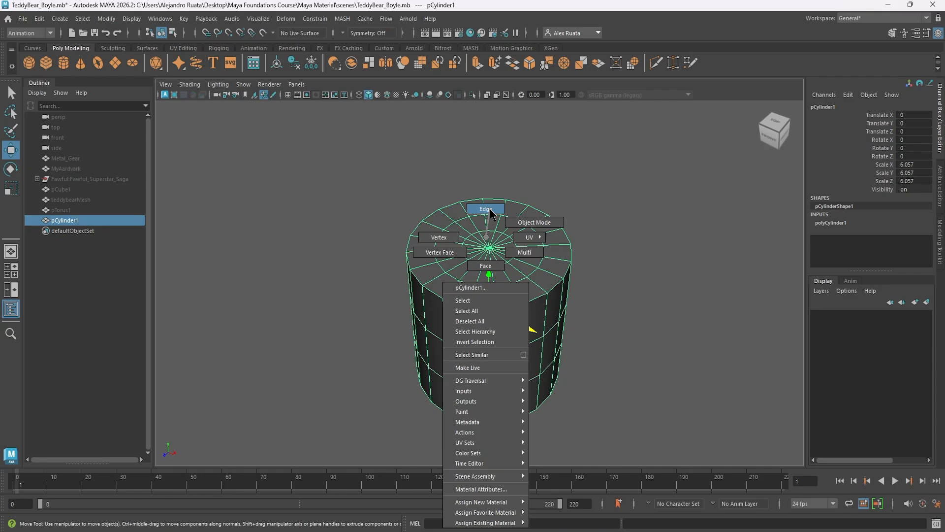
right_click_drag(491, 212, 490, 269)
left_click(485, 239)
mouse_move(485, 239)
left_mouse_down("alt")
mouse_move(512, 277)
mouse_move(493, 241)
left_mouse_up("alt")
right_click_drag(494, 237, 498, 269)
left_click_drag(495, 266, 532, 270, "alt")
left_click_drag(343, 174, 685, 270)
left_click_drag(359, 270, 445, 306, "alt")
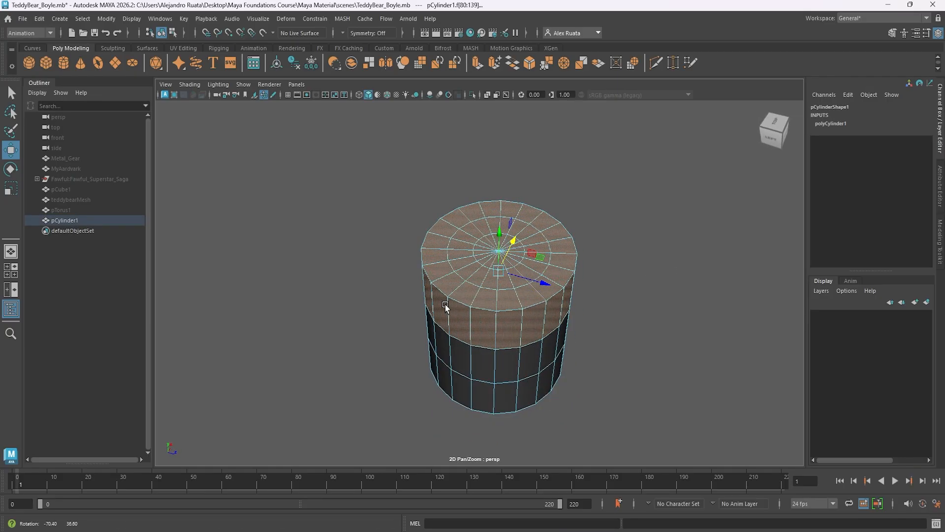
- Examine from close up and from the side which cap and side faces the box selection includes
right_click_drag(473, 294, 618, 258, "alt")
middle_click_drag(575, 260, 547, 288, "alt")
left_click_drag(546, 285, 506, 259, "alt")
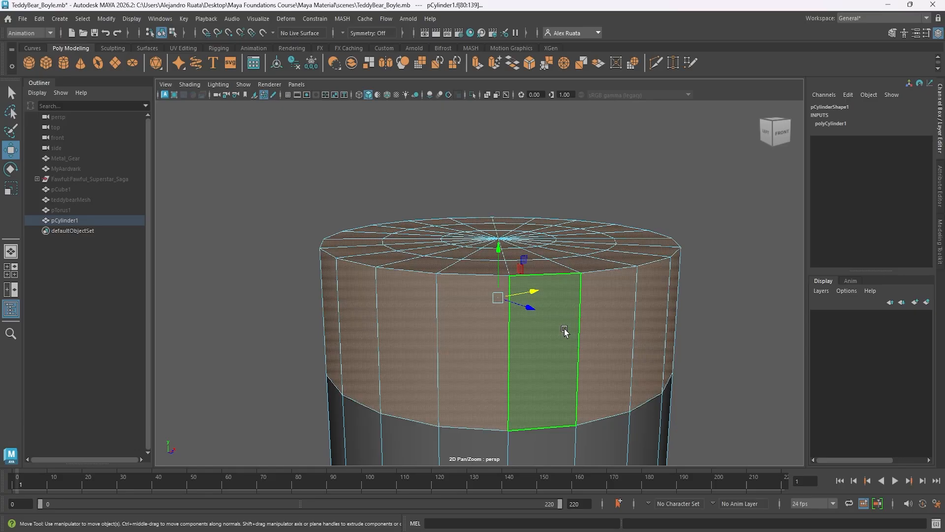
left_click_drag(559, 331, 486, 325, "alt")
middle_click_drag(499, 354, 496, 327, "alt")
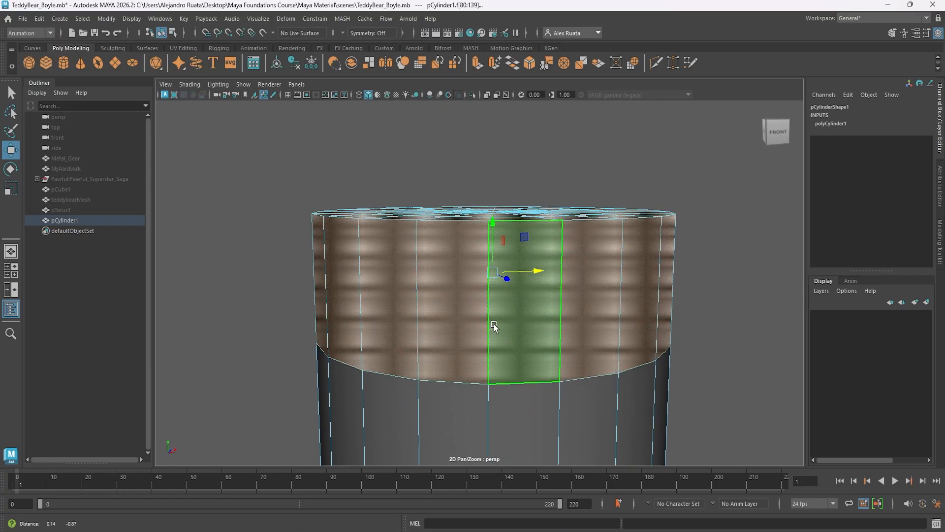
left_click_drag(493, 341, 491, 329, "alt")
scroll(489, 329, "down", 2)
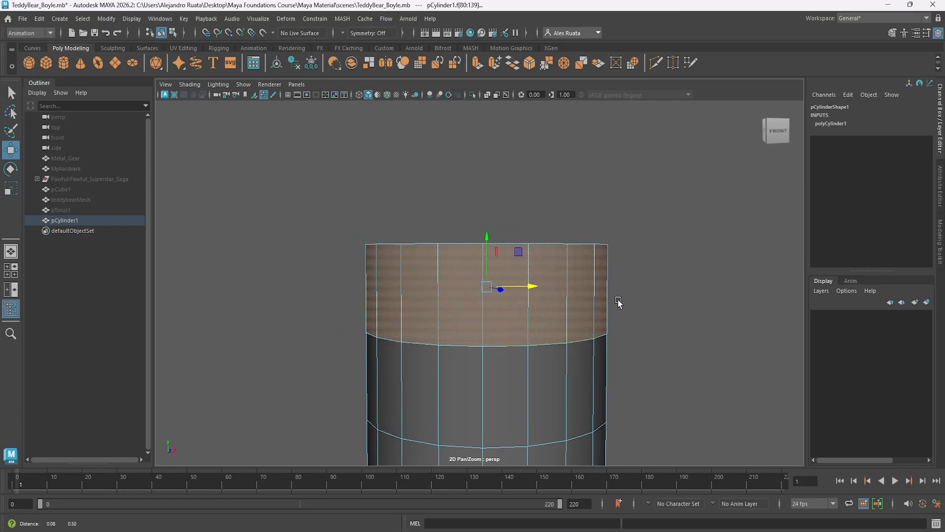
mouse_move(619, 302)
left_mouse_down("alt")
mouse_move(597, 333)
mouse_move(381, 345)
mouse_move(540, 325)
mouse_move(323, 331)
mouse_move(545, 355)
mouse_move(615, 310)
left_mouse_up("alt")
- Try to select the cylinder's top cap faces with the Lasso tool and check the side faces
left_click(11, 113)
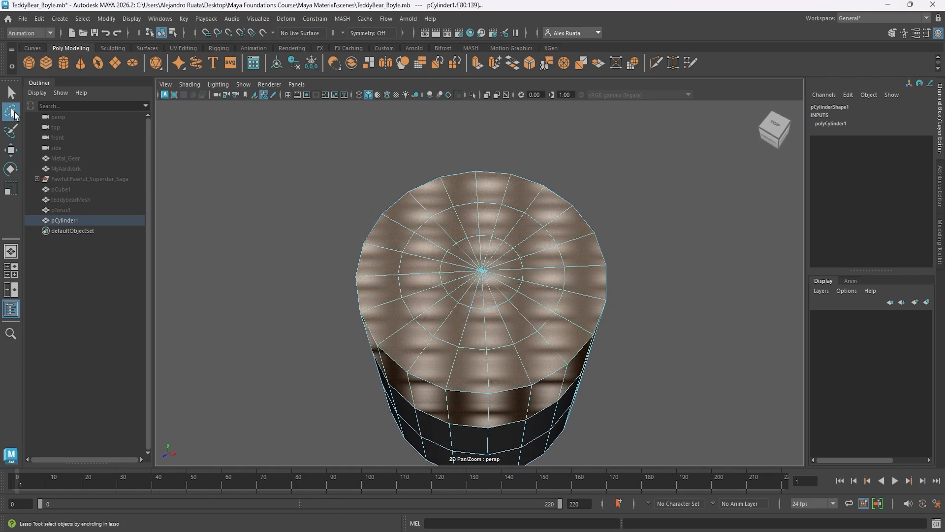
left_click(317, 172)
mouse_move(330, 159)
left_mouse_down()
mouse_move(532, 145)
mouse_move(460, 393)
mouse_move(339, 261)
mouse_move(332, 158)
left_mouse_up()
mouse_move(386, 281)
left_mouse_down("alt")
mouse_move(482, 240)
mouse_move(549, 186)
mouse_move(549, 169)
mouse_move(483, 169)
mouse_move(431, 190)
mouse_move(549, 275)
mouse_move(552, 265)
left_mouse_up("alt")
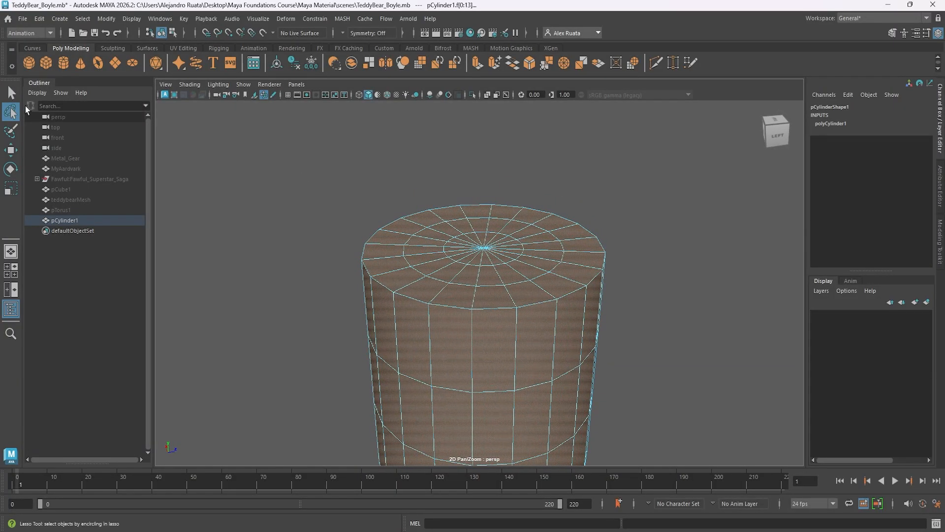
- Clear the face selection, enlarge the Paint Selection brush, and paint-select part of the cylinder's top cap
left_click(11, 93)
left_click(326, 200)
left_click(11, 131)
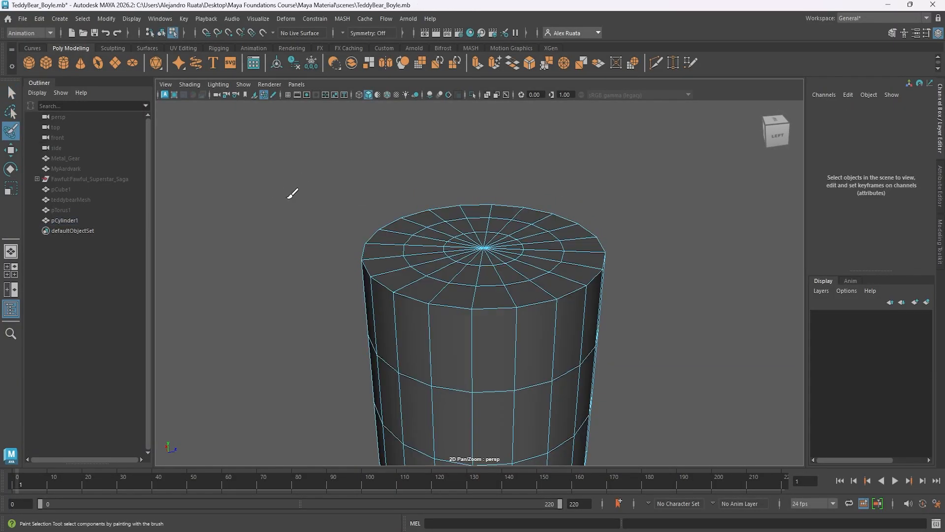
mouse_move(295, 193)
left_mouse_down("alt")
mouse_move(296, 219)
mouse_move(454, 245)
left_mouse_up("alt")
mouse_move(504, 264)
left_mouse_down()
mouse_move(528, 276)
mouse_move(508, 261)
mouse_move(464, 261)
mouse_move(477, 256)
mouse_move(481, 236)
mouse_move(432, 251)
left_mouse_up()
key("b")
mouse_move(448, 313)
left_mouse_down()
mouse_move(512, 288)
mouse_move(492, 236)
left_mouse_up()
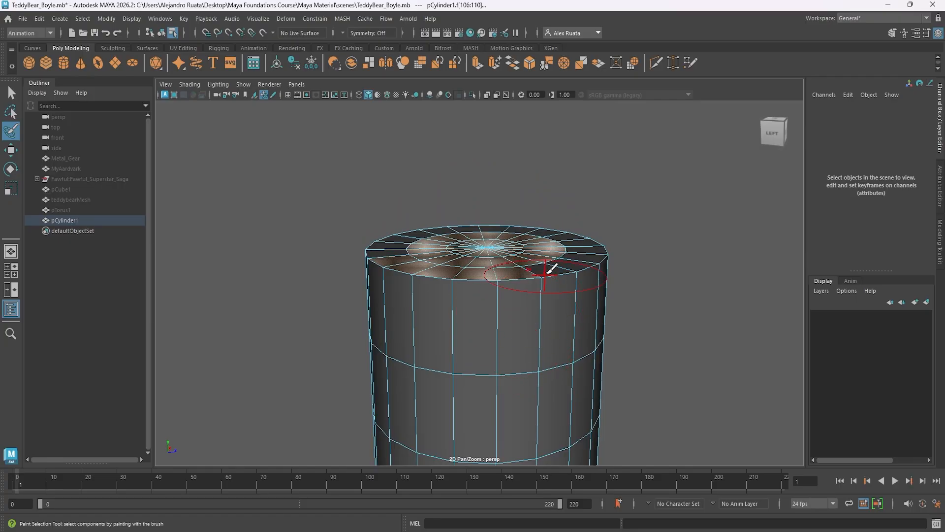
left_click_drag(552, 268, 408, 301, "alt")
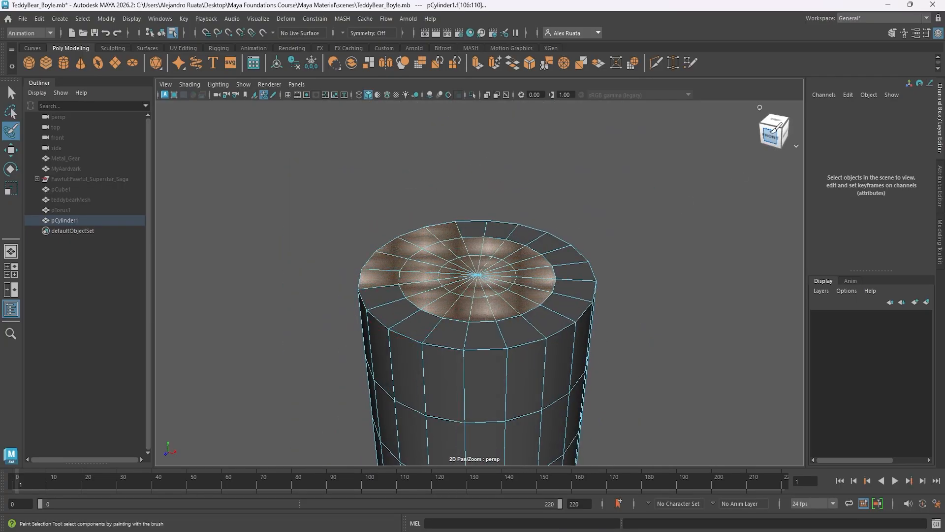
- Paint-select all faces of the top cap from an orthographic top view, and return to an angled perspective view
left_click(797, 147)
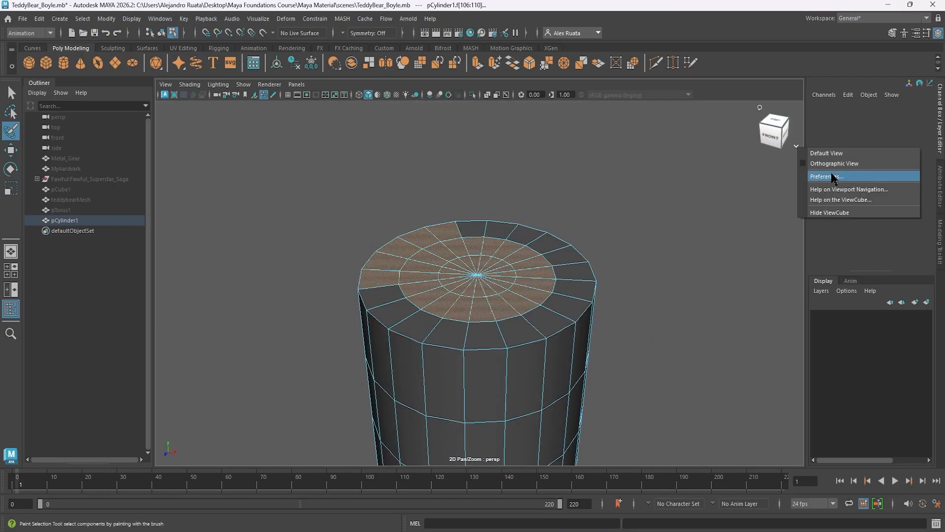
left_click(818, 163)
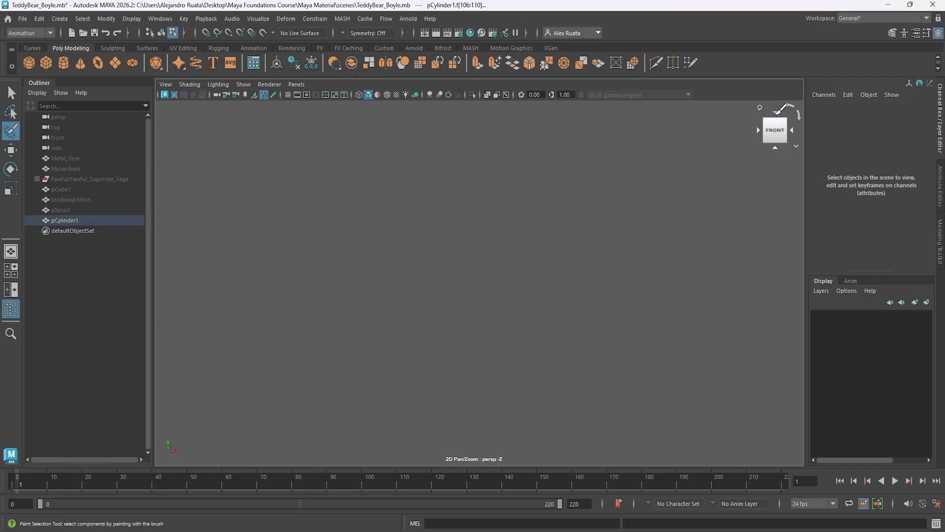
left_click(775, 112)
mouse_move(507, 210)
left_mouse_down()
mouse_move(490, 359)
mouse_move(585, 364)
left_mouse_up()
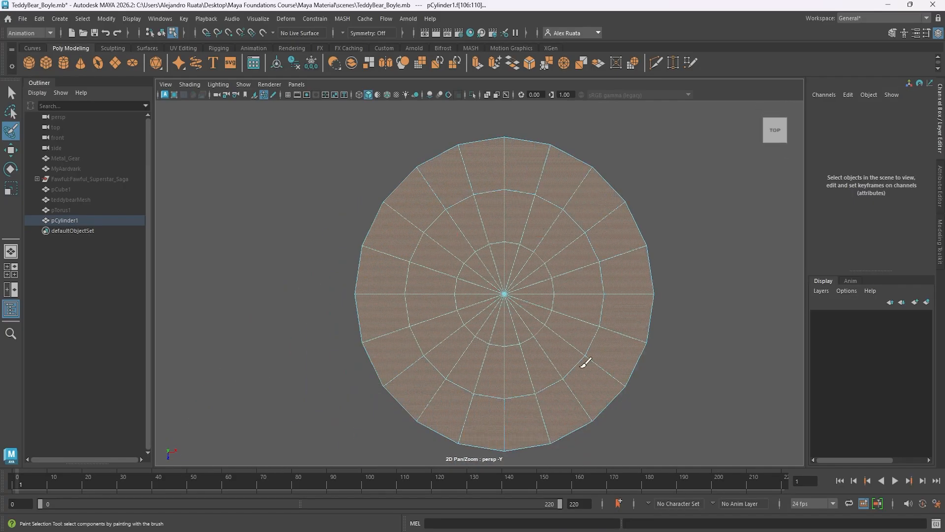
right_click(798, 145)
left_click(821, 162)
mouse_move(653, 250)
left_mouse_down("alt")
mouse_move(603, 279)
mouse_move(571, 197)
mouse_move(598, 280)
mouse_move(652, 217)
mouse_move(515, 185)
mouse_move(513, 266)
mouse_move(559, 255)
mouse_move(528, 198)
mouse_move(527, 212)
left_mouse_up("alt")
scroll(574, 207, "down", 3)
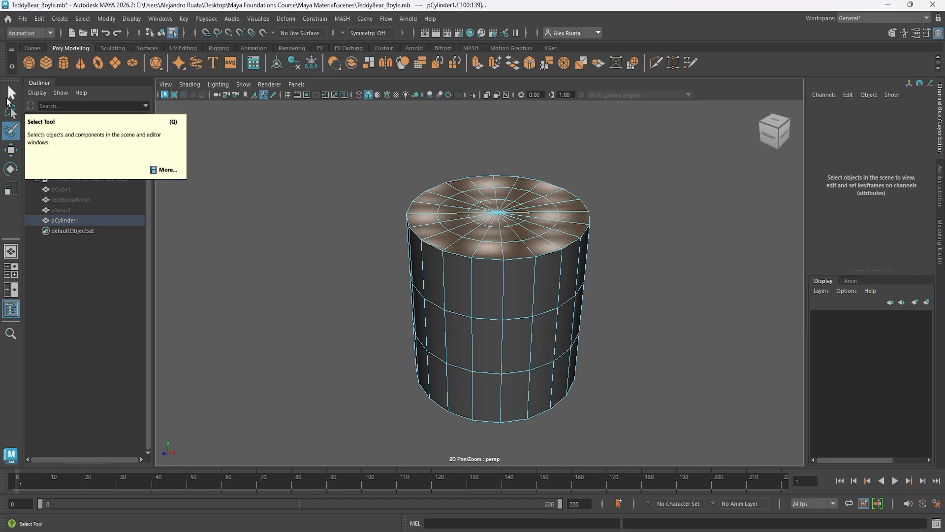
- Clear the face selection with the Select tool and switch to the full-size front orthographic view
left_click(6, 98)
left_click(295, 229)
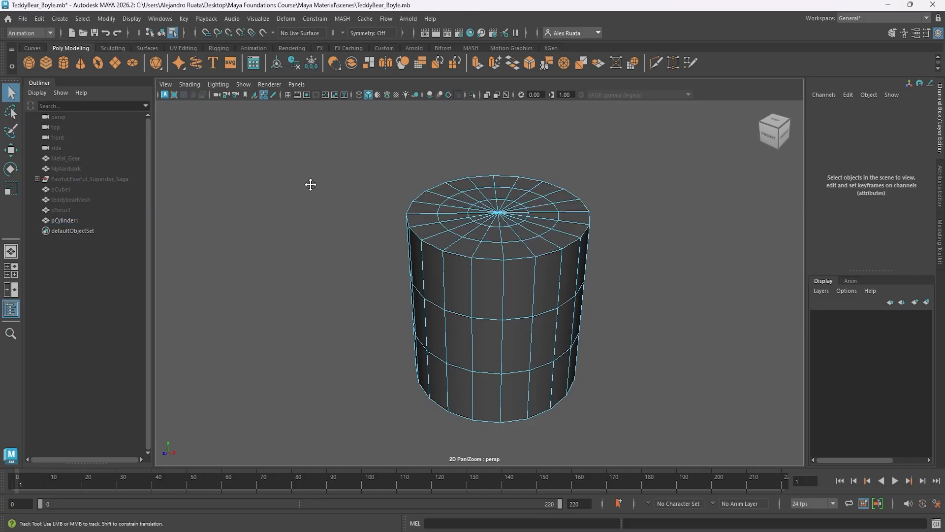
left_click_drag(310, 186, 352, 196, "alt")
key("space")
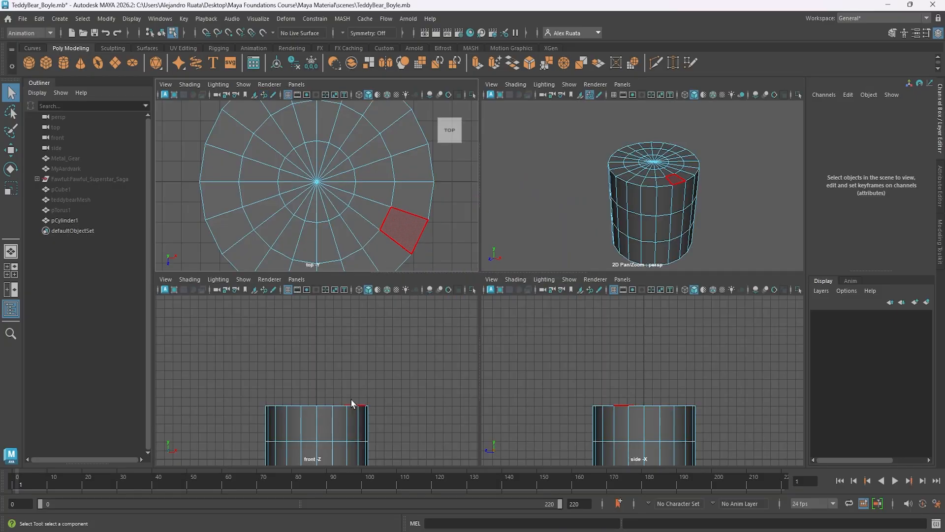
key("space")
- Box-select the cylinder's top and bottom face rows in the front view, and deselect the side faces to keep only the caps
middle_click_drag(498, 393, 500, 203, "alt")
scroll(430, 270, "down", 2)
middle_click_drag(431, 270, 416, 340, "alt")
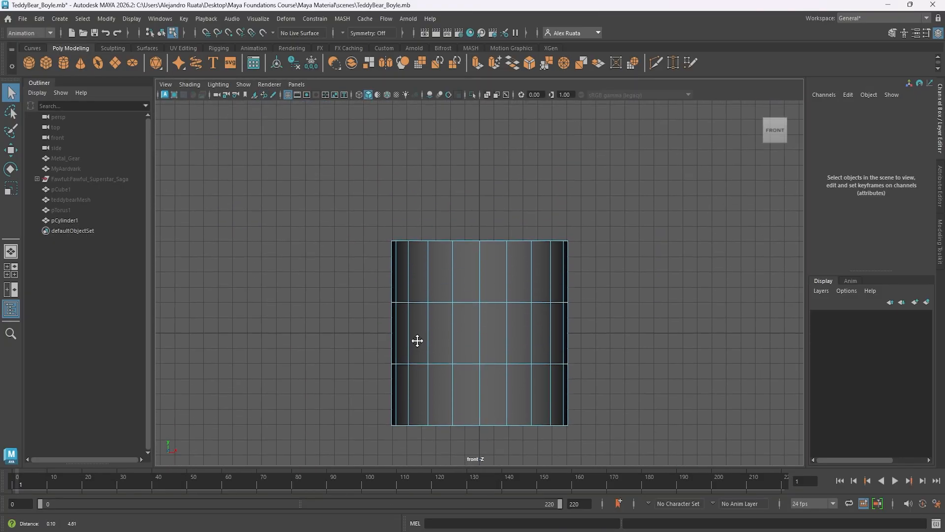
left_click_drag(321, 195, 622, 256)
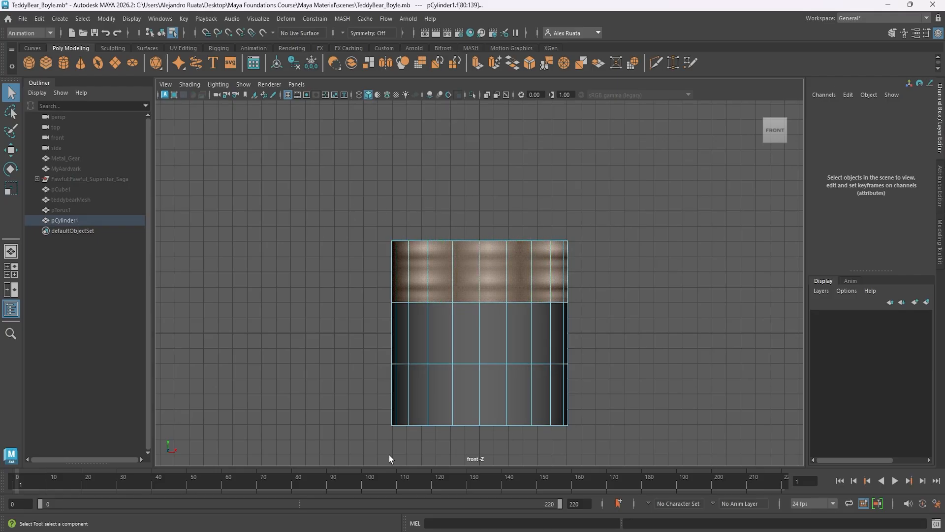
left_click_drag(344, 442, 574, 442)
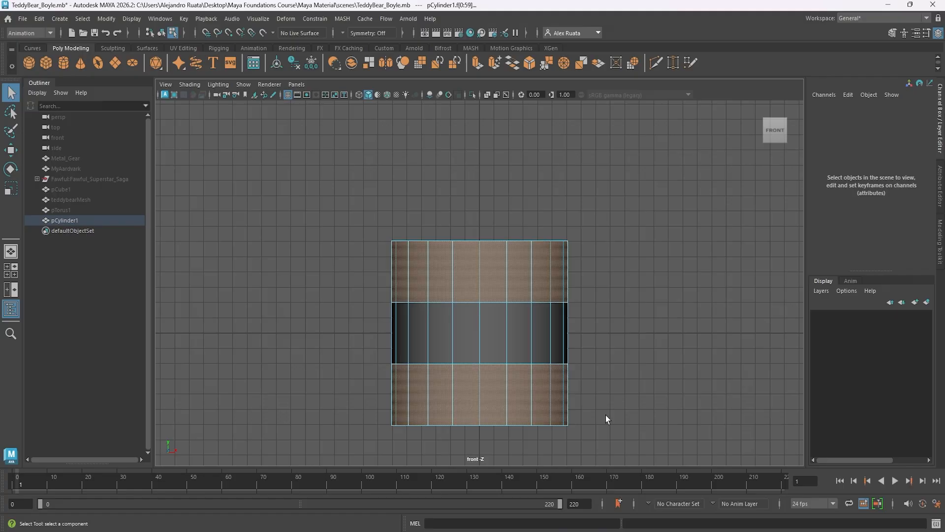
left_click_drag(335, 283, 672, 386, "ctrl")
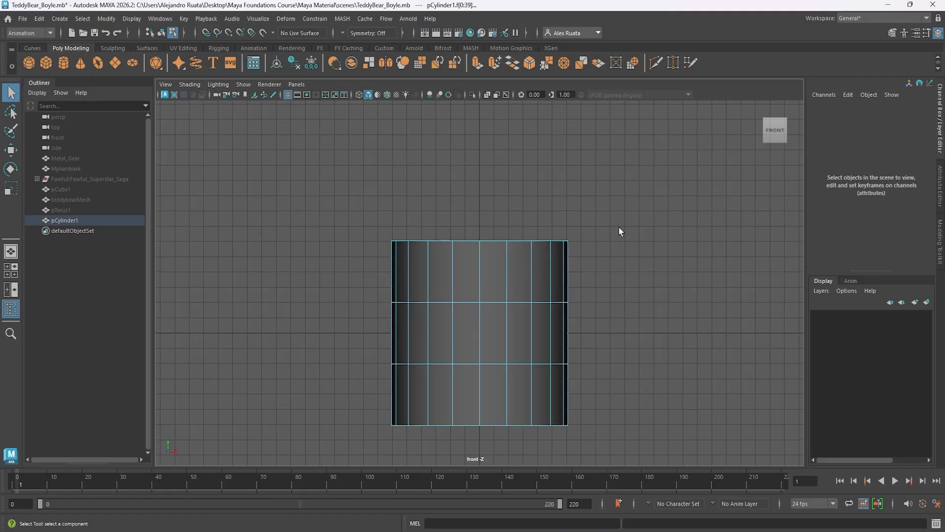
- Delete the selected cap faces in the perspective view, inspect the open cylinder, and undo the deletion
key("space")
key("space")
mouse_move(524, 280)
left_mouse_down("alt")
mouse_move(523, 305)
mouse_move(498, 320)
mouse_move(552, 252)
mouse_move(553, 205)
mouse_move(517, 306)
mouse_move(532, 295)
left_mouse_up("alt")
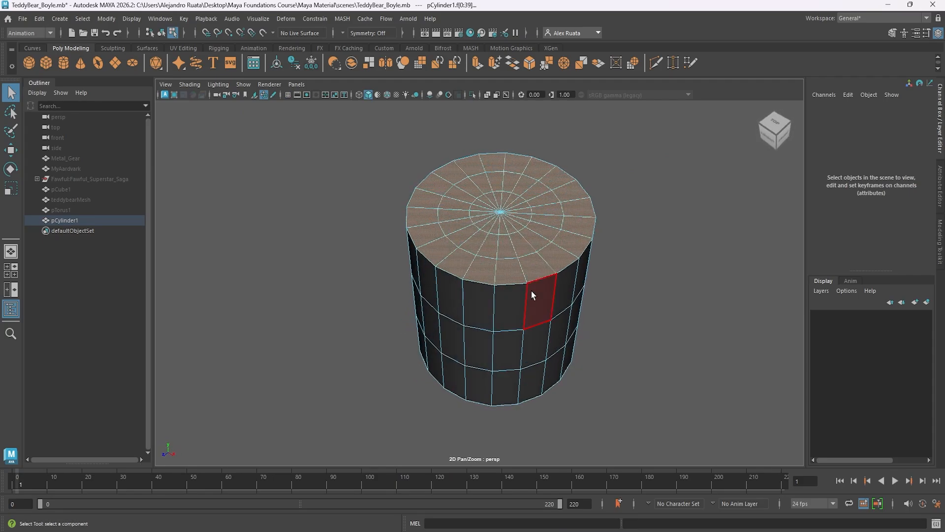
key("Delete")
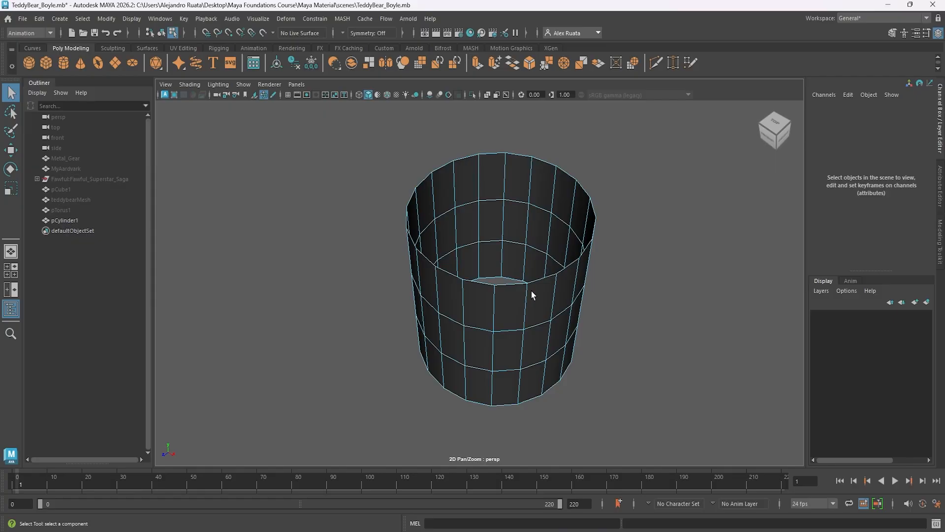
middle_click_drag(531, 291, 529, 319, "alt")
left_click_drag(530, 320, 516, 345, "alt")
key("ctrl+z")
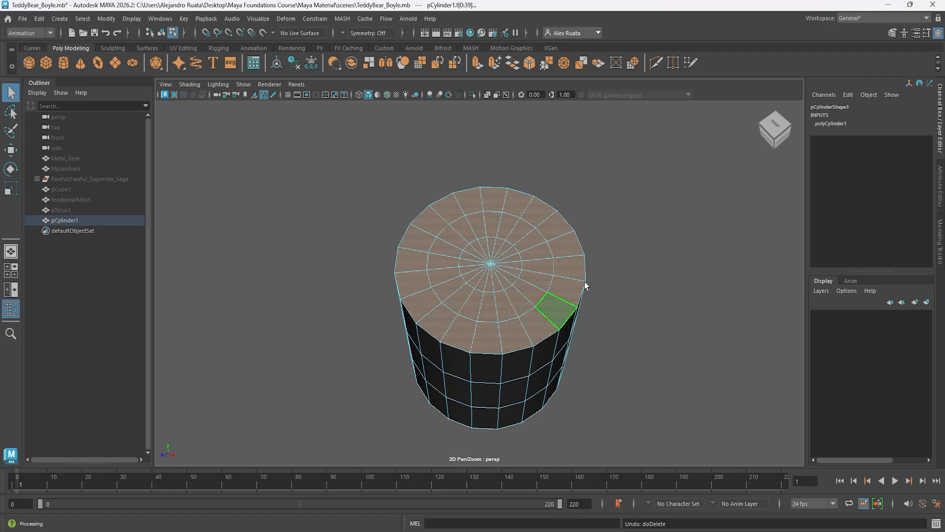
- Box-select the top and bottom face rows in the perspective view, and remove the side faces from the selection
left_click_drag(503, 291, 532, 262, "alt")
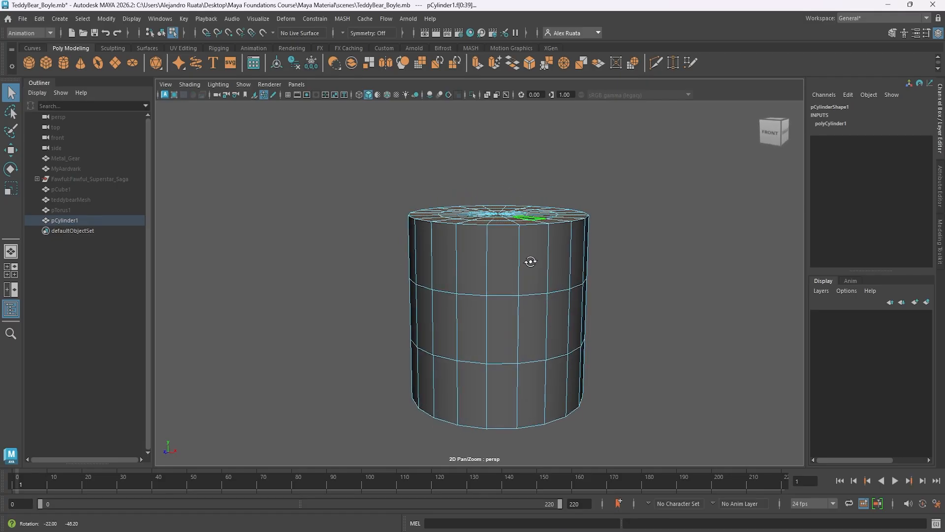
left_click_drag(335, 158, 559, 313)
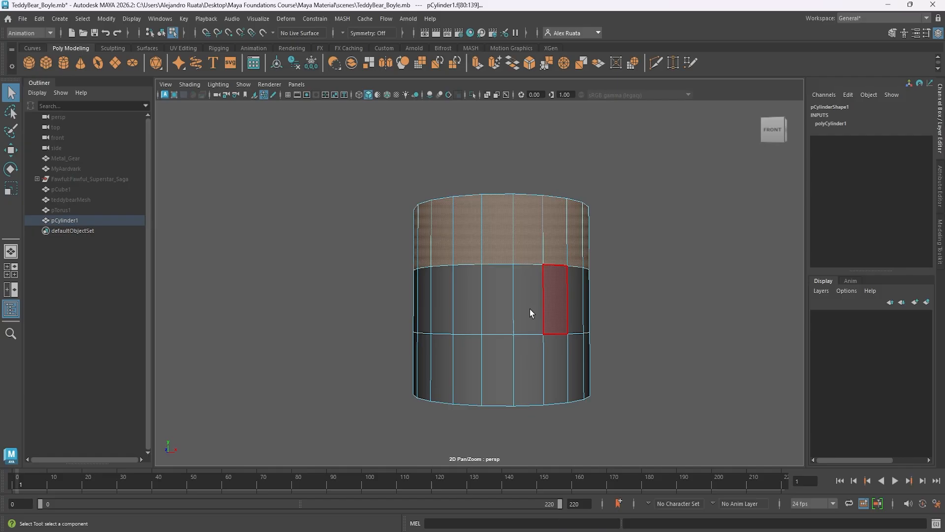
left_click_drag(343, 361, 684, 459, "shift")
left_click_drag(605, 453, 566, 438, "alt")
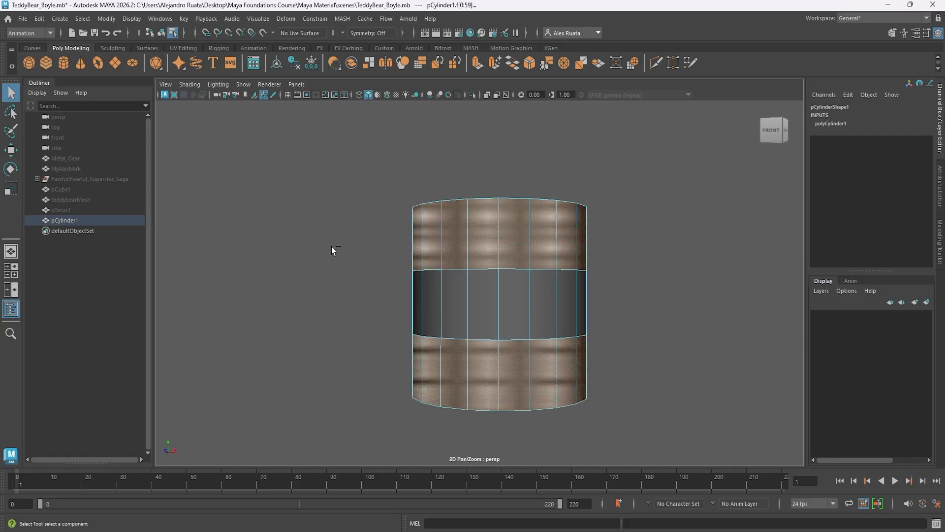
left_click_drag(332, 246, 596, 370, "ctrl")
scroll(611, 340, "down", 3)
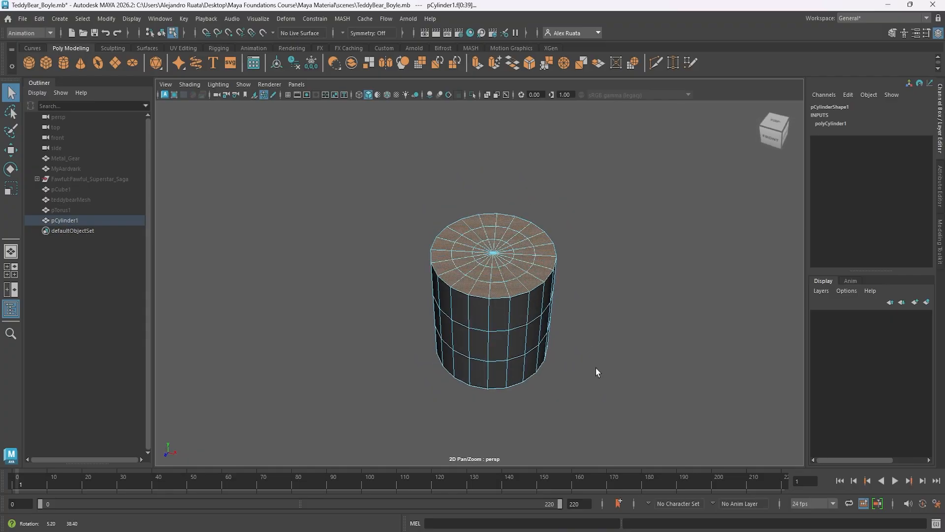
- Clear the selection and paint-select all faces of the cylinder's top cap from the top view
left_click(596, 370)
left_click(10, 131)
mouse_move(512, 254)
left_mouse_down()
mouse_move(497, 242)
mouse_move(509, 228)
mouse_move(490, 235)
mouse_move(492, 226)
mouse_move(516, 239)
left_mouse_up()
left_click(775, 120)
left_click(495, 183)
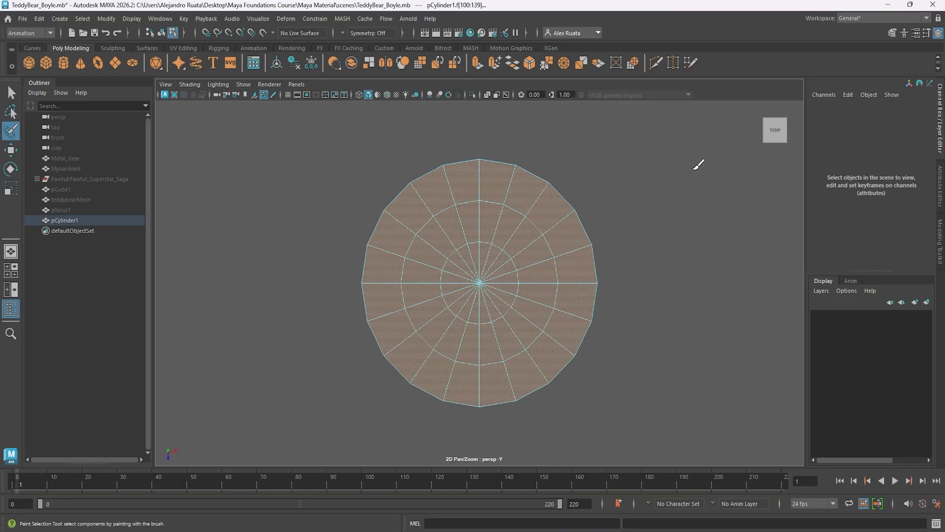
- Add all faces of the cylinder's bottom cap to the selection by painting from the bottom view
left_click(775, 149)
left_click(775, 149)
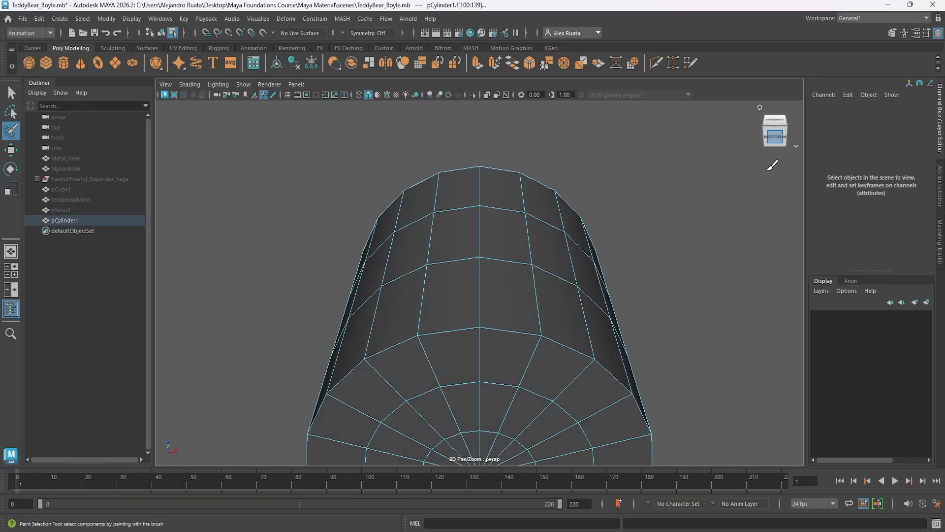
mouse_move(497, 246)
left_mouse_down()
mouse_move(557, 291)
mouse_move(564, 245)
mouse_move(598, 357)
left_mouse_up()
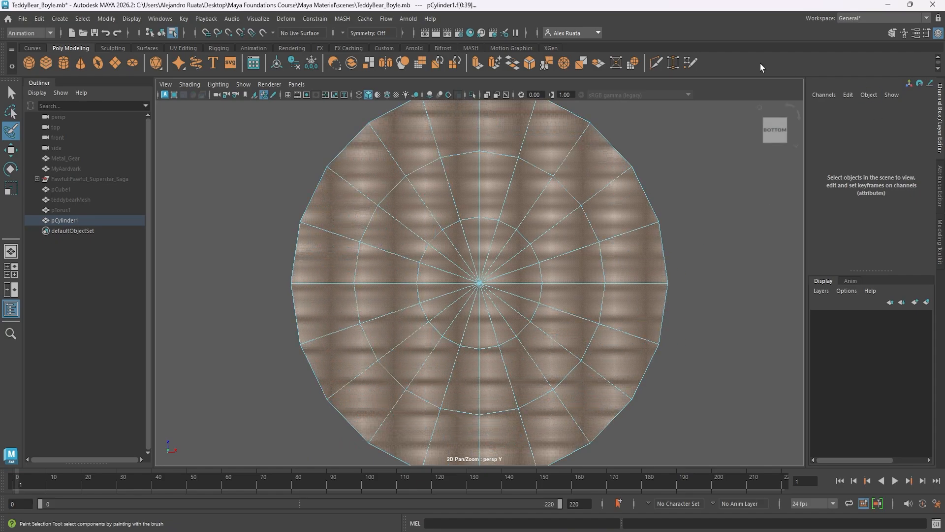
- Return to an angled perspective view of the cylinder and activate the Select tool, keeping both caps selected
left_click(772, 116)
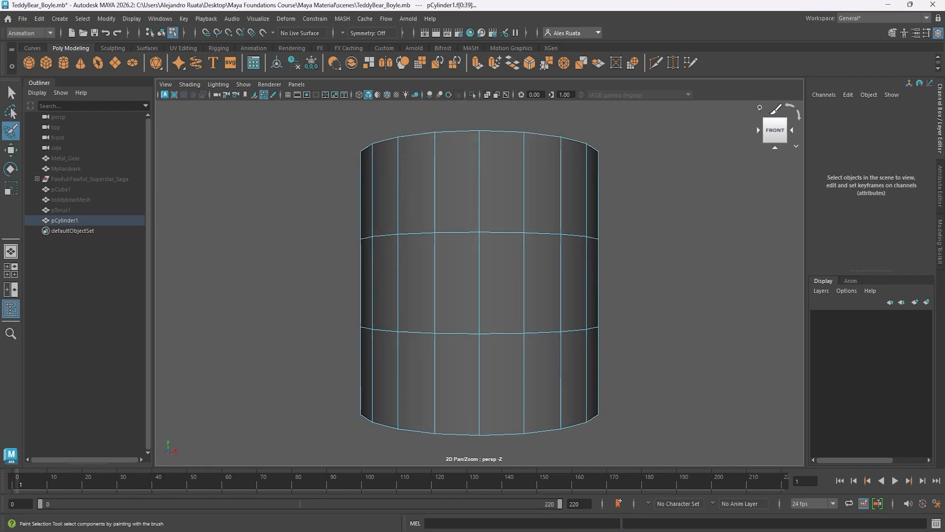
left_click_drag(678, 241, 696, 152, "alt")
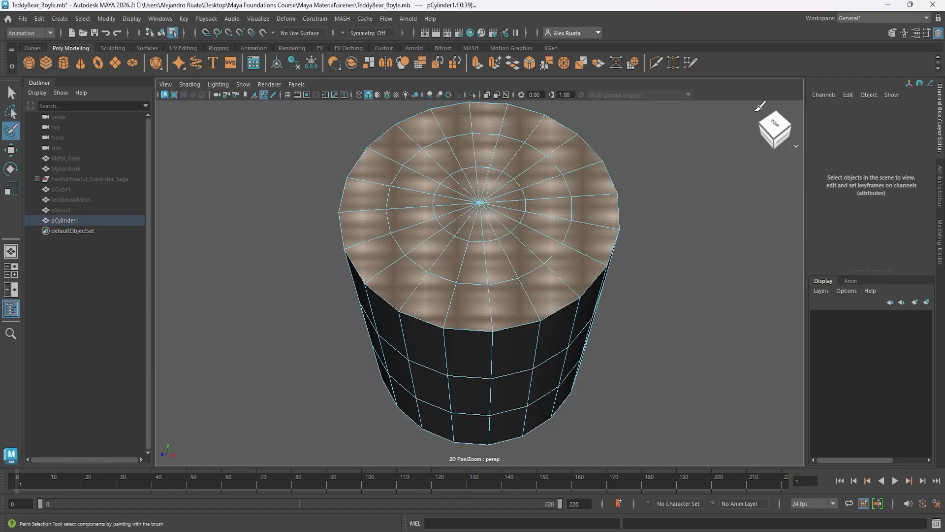
left_click(763, 104)
left_click_drag(631, 208, 633, 236, "alt")
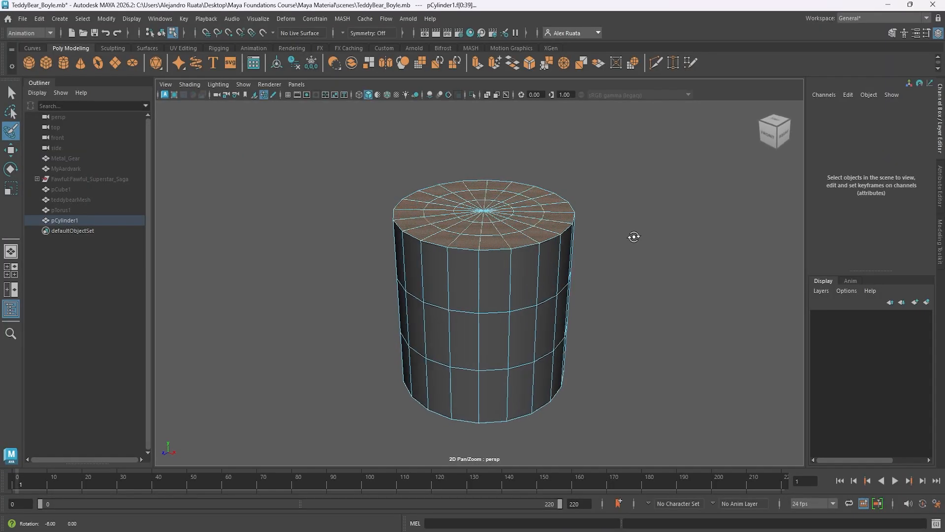
left_click(13, 92)
middle_click_drag(315, 208, 329, 227, "alt")
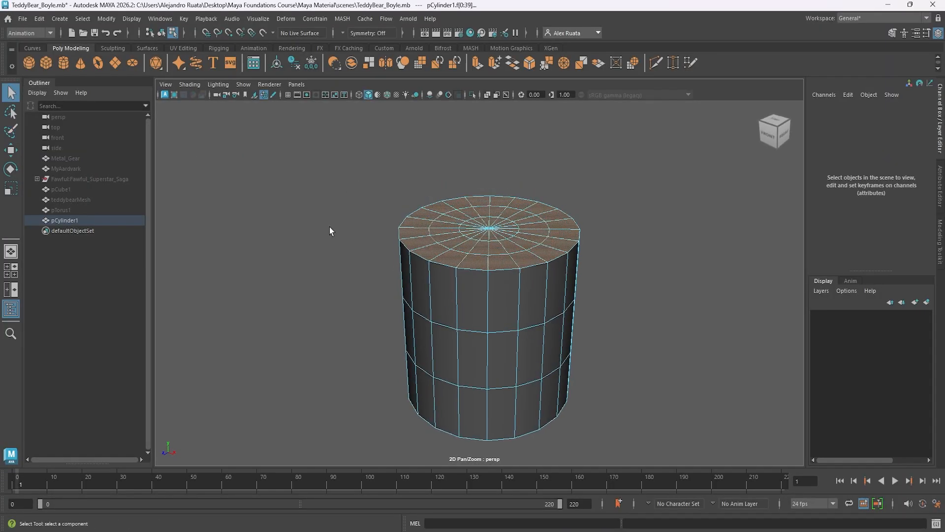
- Delete the selected top and bottom cap faces of the cylinder and undo the deletion
key("Delete")
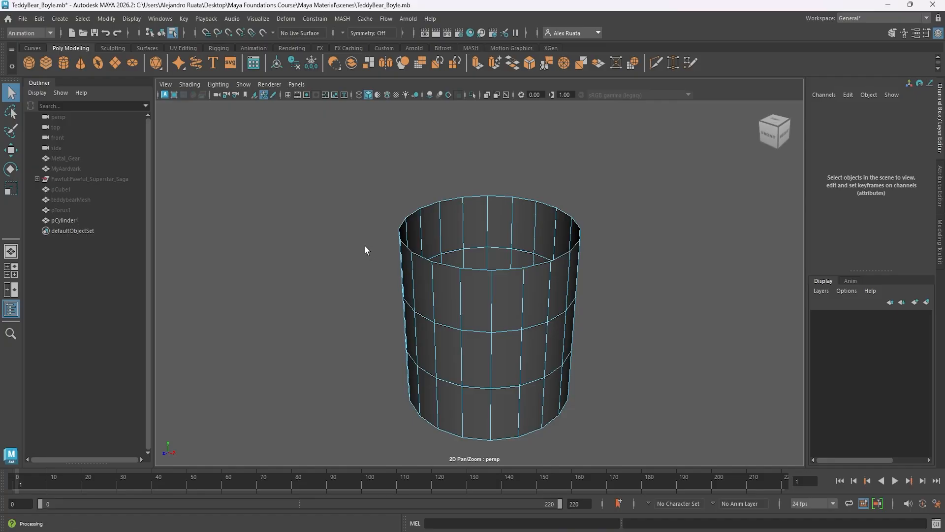
left_click_drag(392, 243, 387, 296, "alt")
key("ctrl+z")
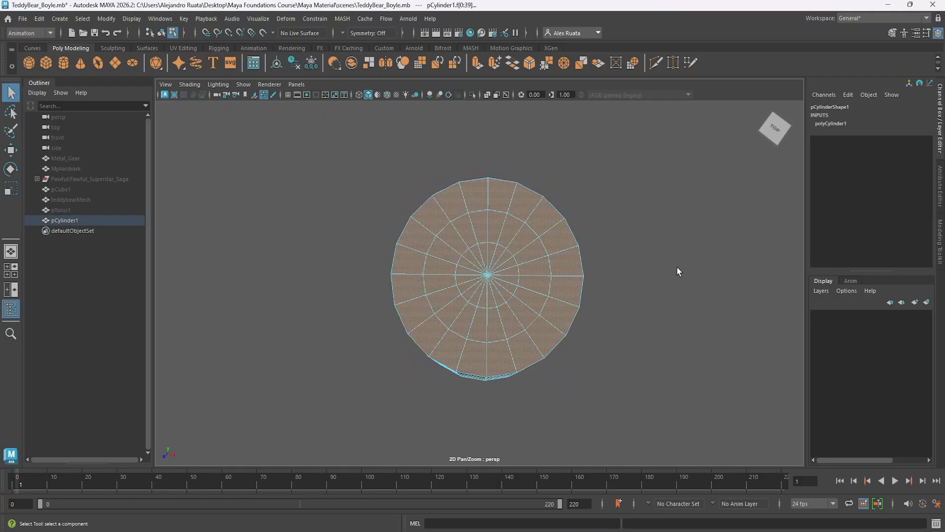
- Clear the face selection and box-select the inner cap faces through the cylinder in the top view
left_click(678, 269)
left_click_drag(679, 269, 487, 344, "alt")
key("ctrl+z")
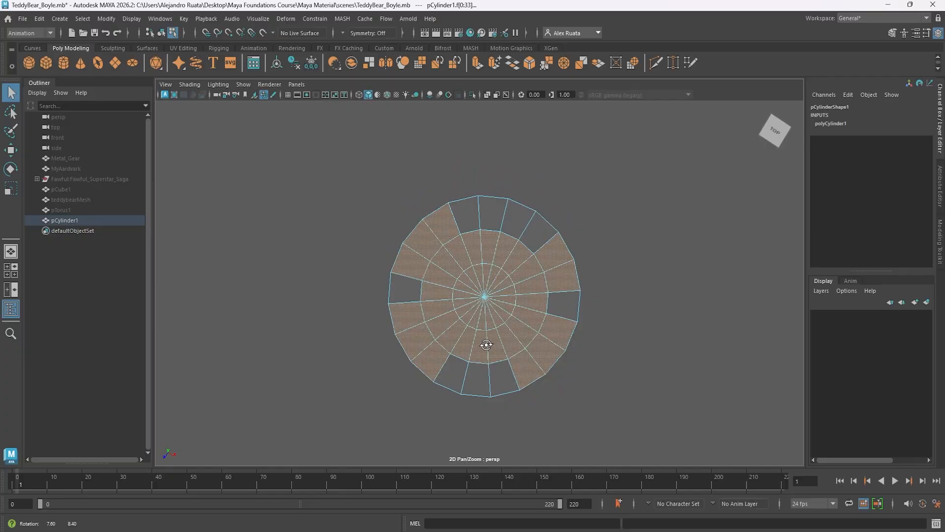
key("space")
key("space")
left_click_drag(408, 198, 546, 364)
key("space")
key("space")
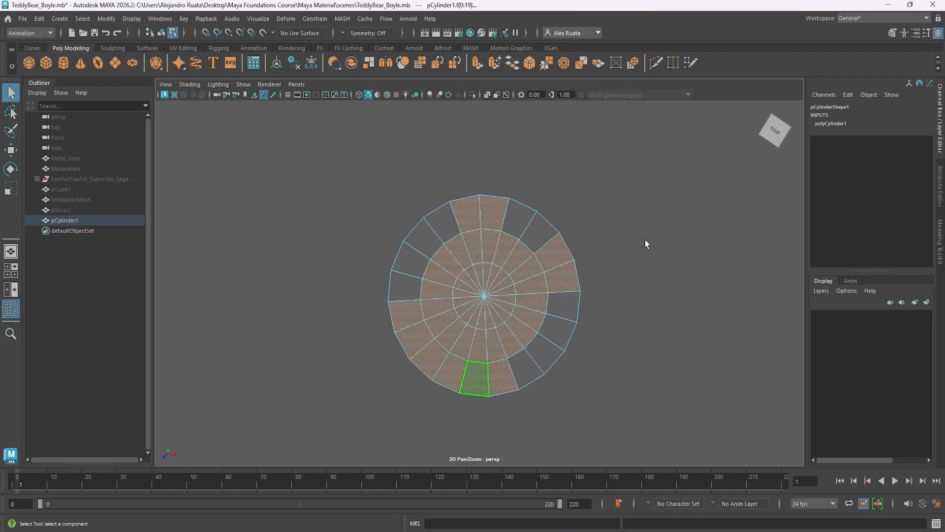
- Add the missing outer-ring faces of the bottom and top caps to the selection in the perspective view
left_click_drag(604, 303, 614, 192, "alt")
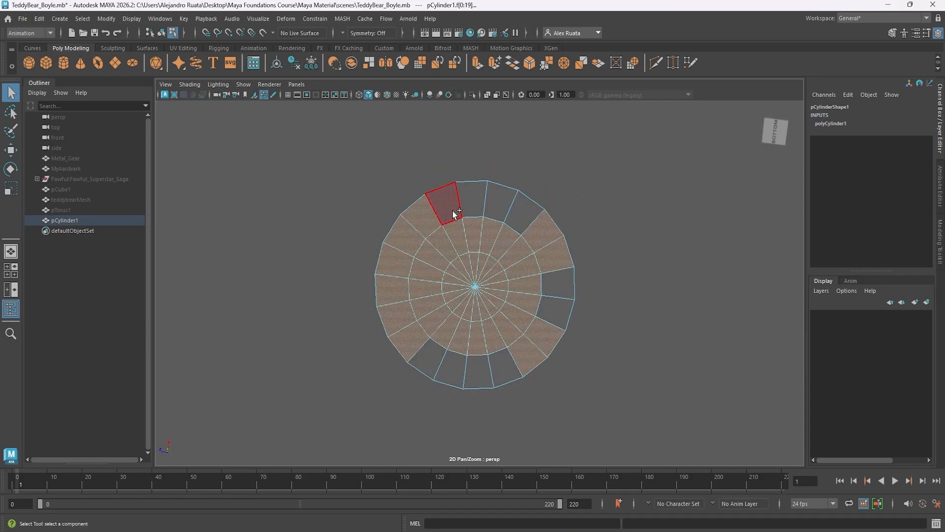
double_click(471, 208, "shift")
left_click_drag(531, 184, 490, 345, "alt")
double_click(453, 189, "shift")
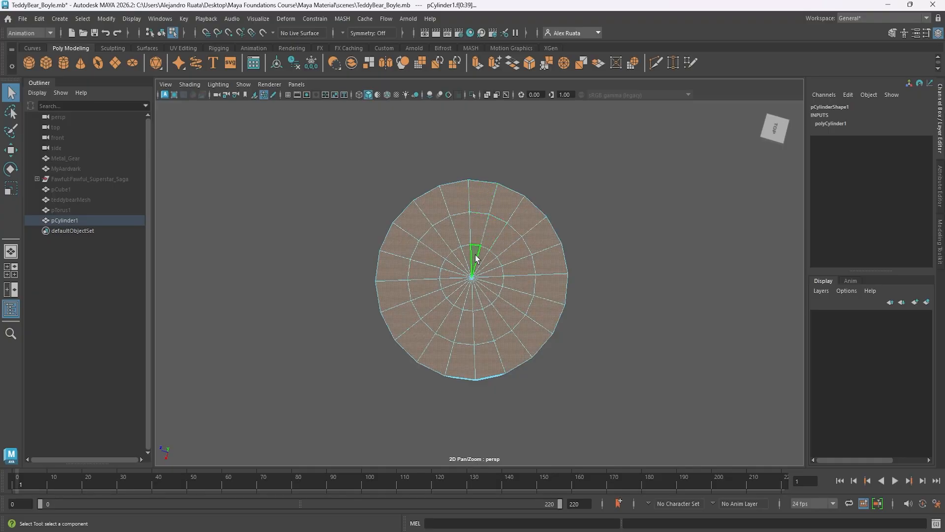
- Delete the selected cap faces, inspect the open cylinder from several angles, and undo the deletion
key("Delete")
left_click_drag(478, 261, 574, 253, "alt")
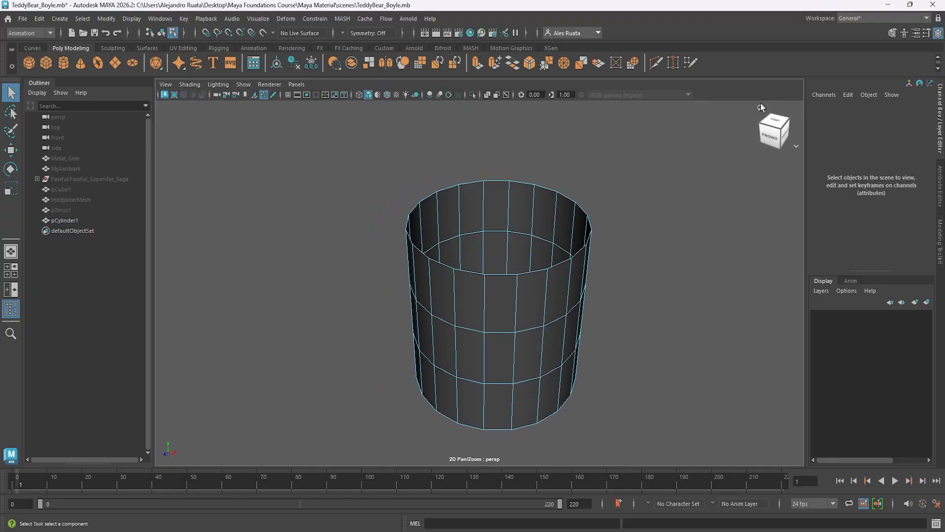
left_click(761, 106)
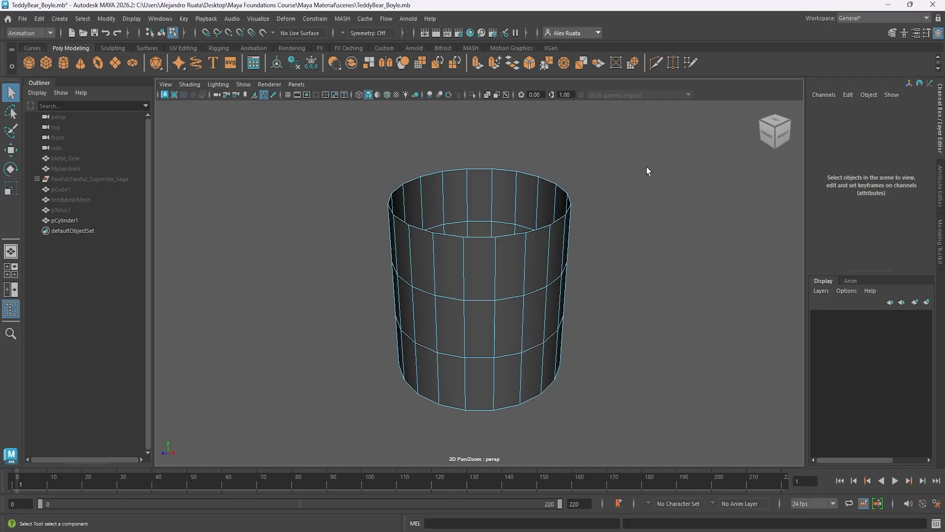
left_click_drag(646, 167, 633, 190, "alt")
left_click(620, 189)
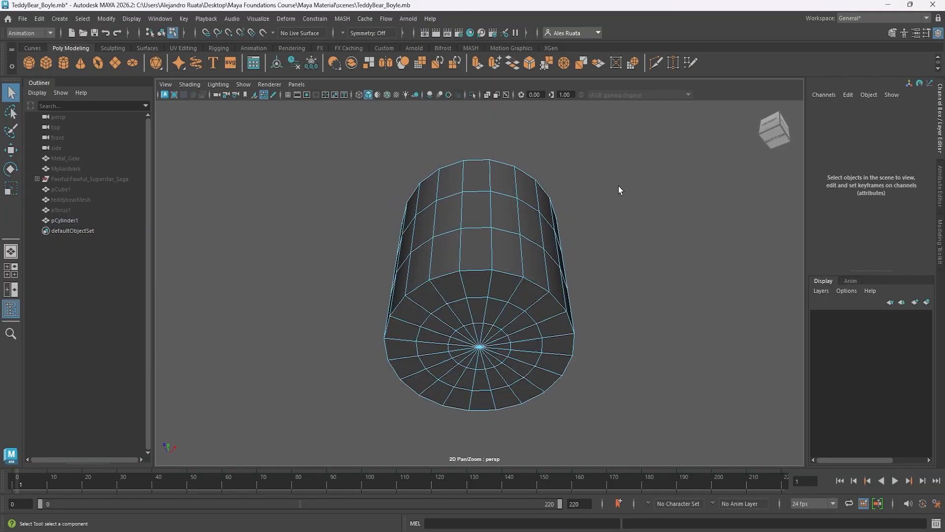
left_click_drag(596, 190, 572, 260, "alt")
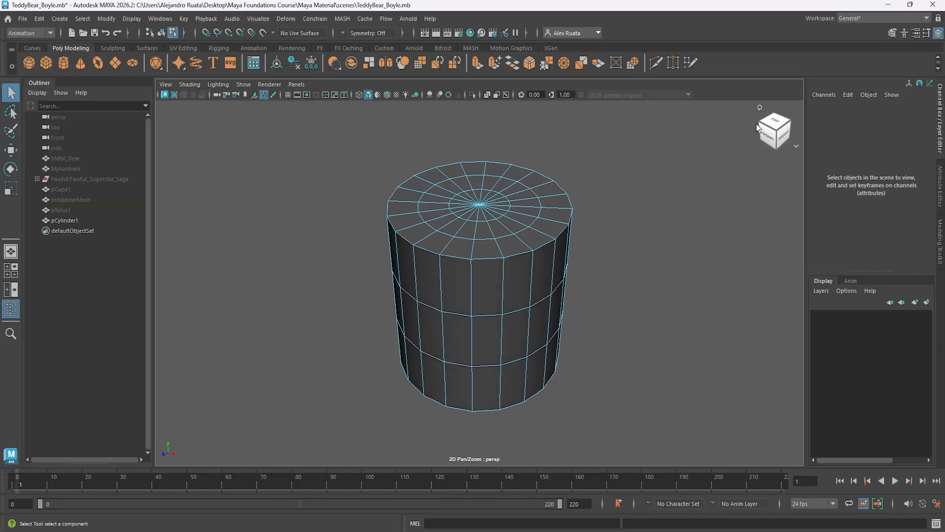
left_click(760, 108)
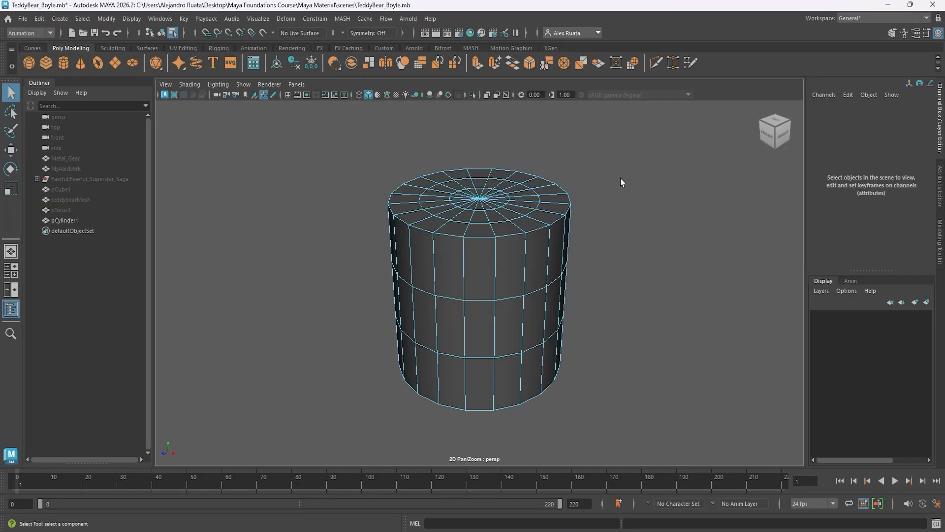
- Box-select all cylinder faces in the front view and remove the side faces from the selection, leaving both caps selected
middle_click_drag(613, 188, 619, 226, "alt")
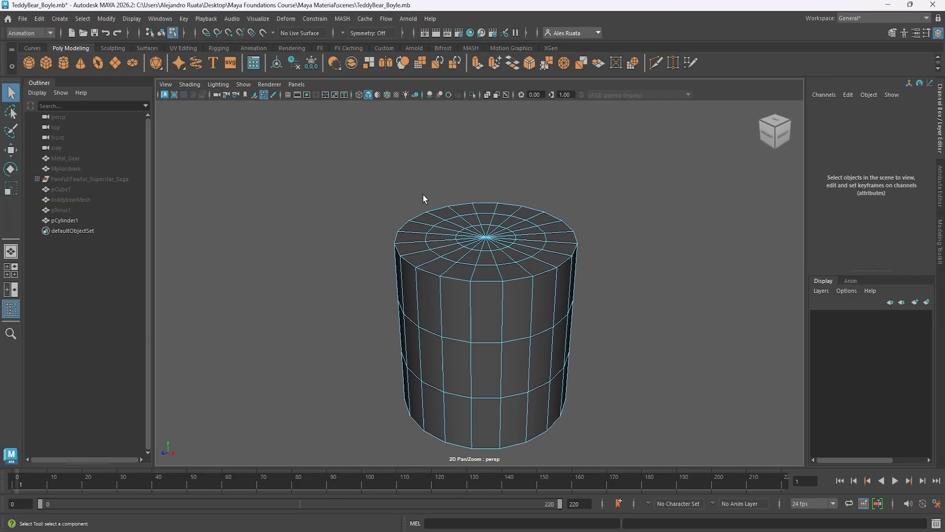
key("space")
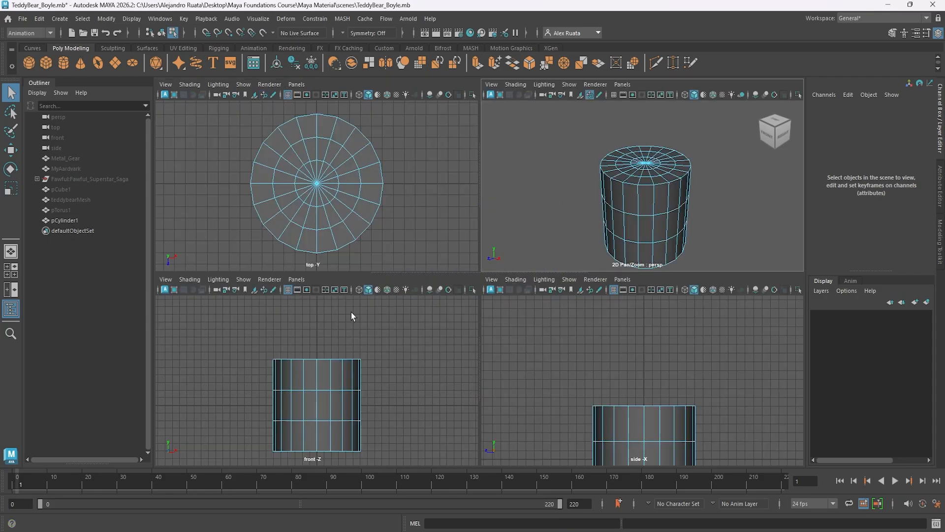
key("space")
middle_click_drag(522, 374, 507, 312, "alt")
left_click_drag(280, 170, 717, 465)
left_click_drag(297, 230, 643, 376, "ctrl")
- Delete both selected cap faces in the perspective view and inspect the open cylinder from above and below
key("space")
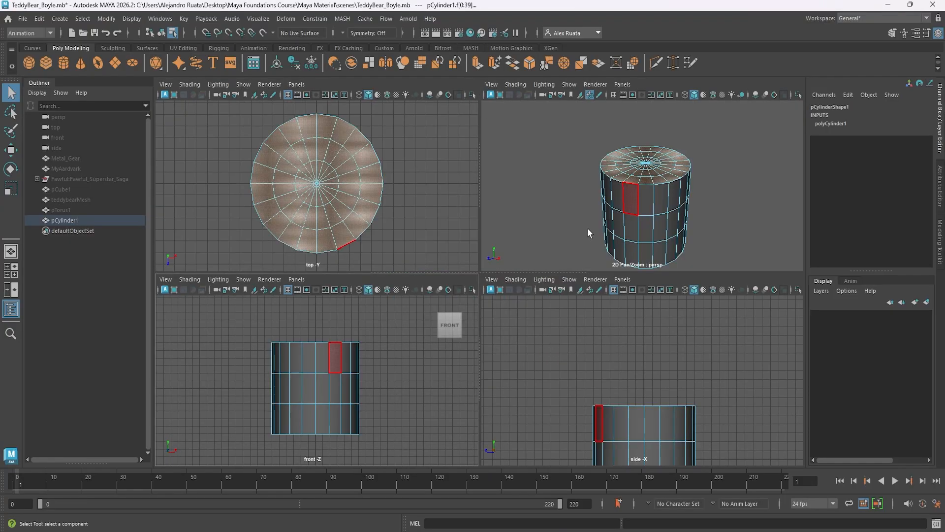
key("space")
middle_click_drag(555, 283, 557, 234, "alt")
left_click_drag(557, 234, 530, 291, "alt")
key("Delete")
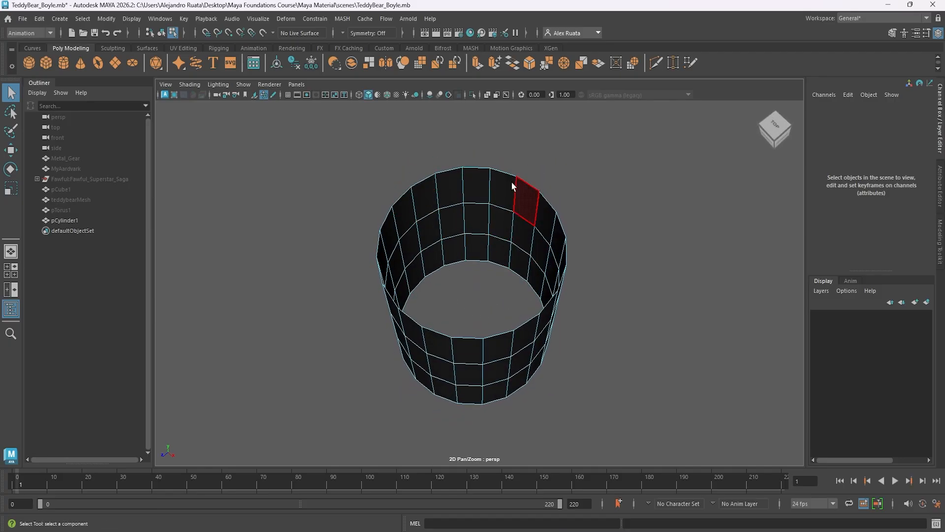
left_click_drag(391, 258, 619, 285, "alt")
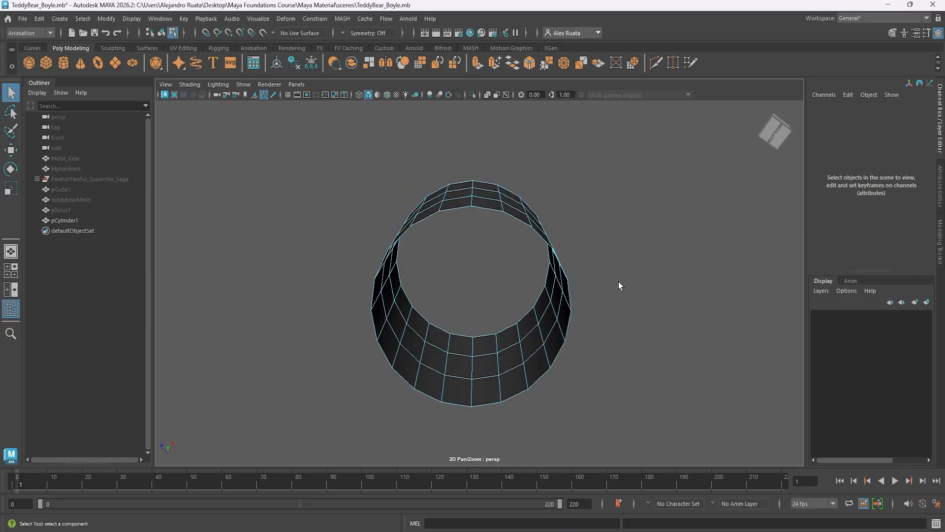
left_click_drag(477, 183, 497, 285, "alt")
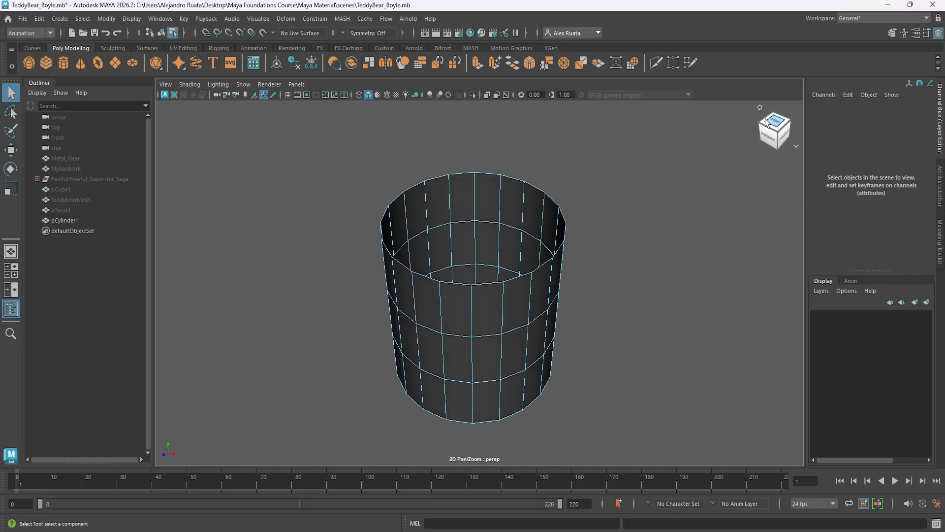
left_click(759, 108)
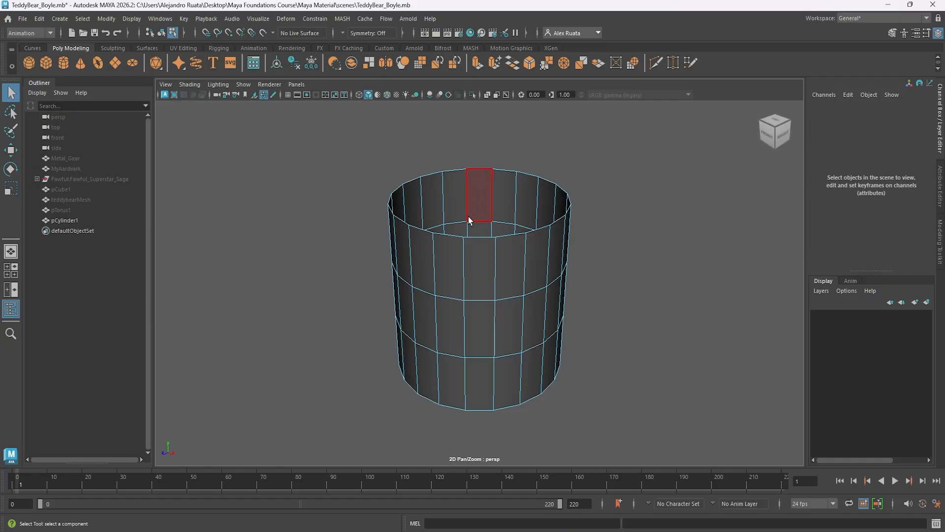
- Switch the open cylinder to object mode and back to face component selection
right_click(480, 205)
left_click(529, 191)
mouse_move(494, 216)
left_mouse_down("alt")
mouse_move(566, 228)
mouse_move(578, 265)
mouse_move(508, 264)
mouse_move(462, 244)
mouse_move(511, 211)
mouse_move(491, 222)
left_mouse_up("alt")
right_click_drag(504, 237, 499, 276)
left_click_drag(519, 283, 506, 263, "alt")
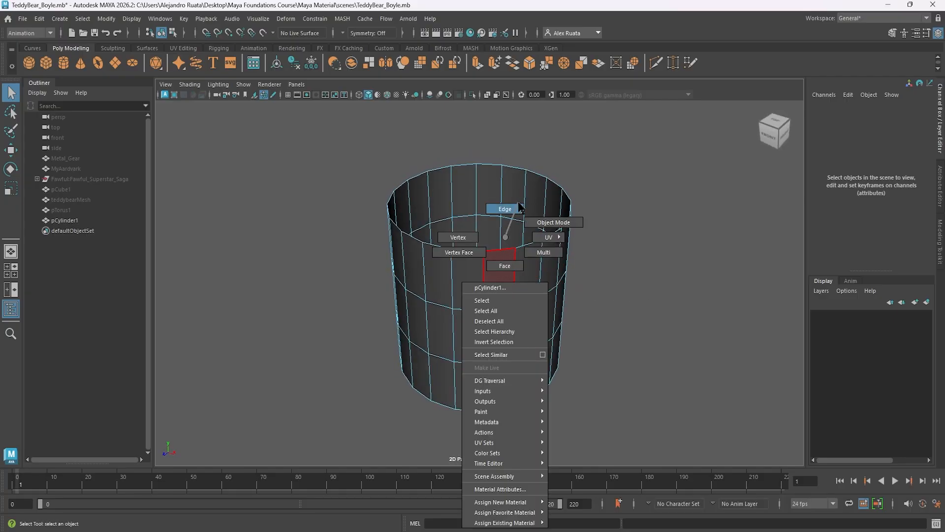